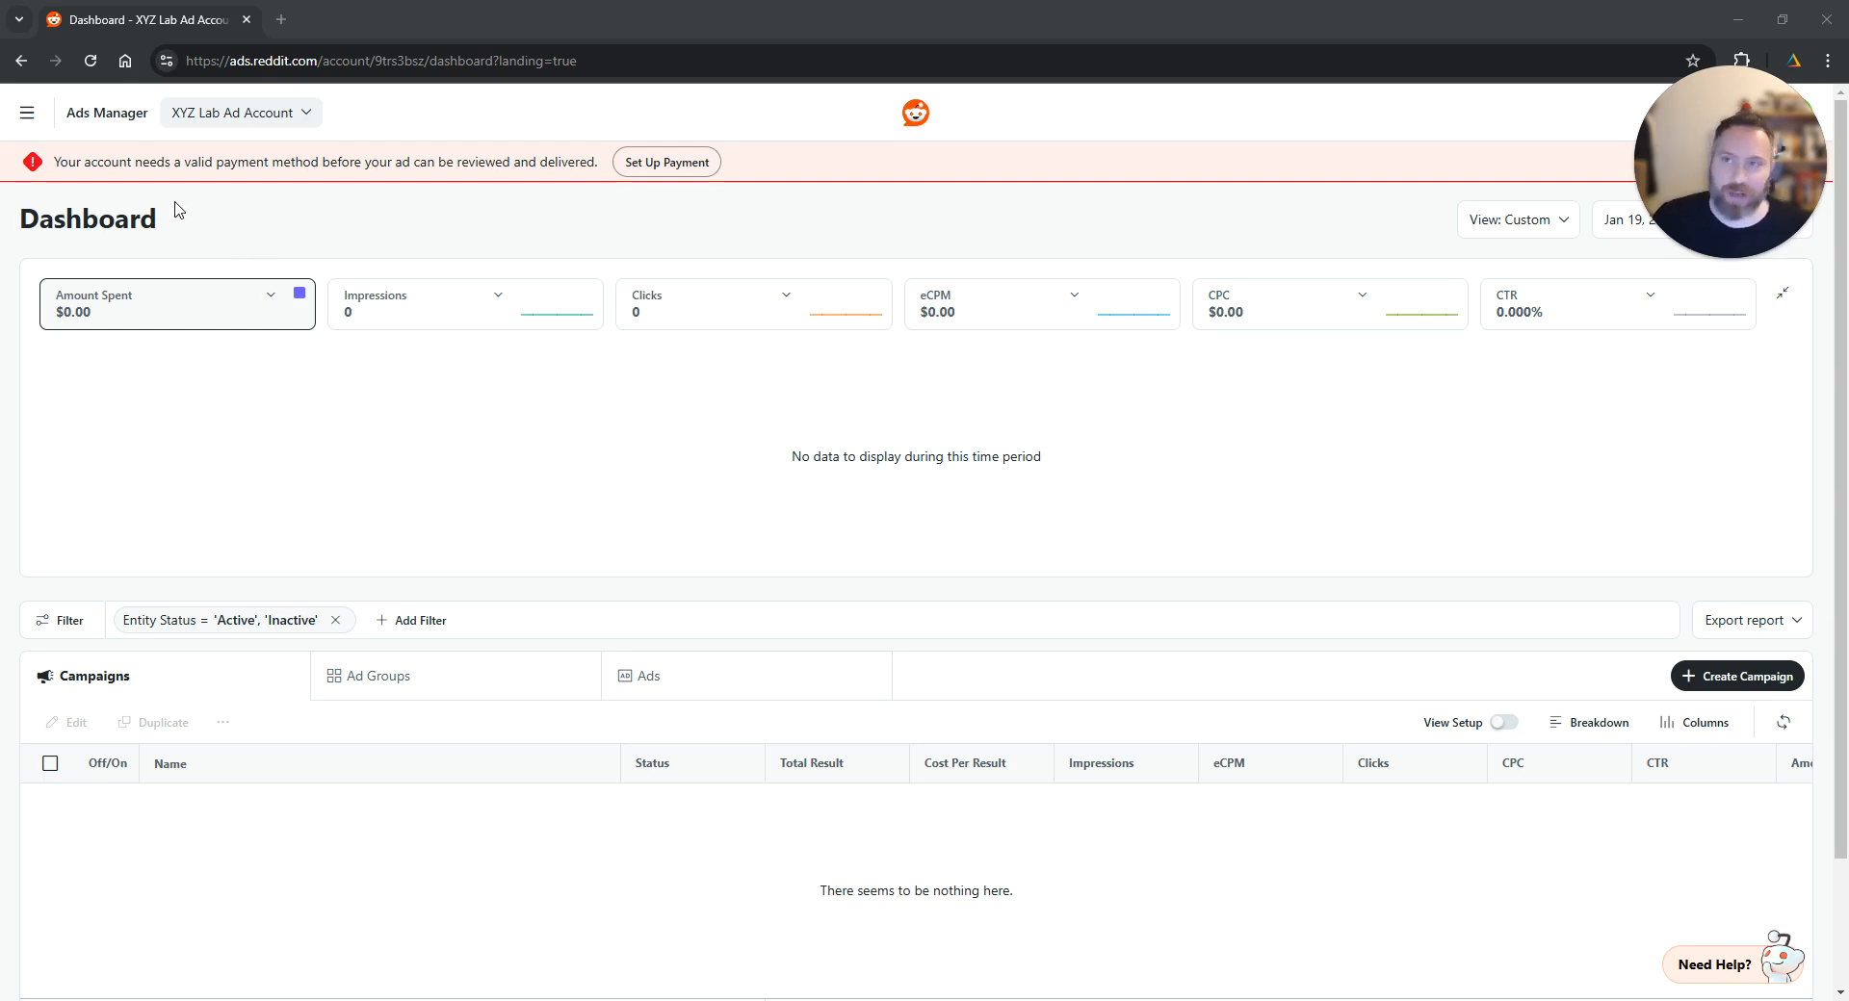
Open the Events Manager and go through its event configuration page to the event testing page.
left_click(27, 113)
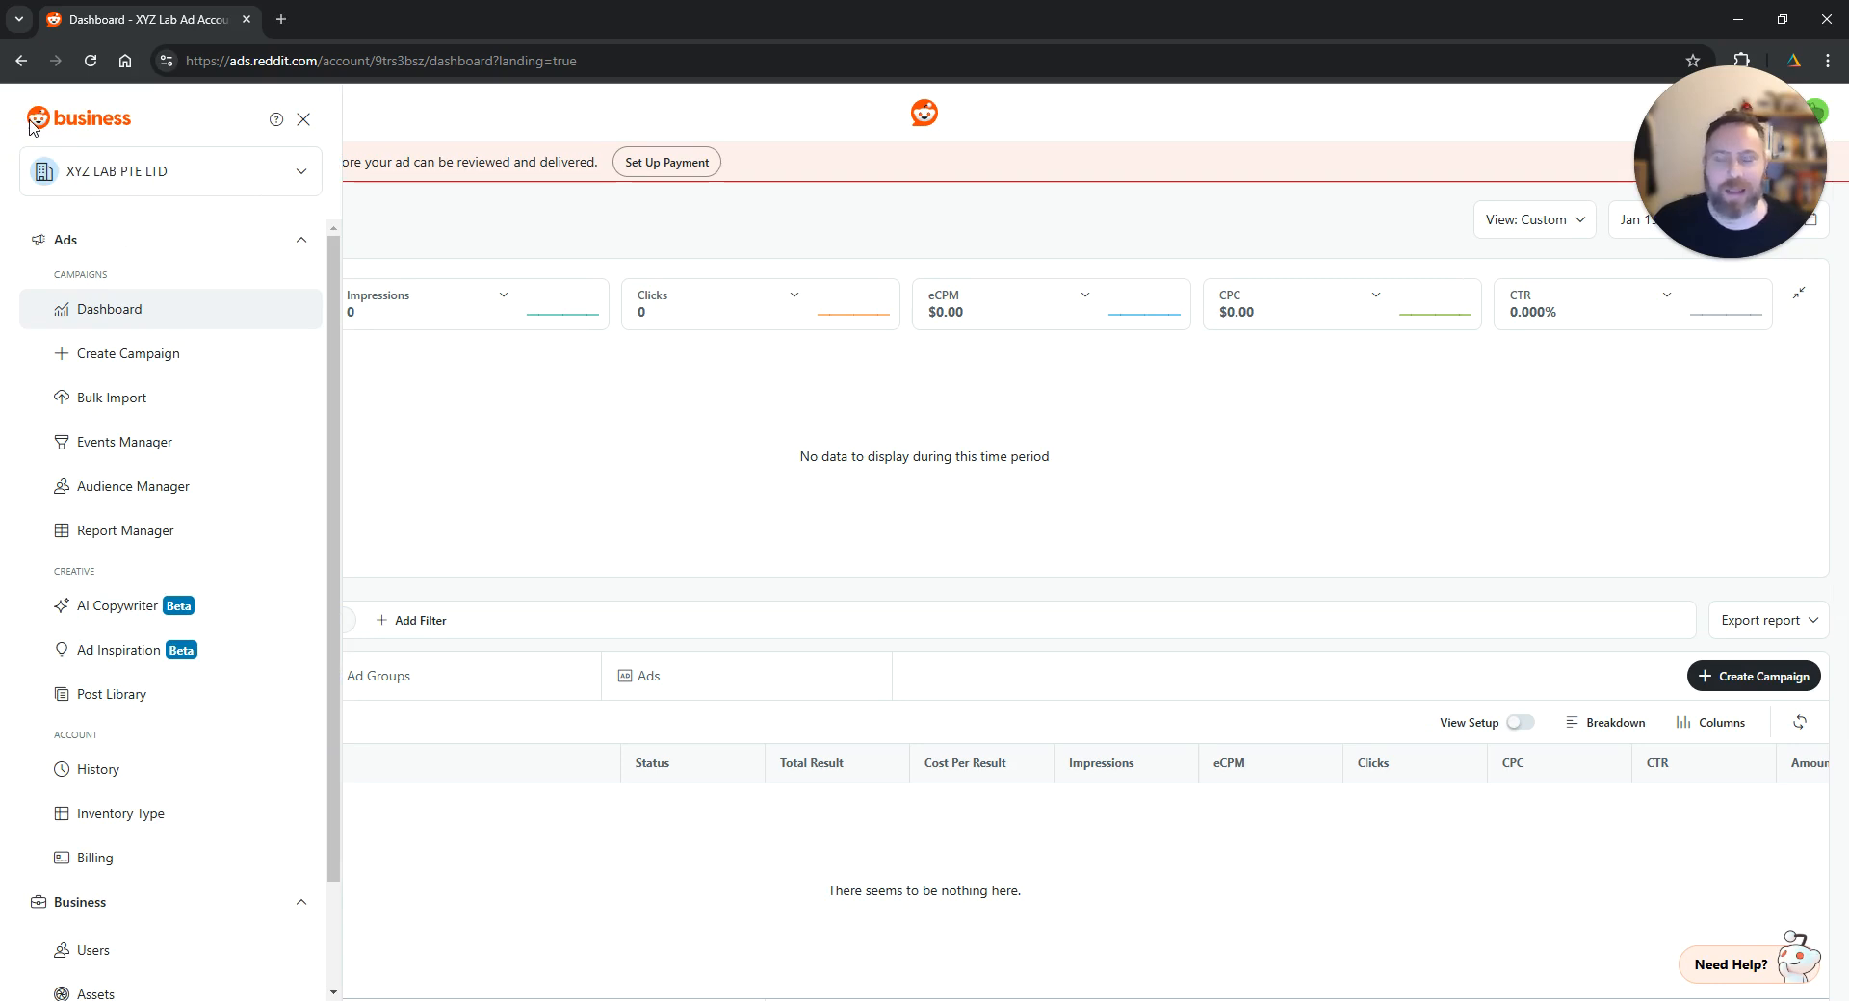
left_click(197, 439)
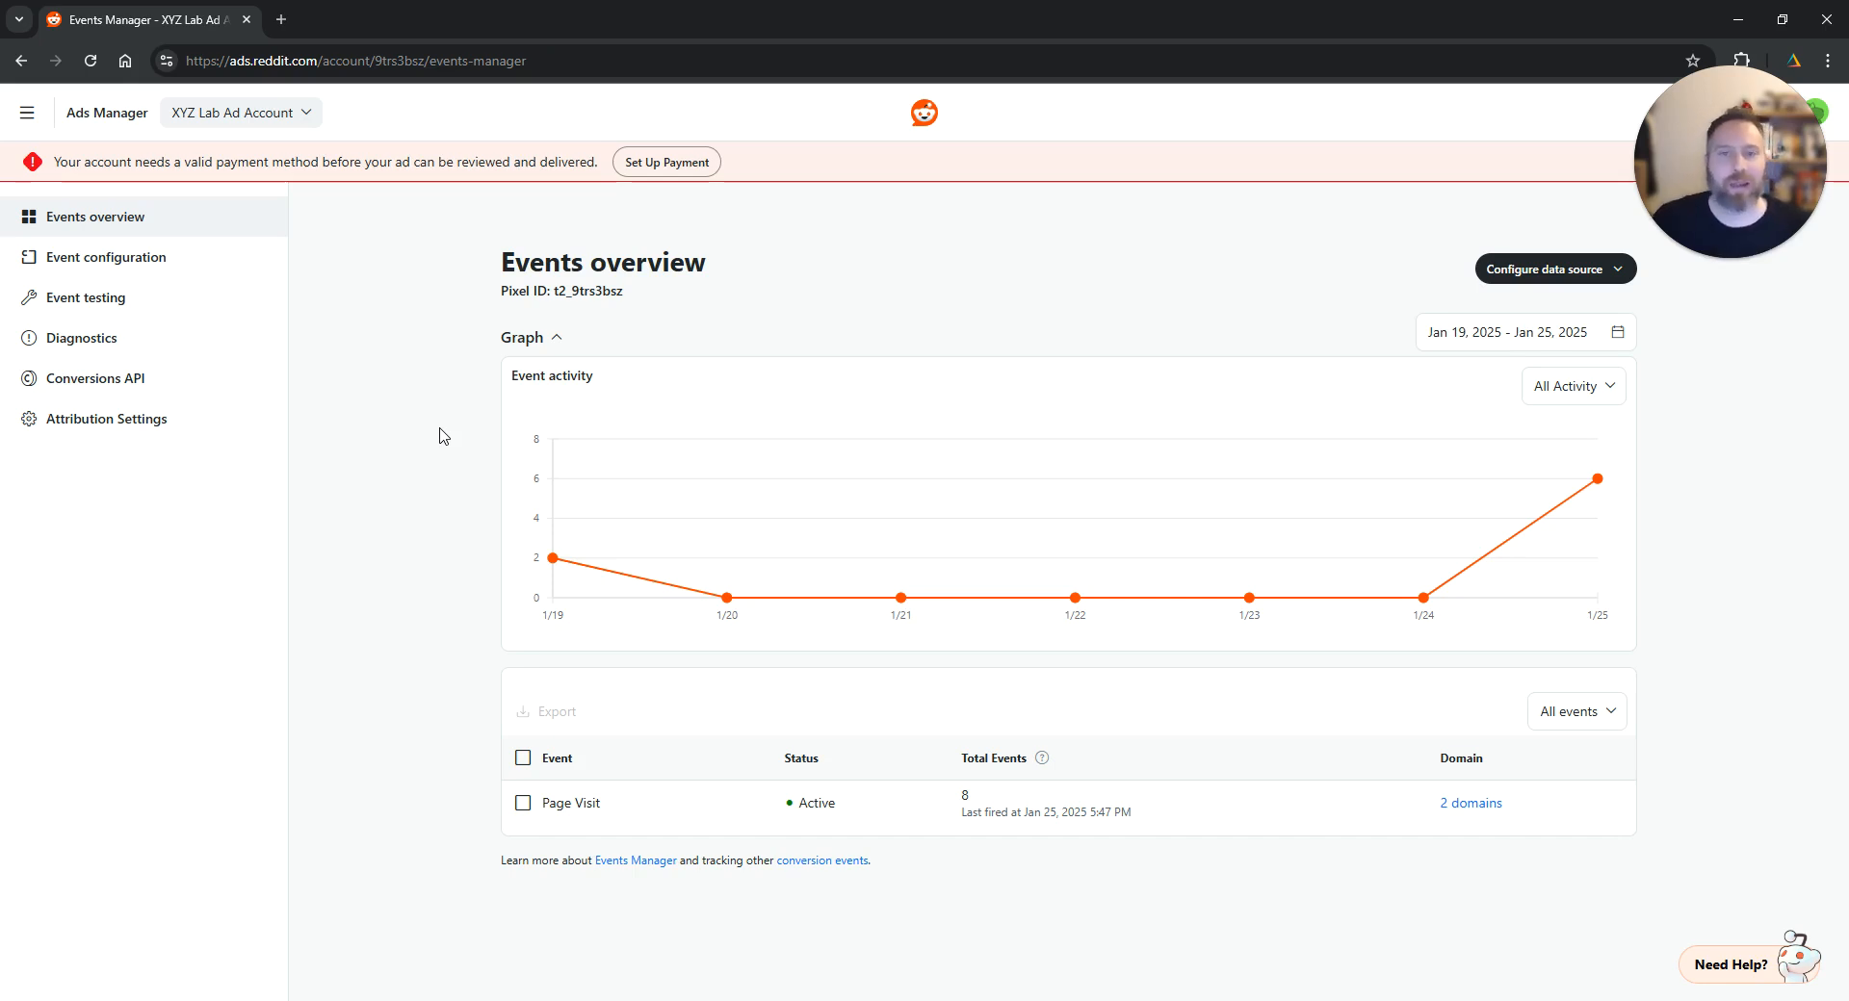
left_click(203, 262)
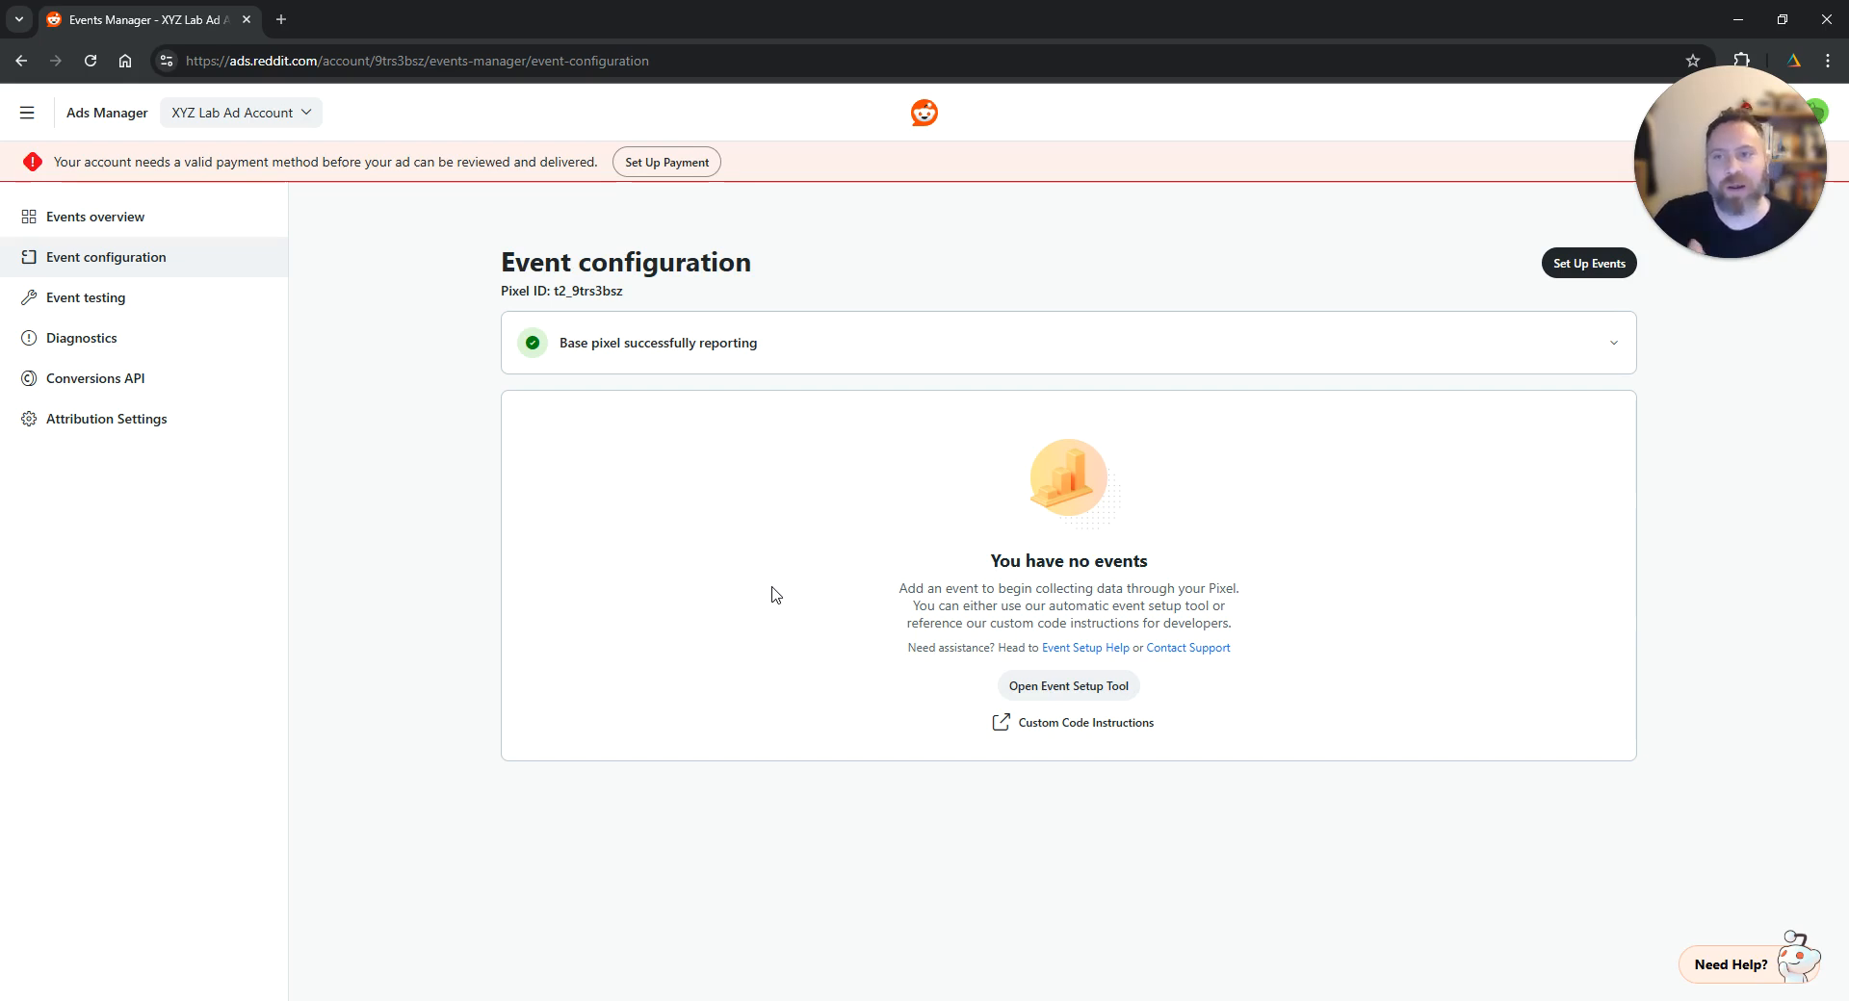
left_click(229, 298)
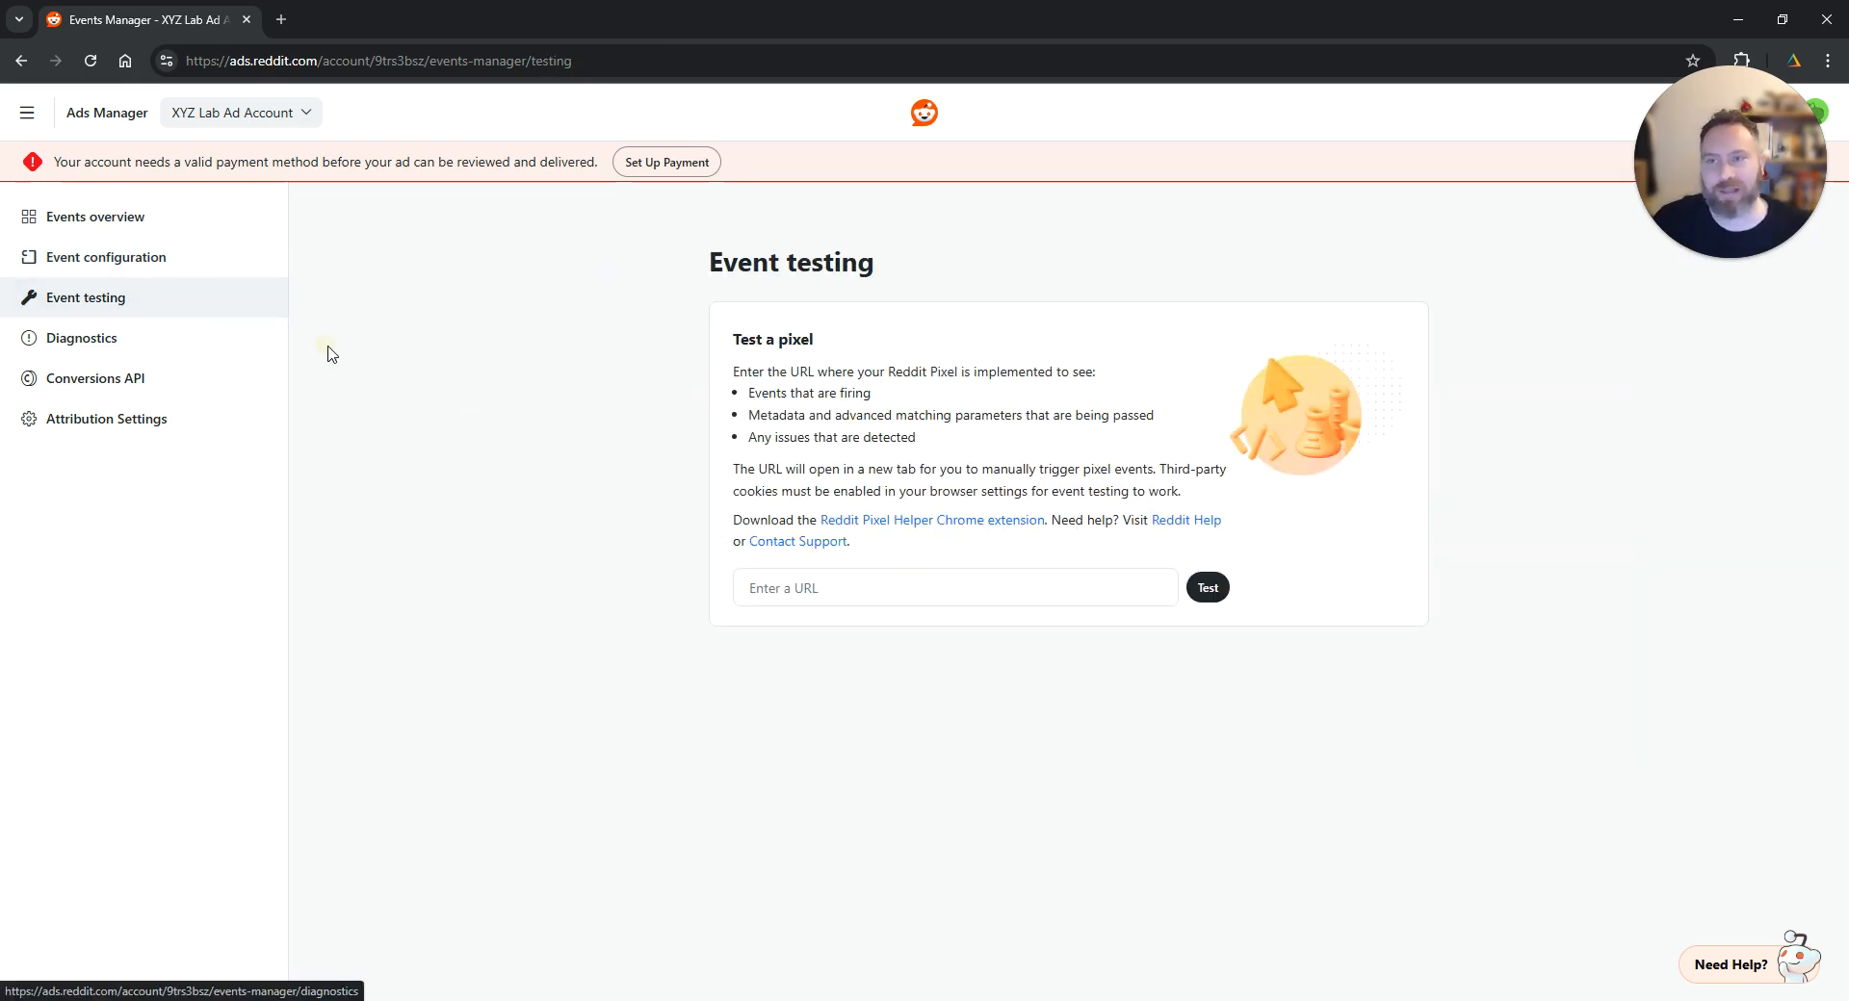
left_click(281, 19)
type("xyz")
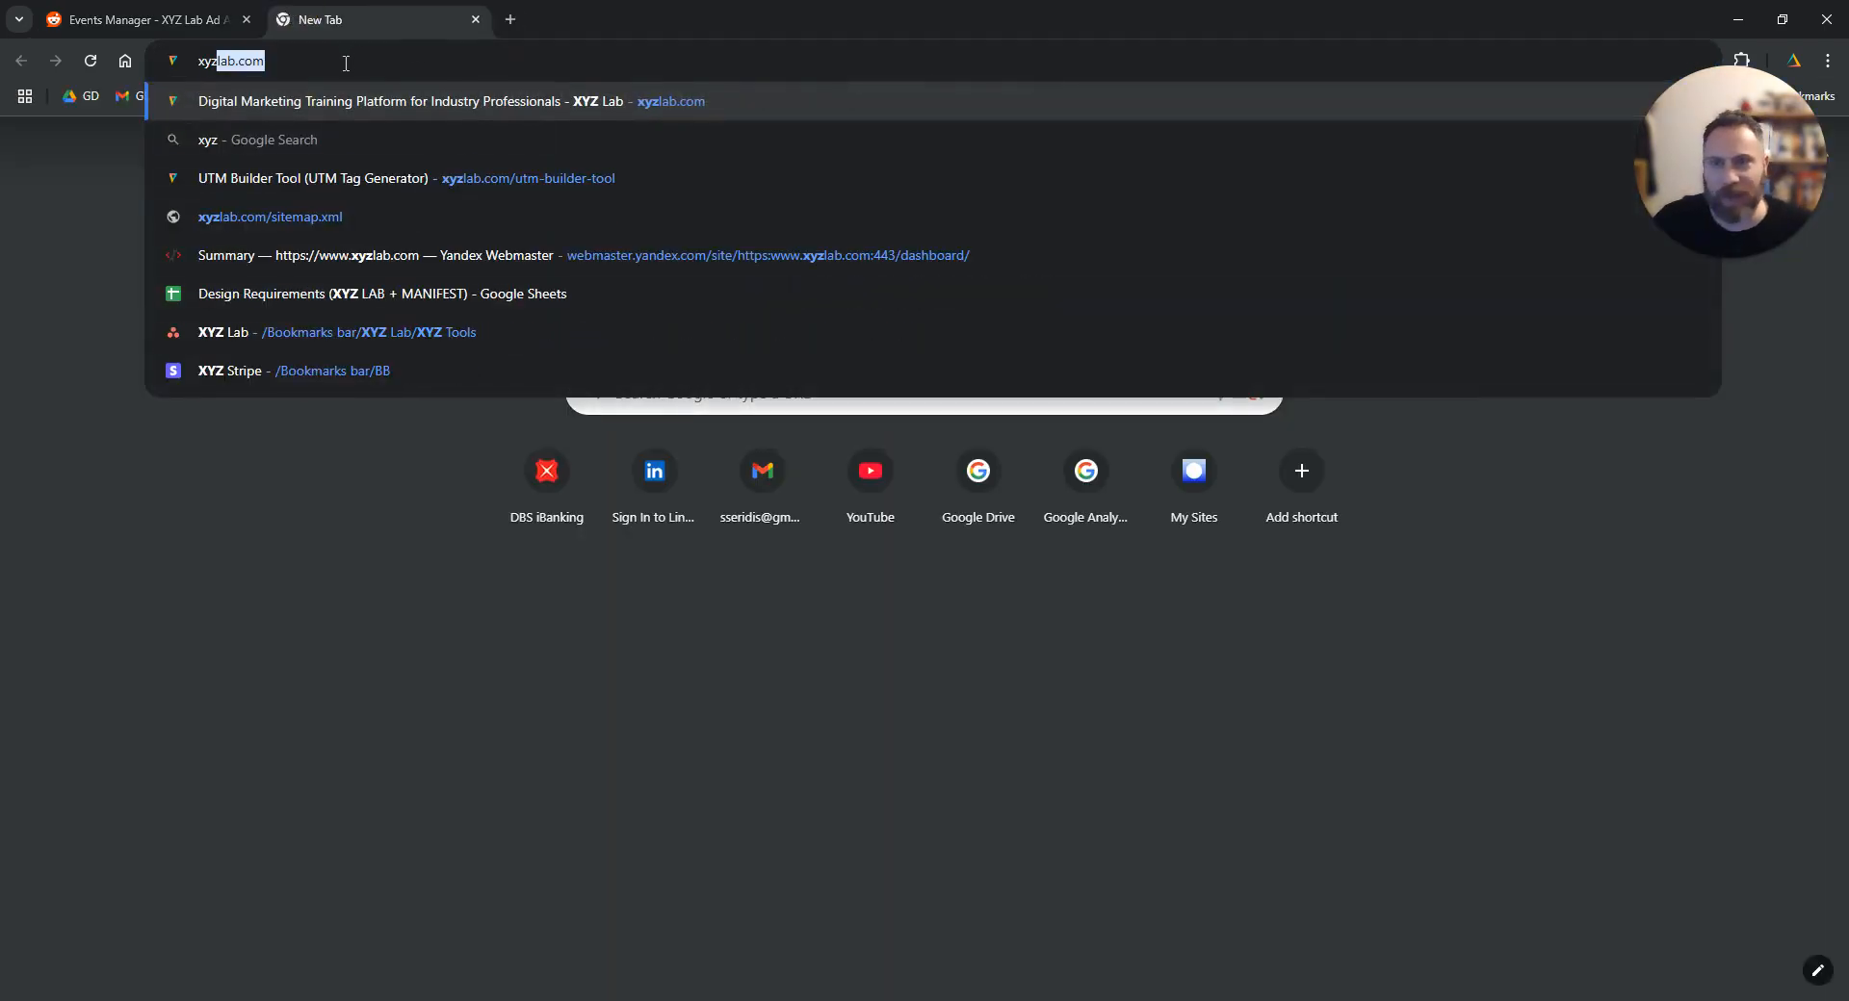
triple_click(343, 63)
left_click(234, 10)
left_click(796, 585)
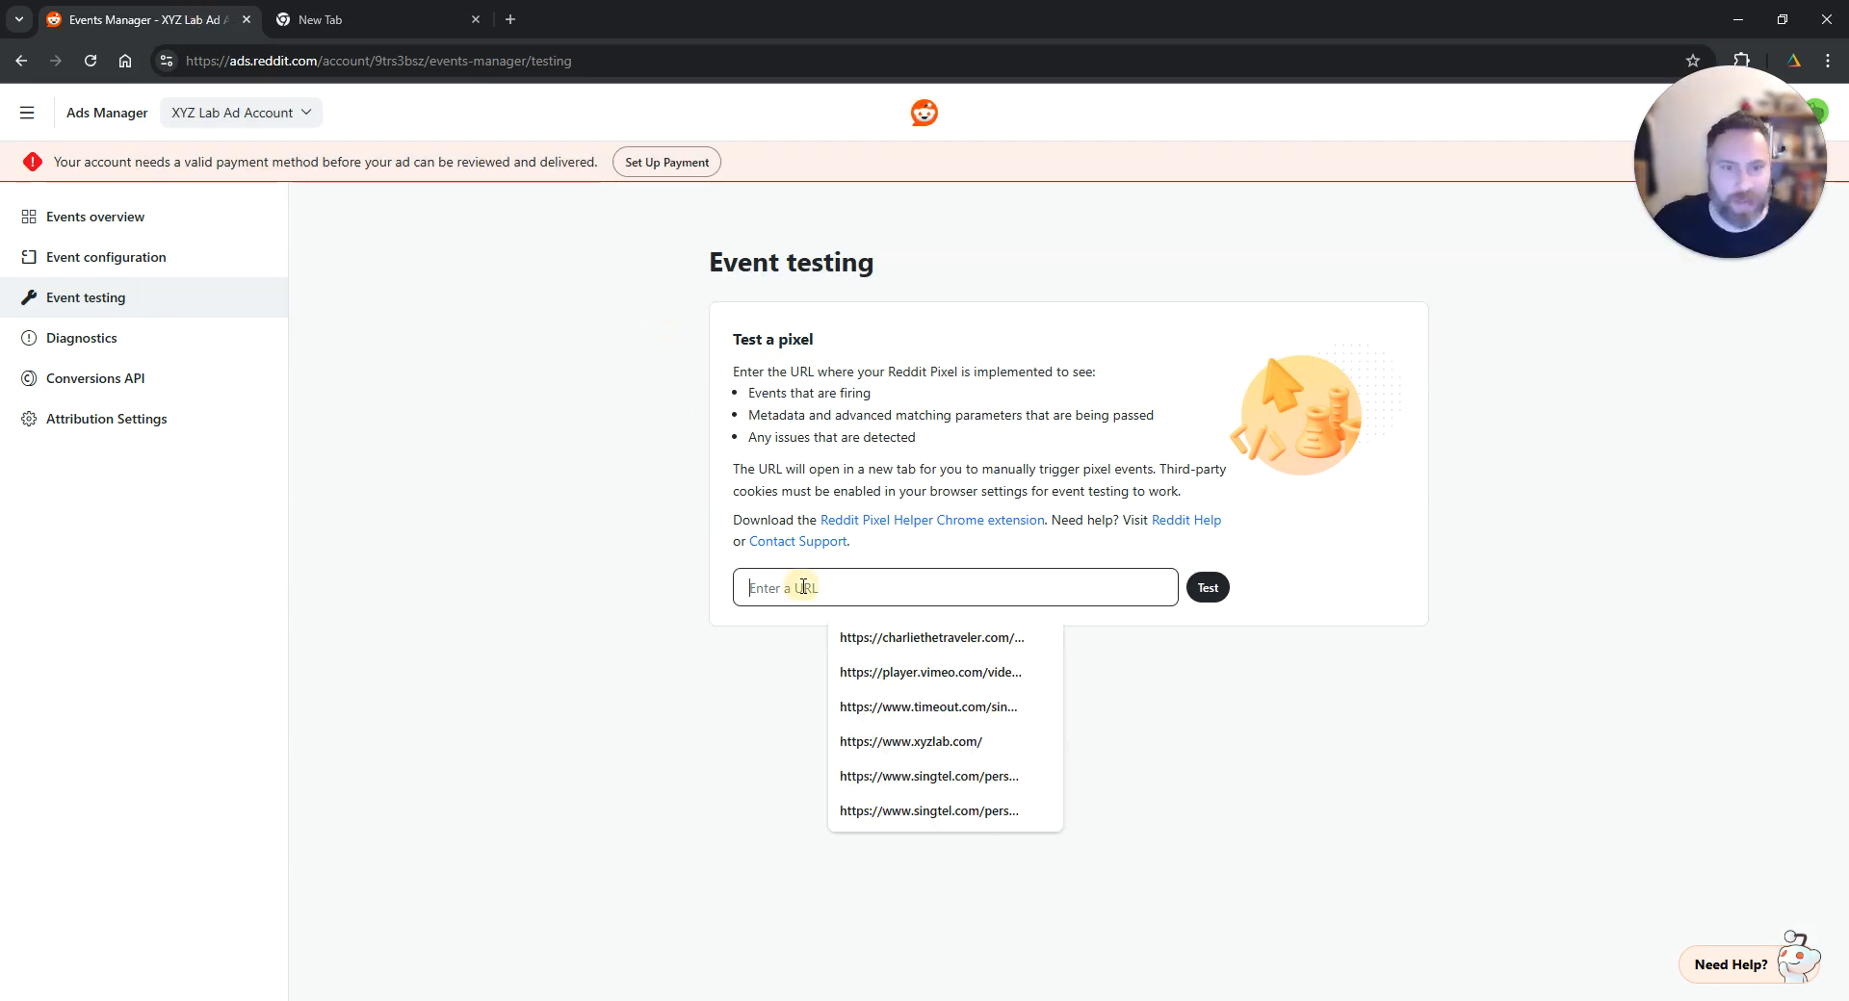
left_click(908, 742)
left_click(1207, 587)
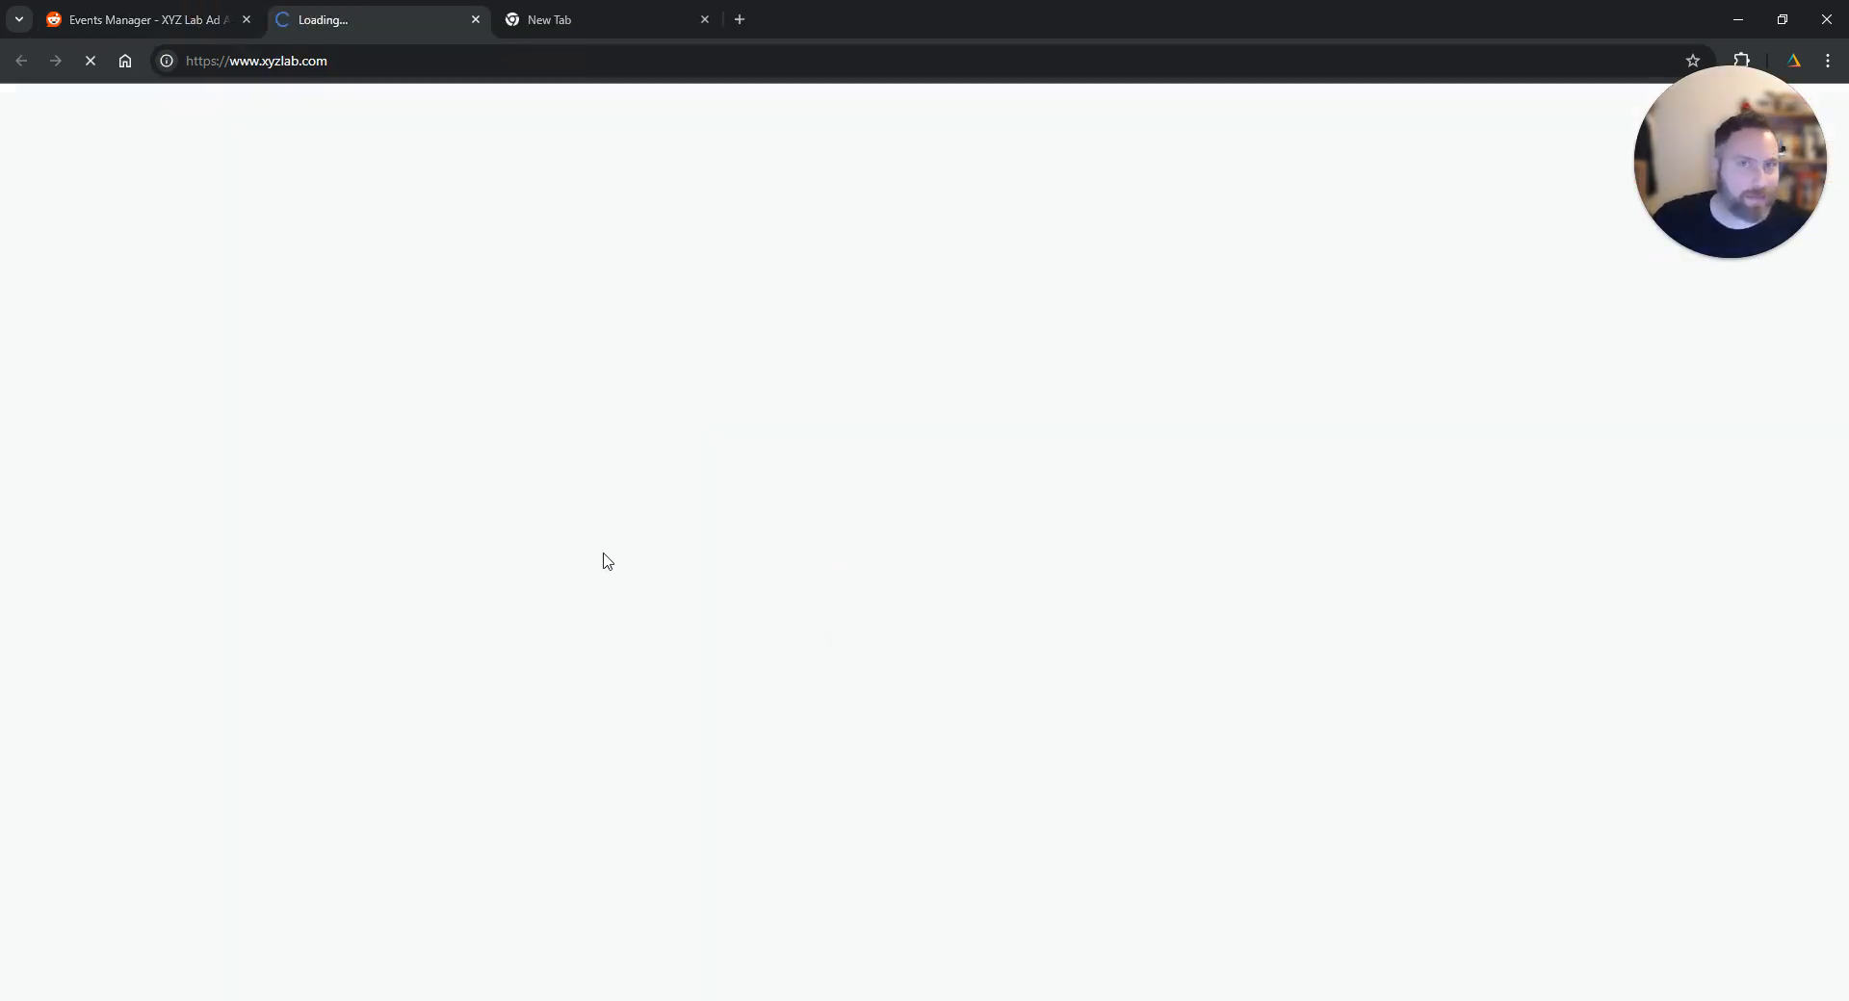
left_click(144, 20)
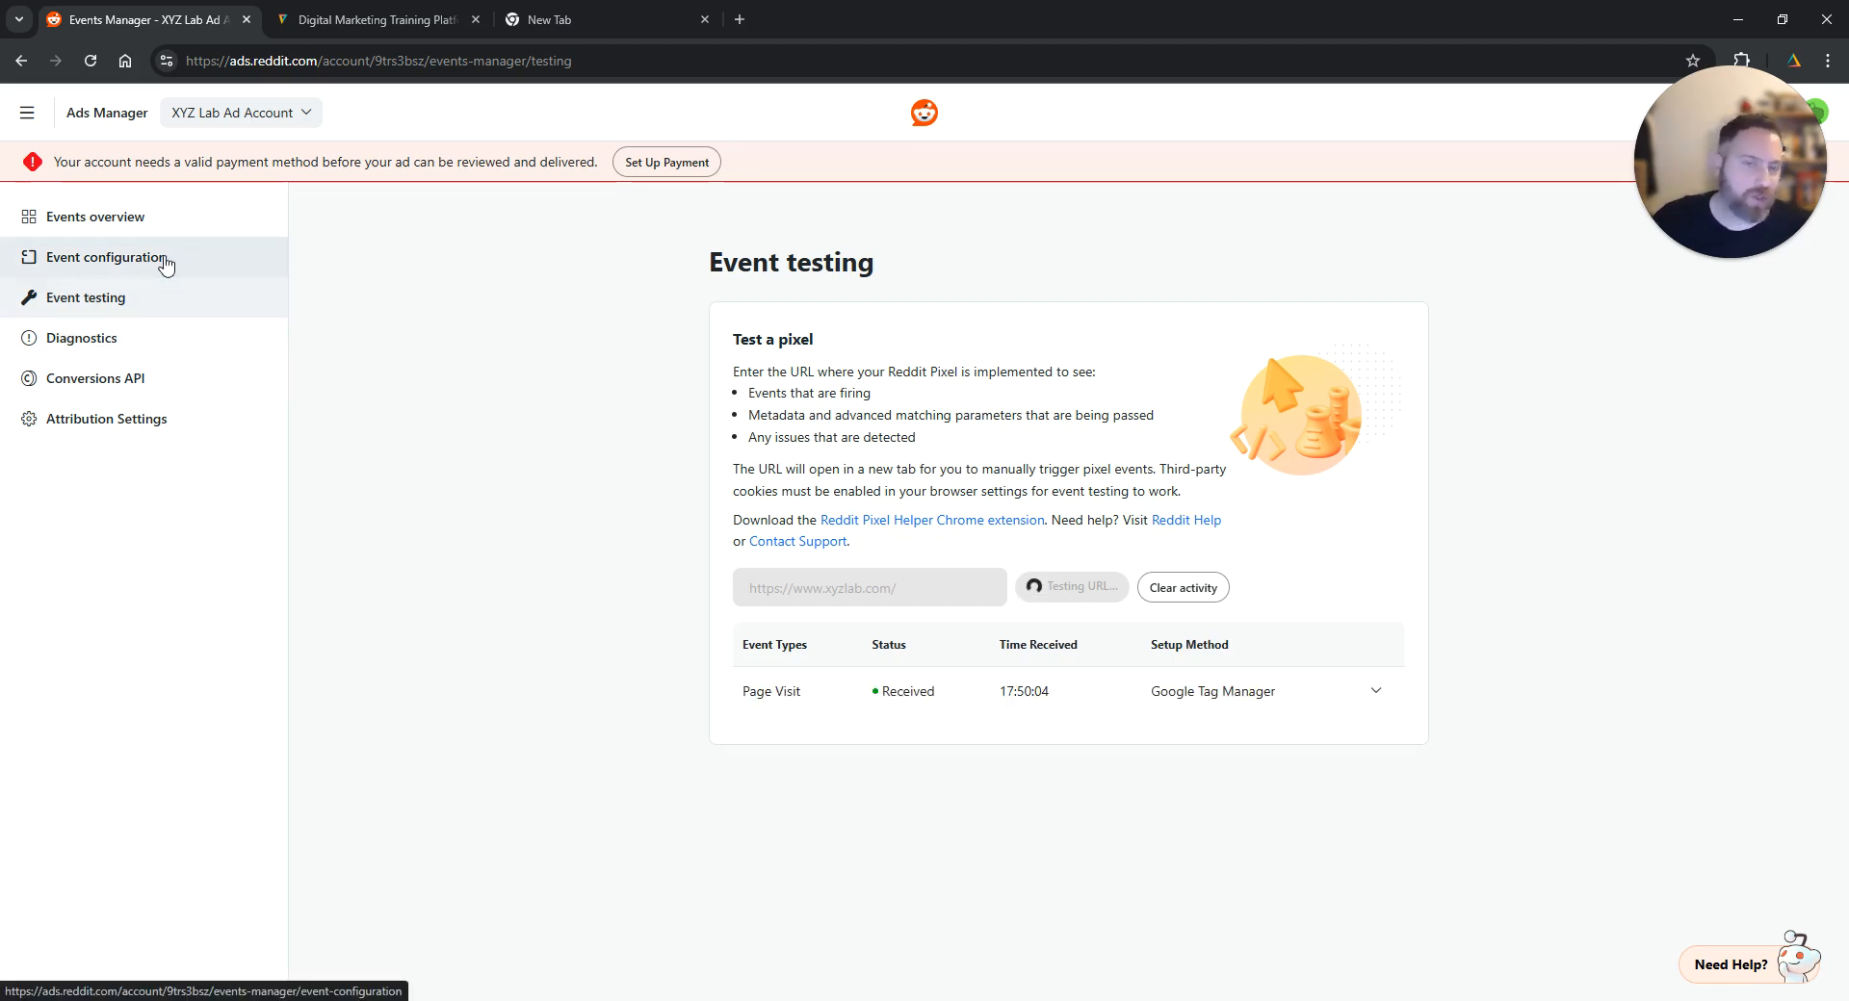
Go to the event configuration page, reload it, and open the Event Setup Tool.
left_click(165, 266)
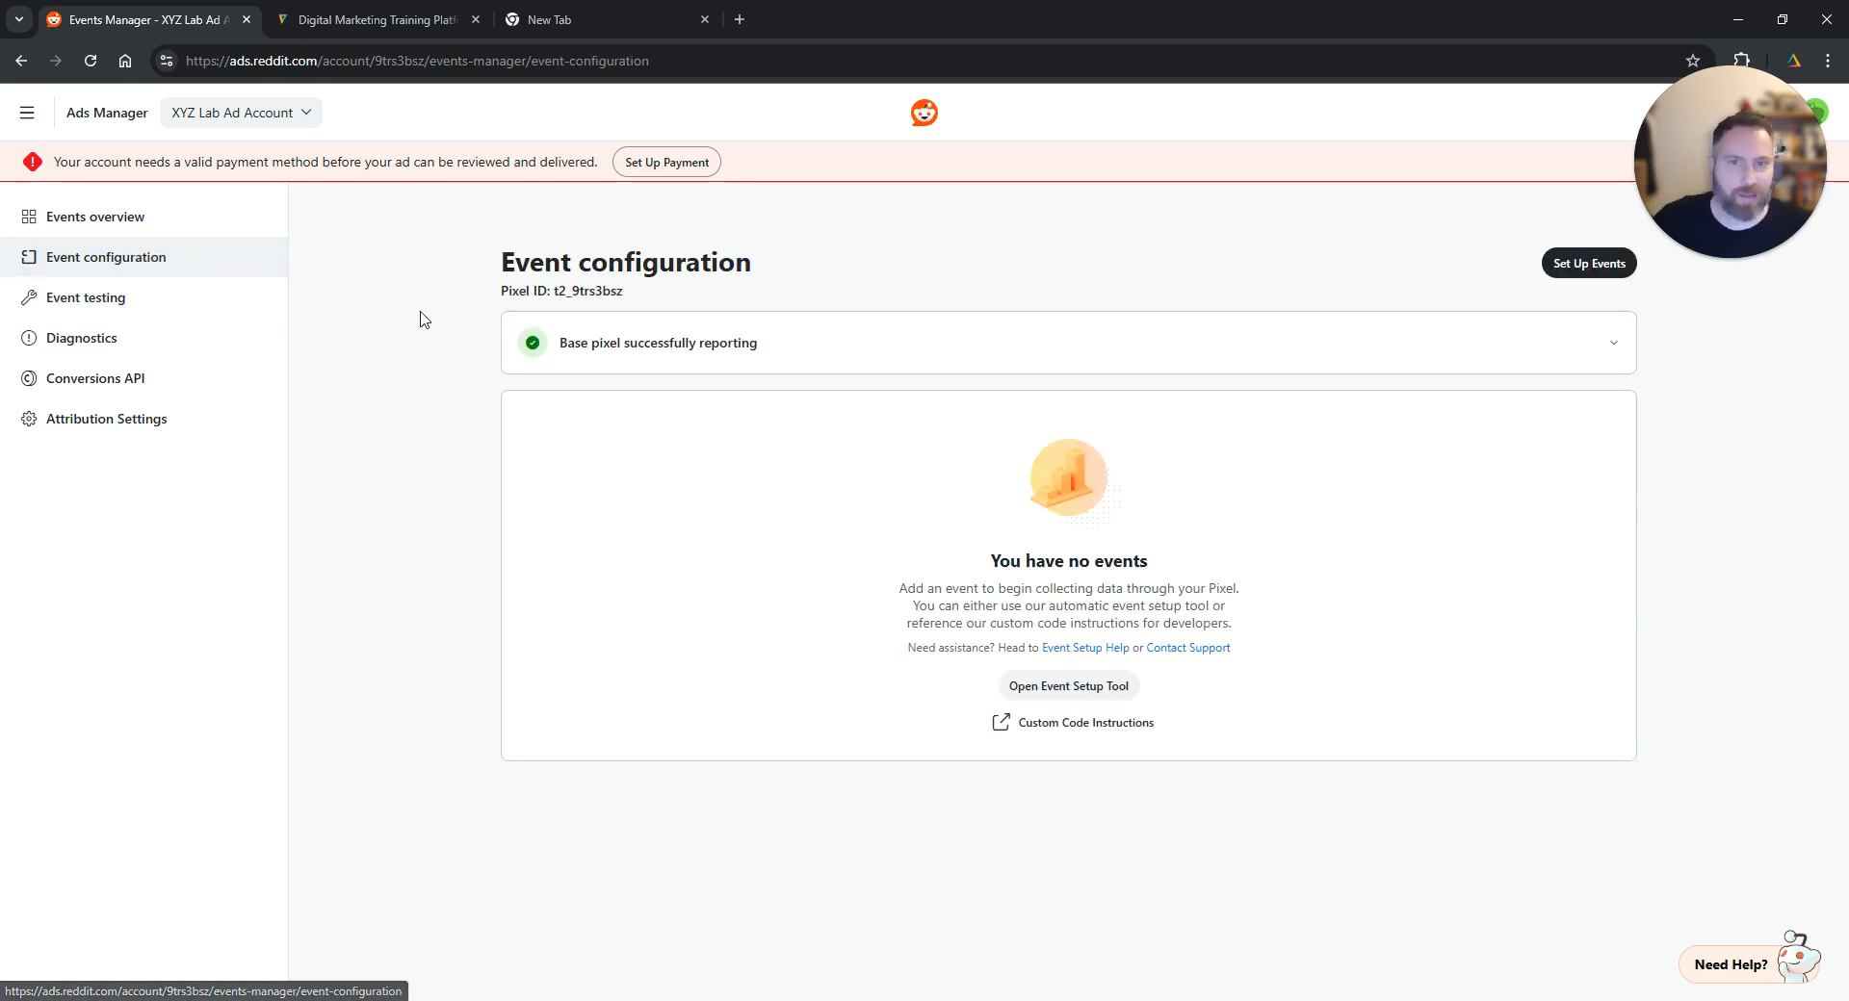
left_click(92, 62)
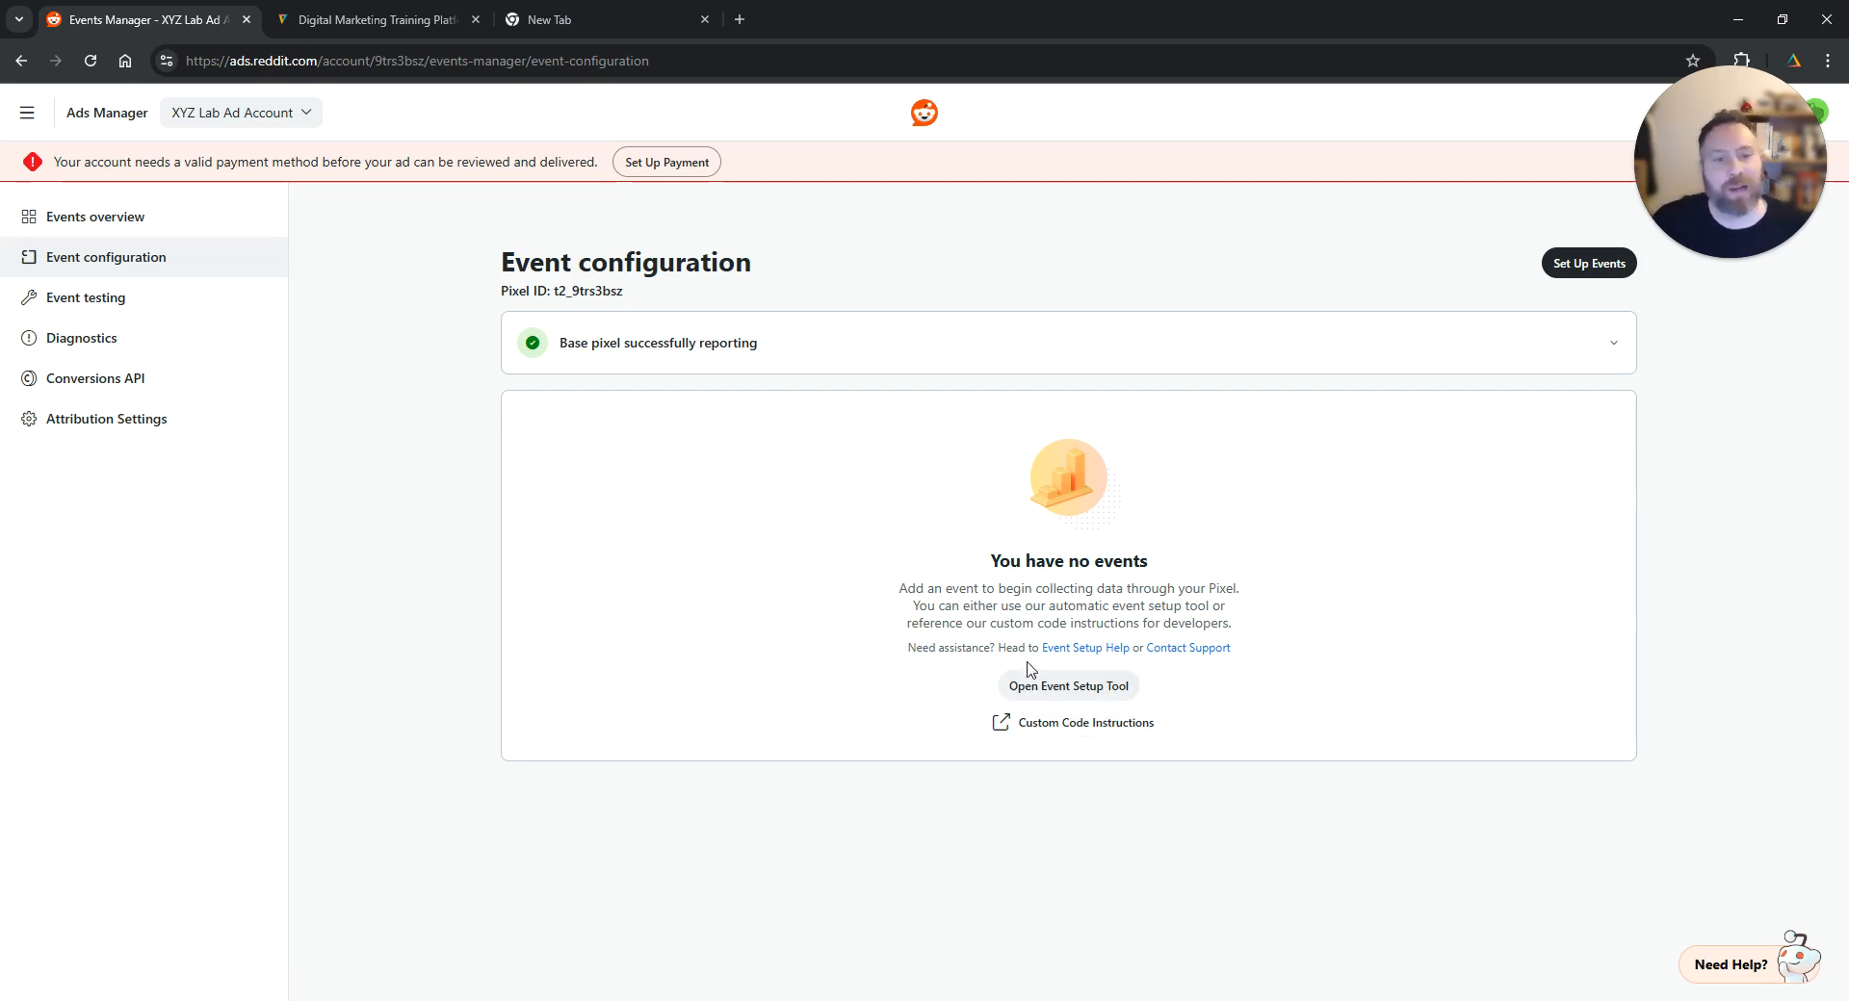
left_click(1109, 698)
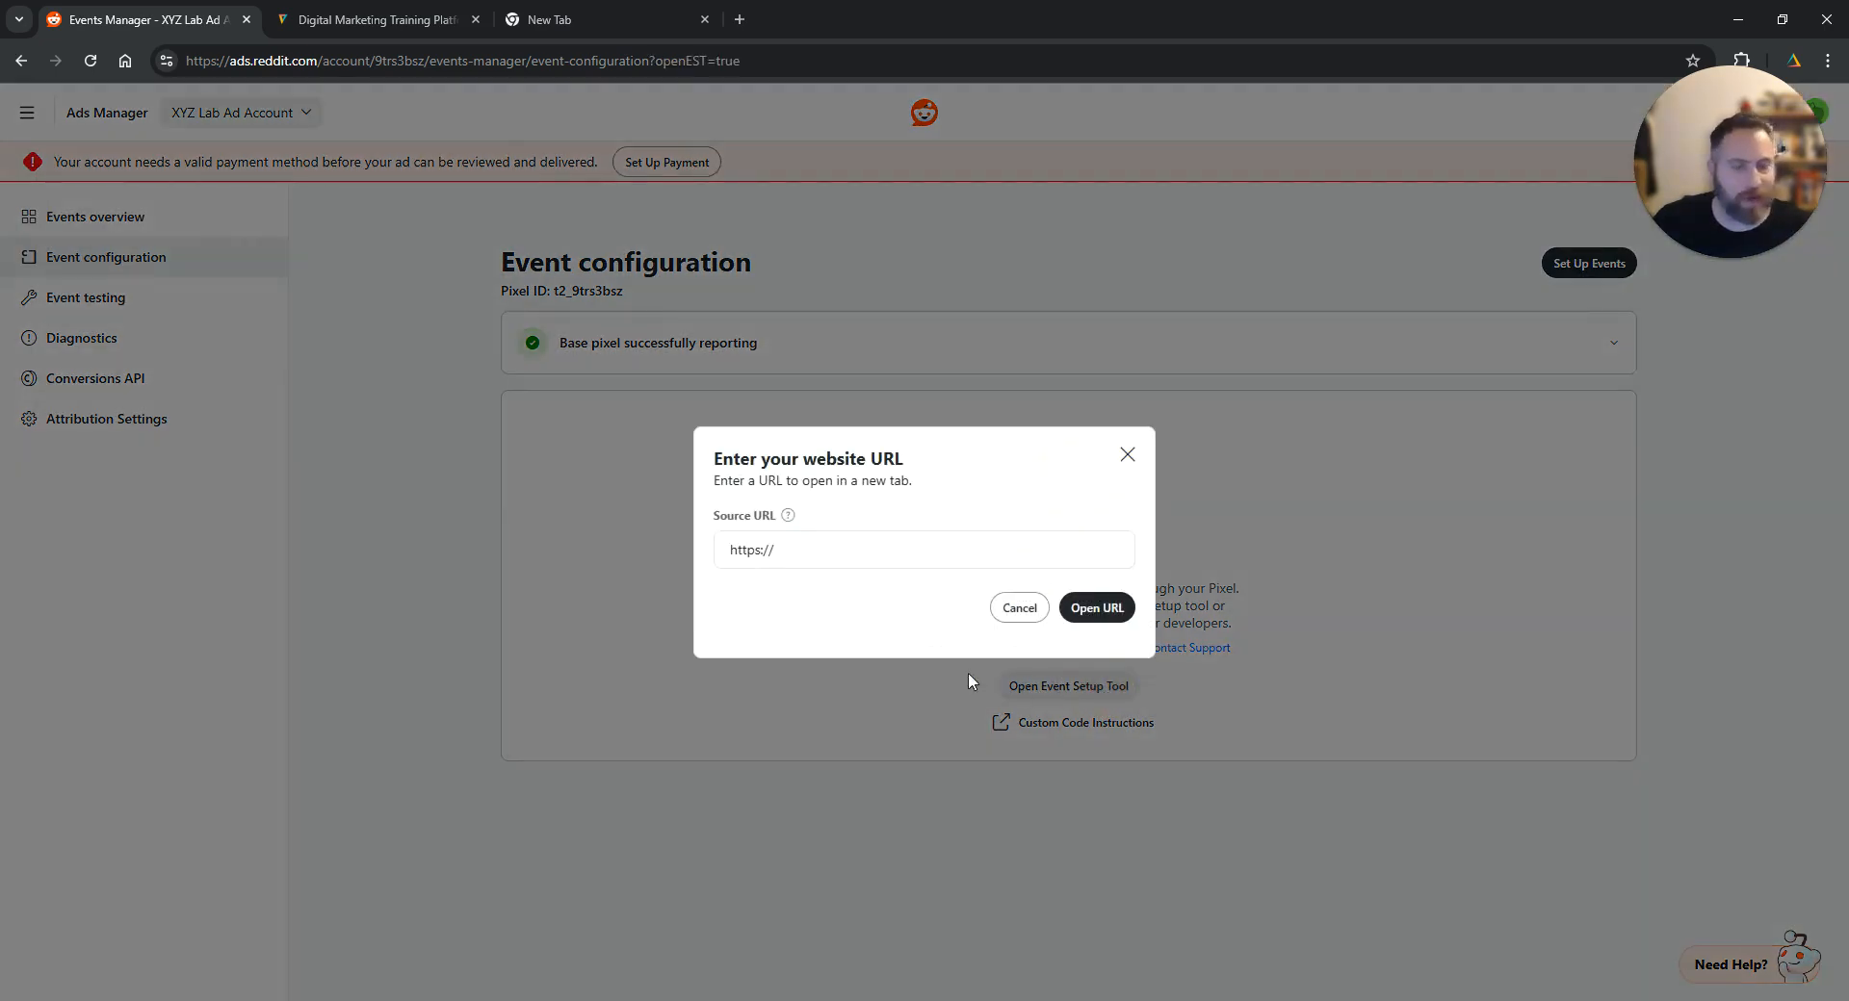
left_click(439, 37)
left_click(345, 60)
right_click(343, 60)
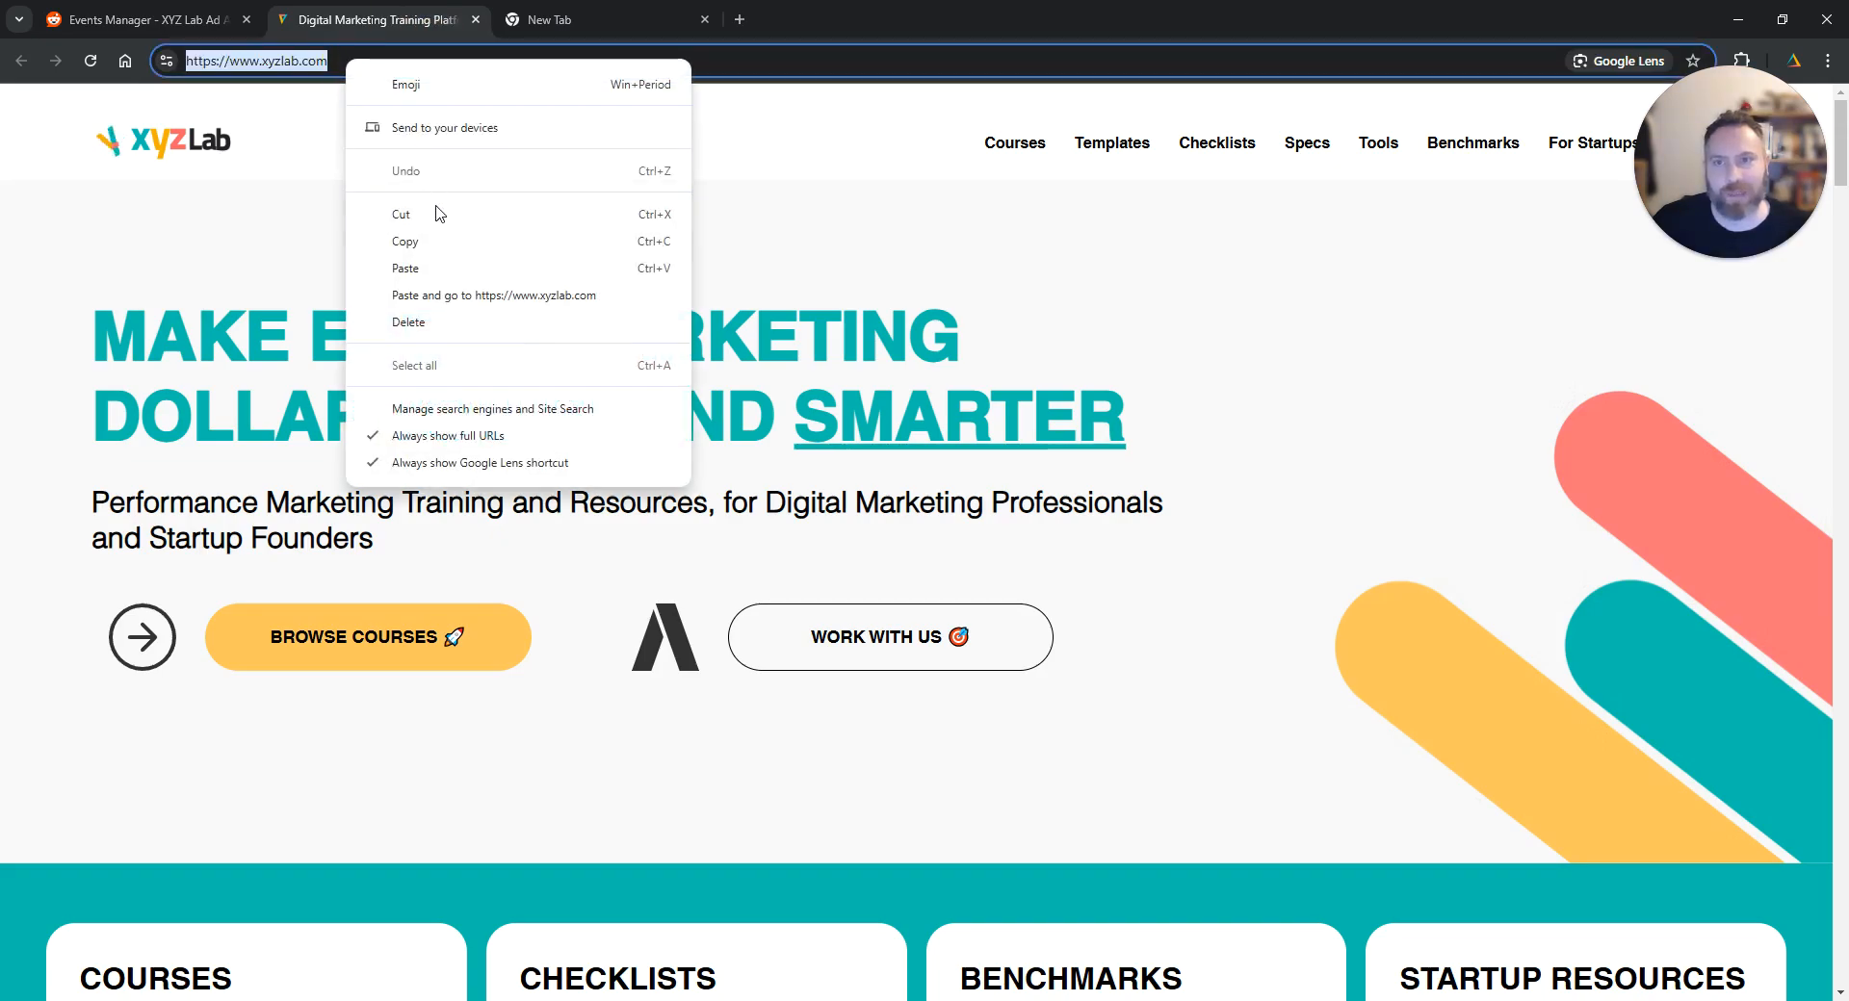
left_click(443, 241)
left_click(173, 17)
left_click(858, 549)
key("ctrl+a")
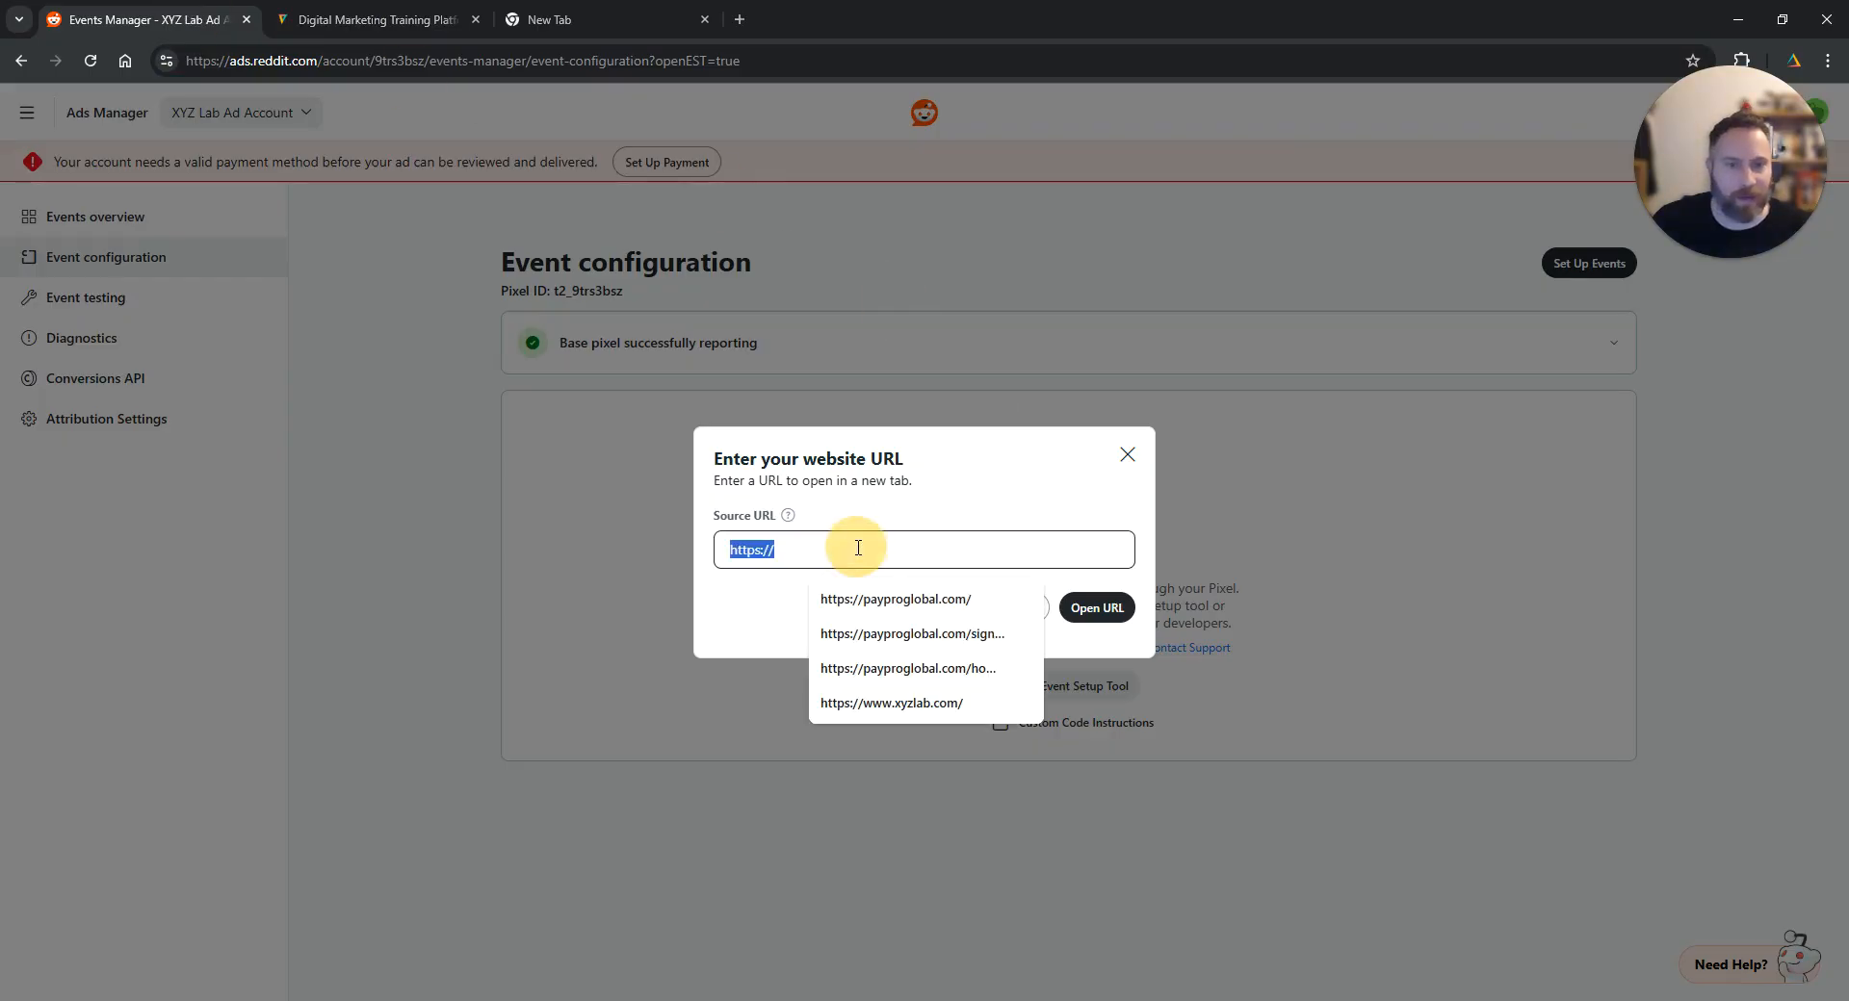
key("ctrl+v")
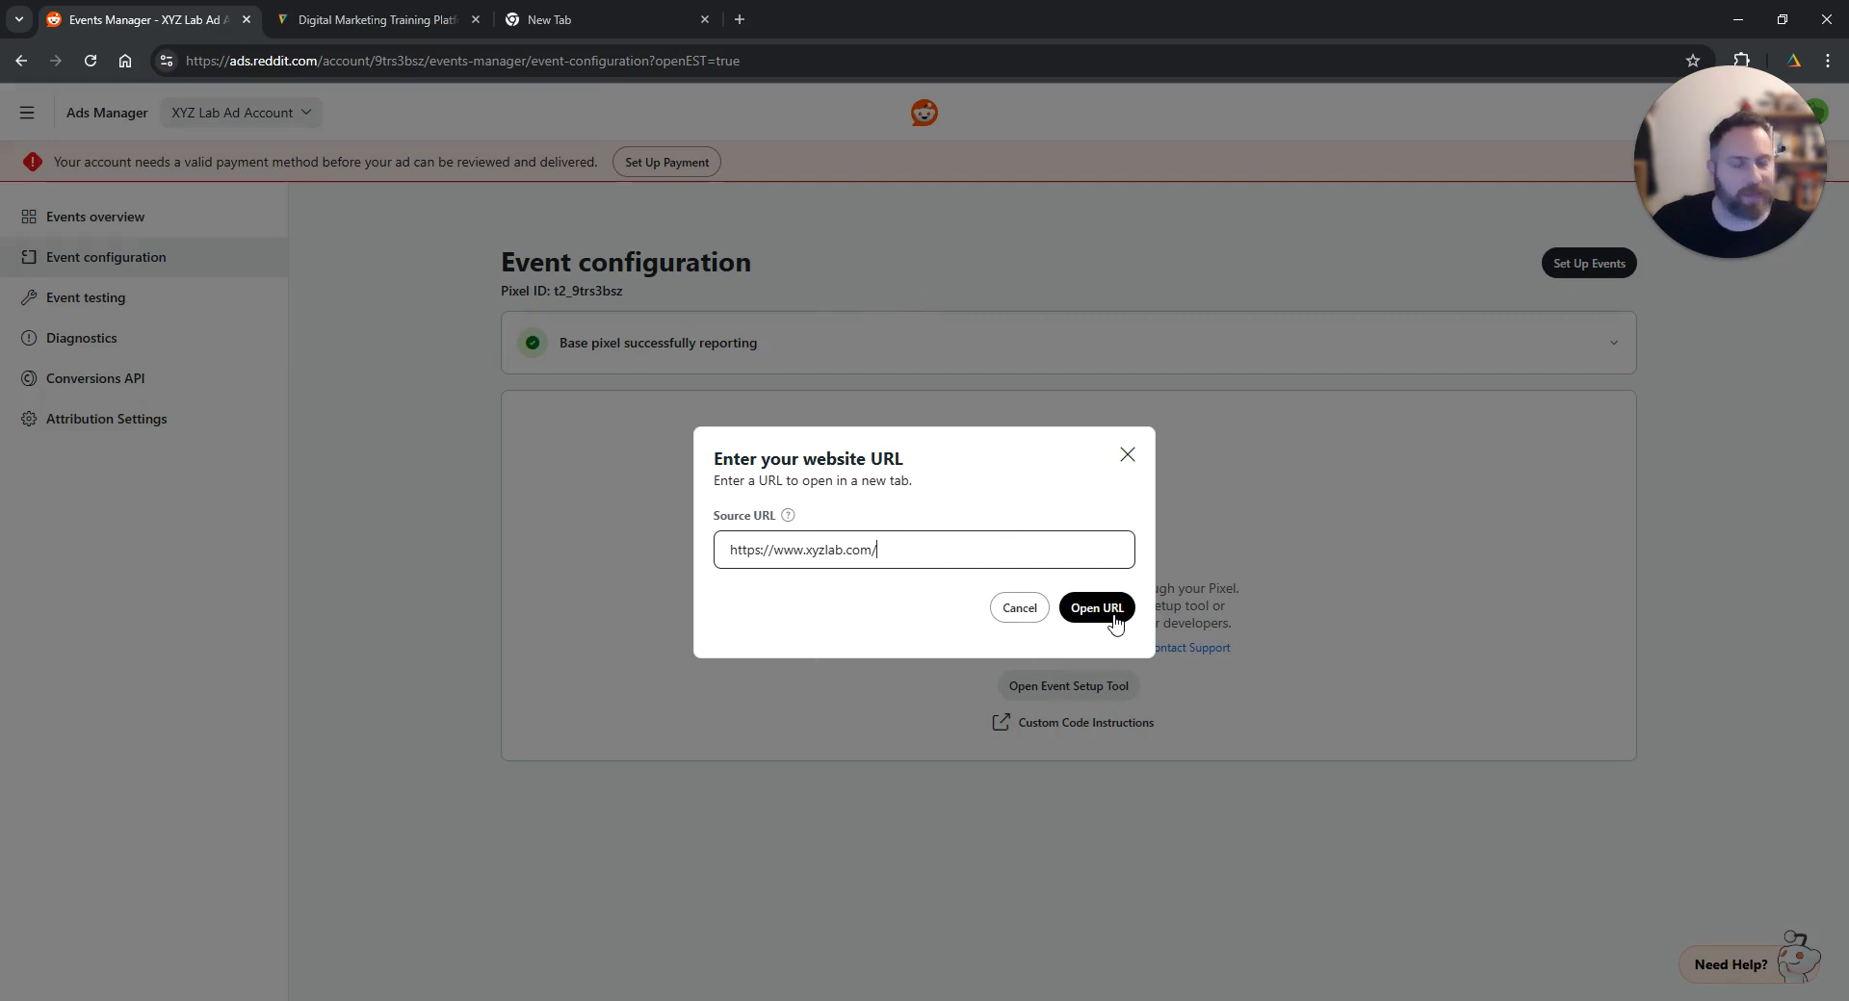
left_click(1115, 624)
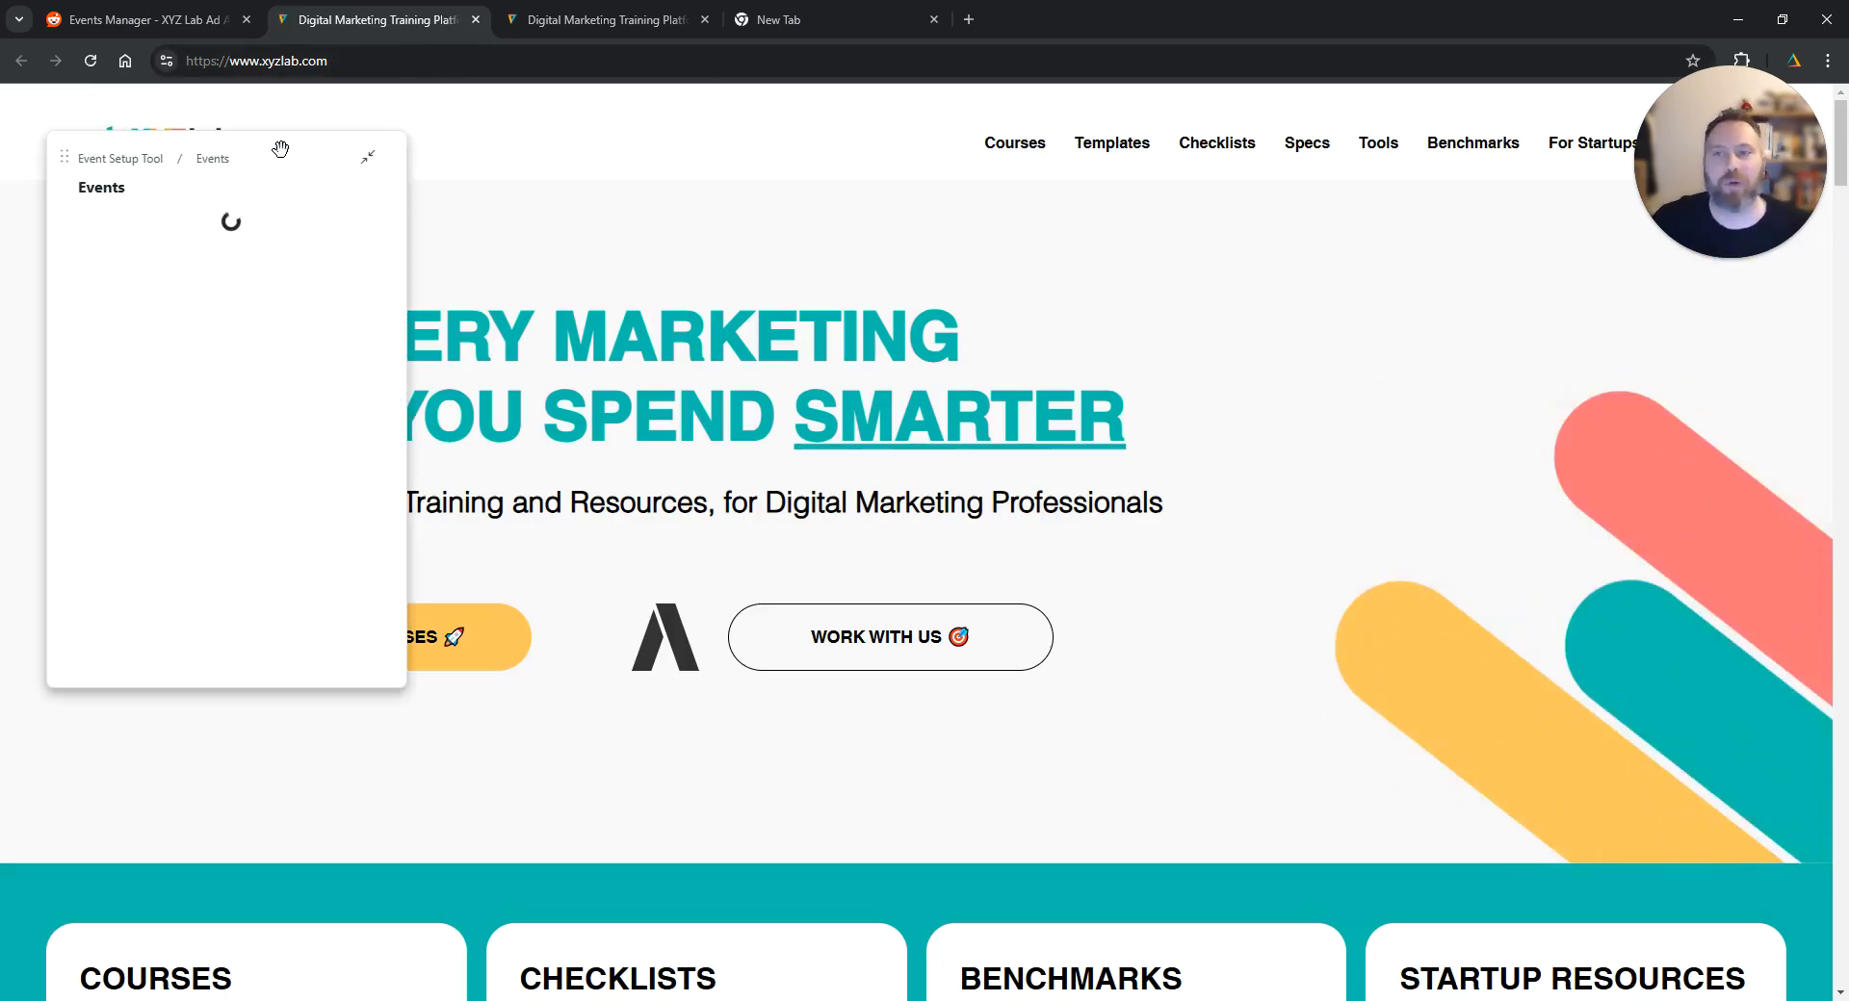
Add a web element event and set its event type to View Content.
mouse_move(279, 146)
left_mouse_down()
mouse_move(300, 217)
mouse_move(414, 154)
mouse_move(269, 182)
mouse_move(278, 149)
left_mouse_up()
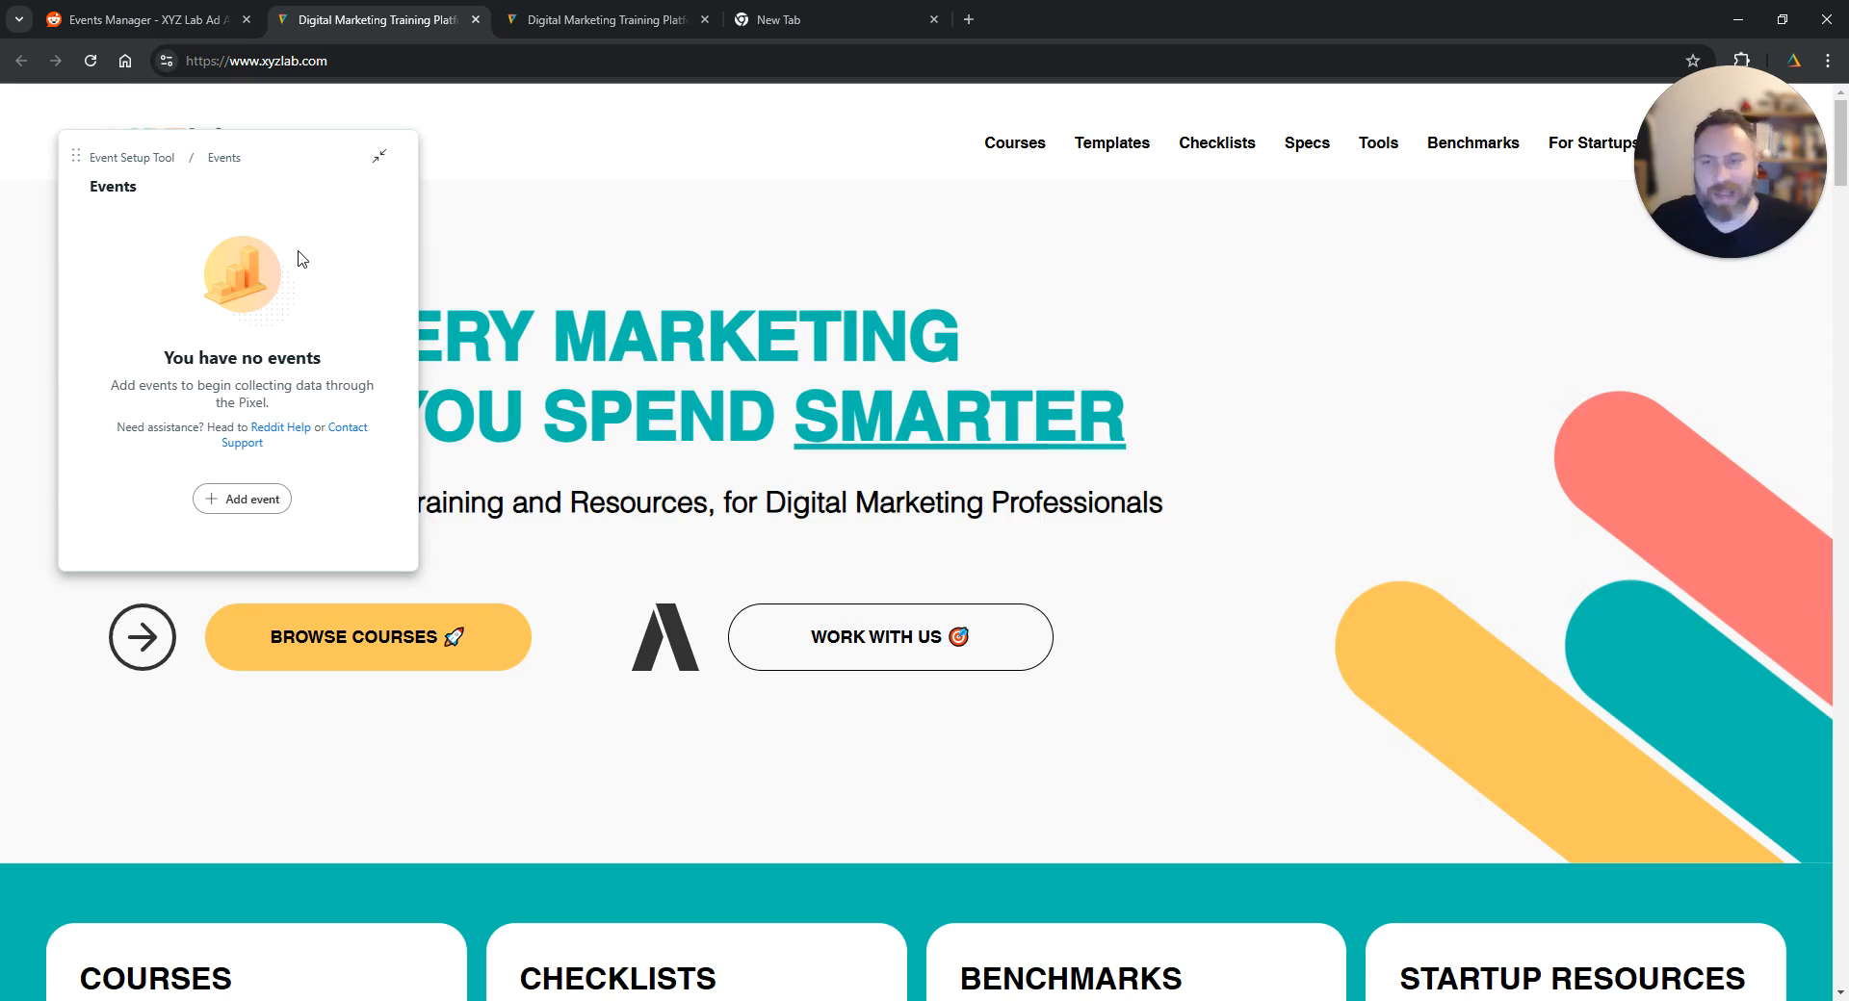
left_click(267, 505)
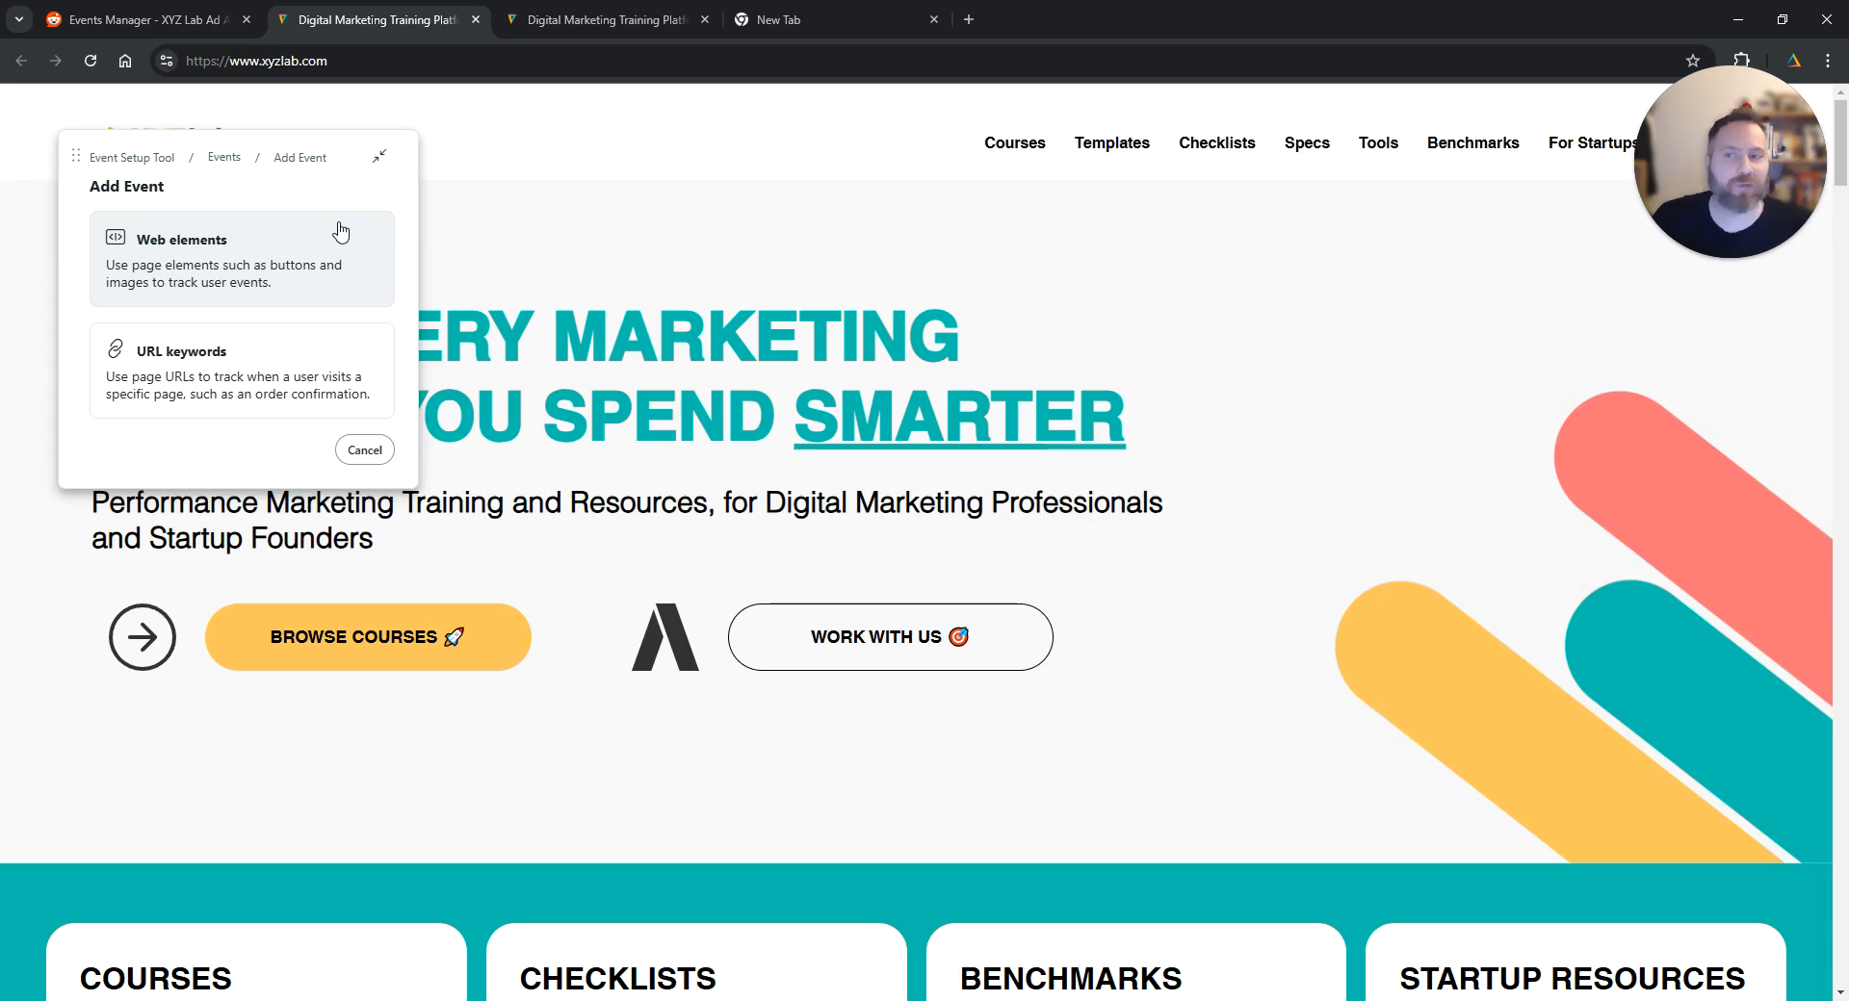
left_click(334, 235)
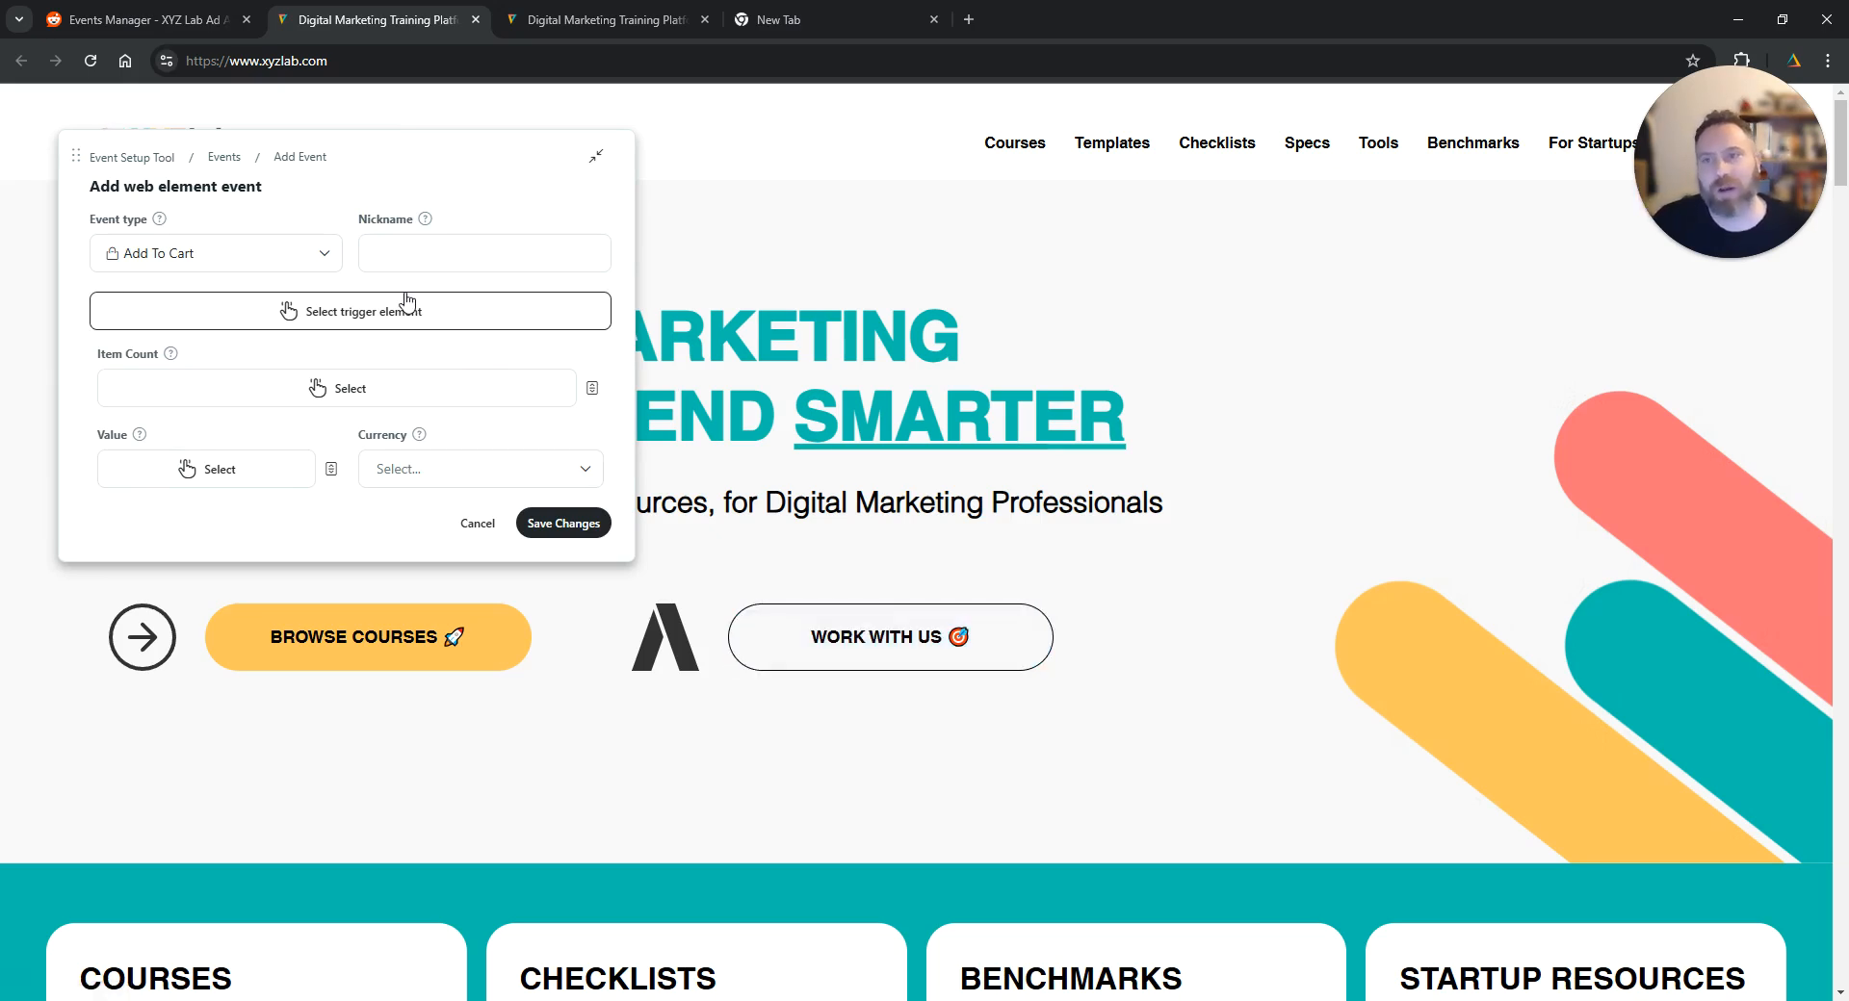
left_click(304, 269)
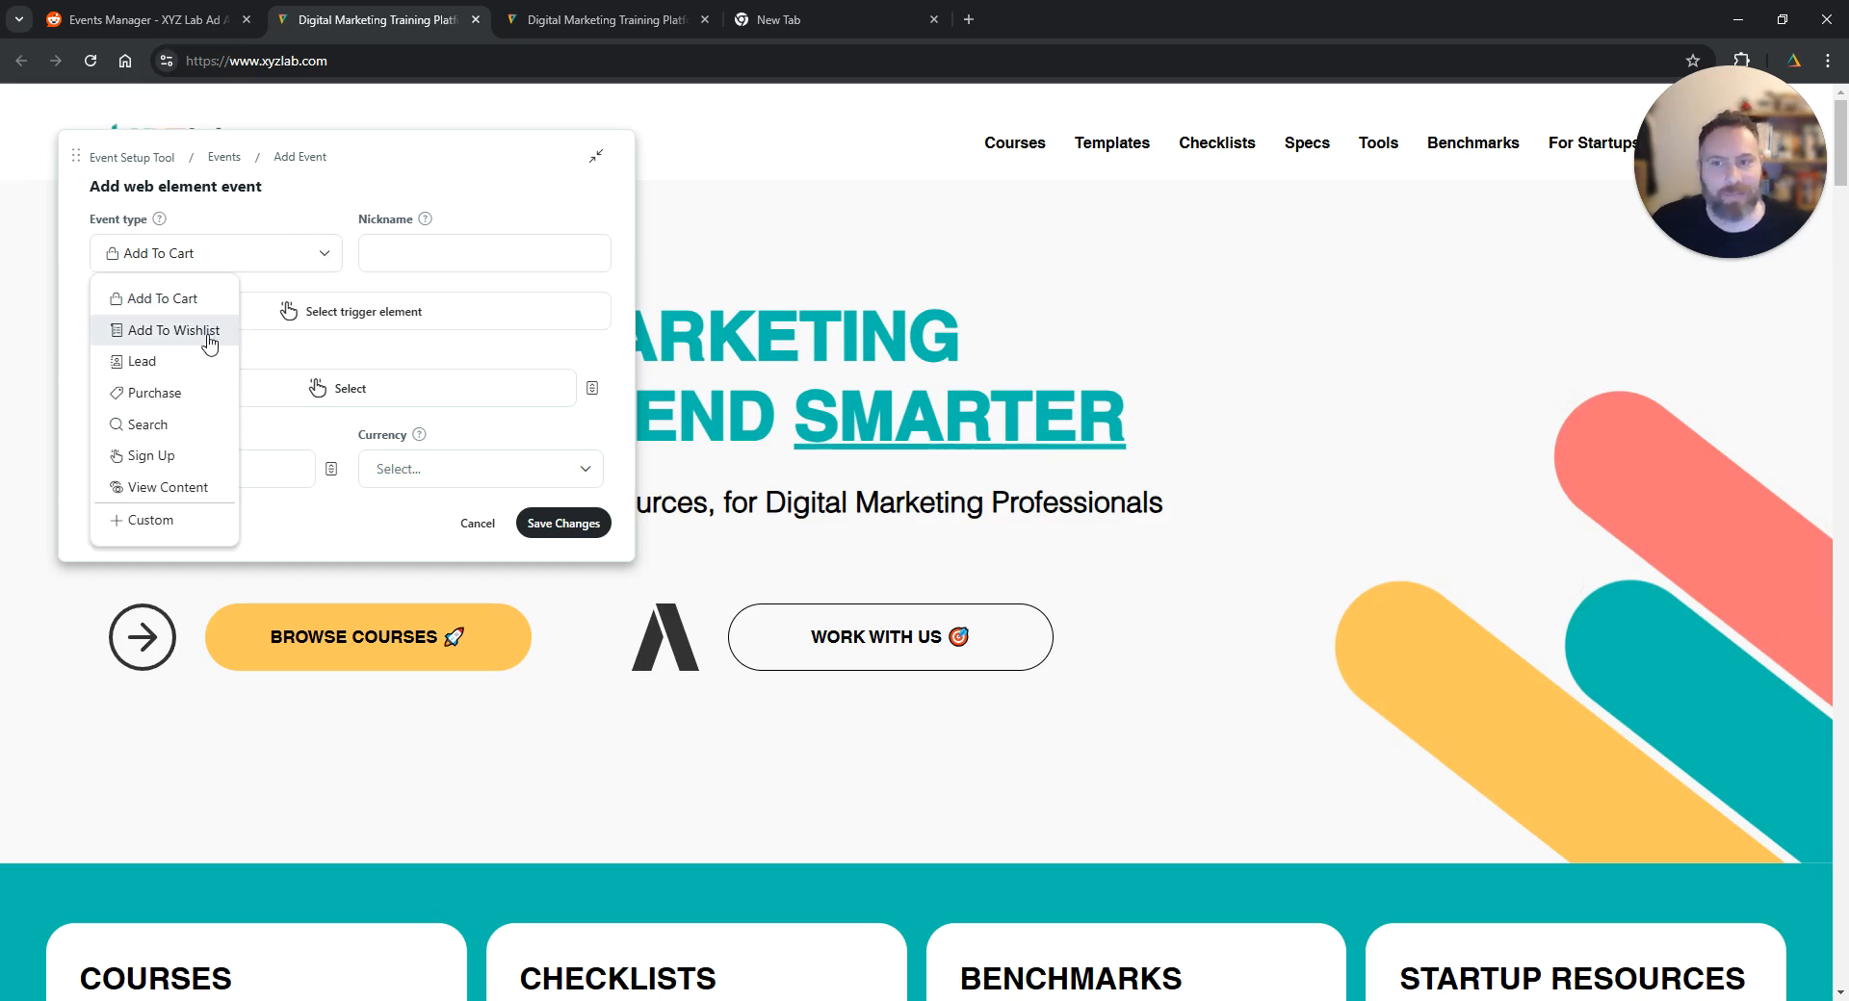
left_click(214, 490)
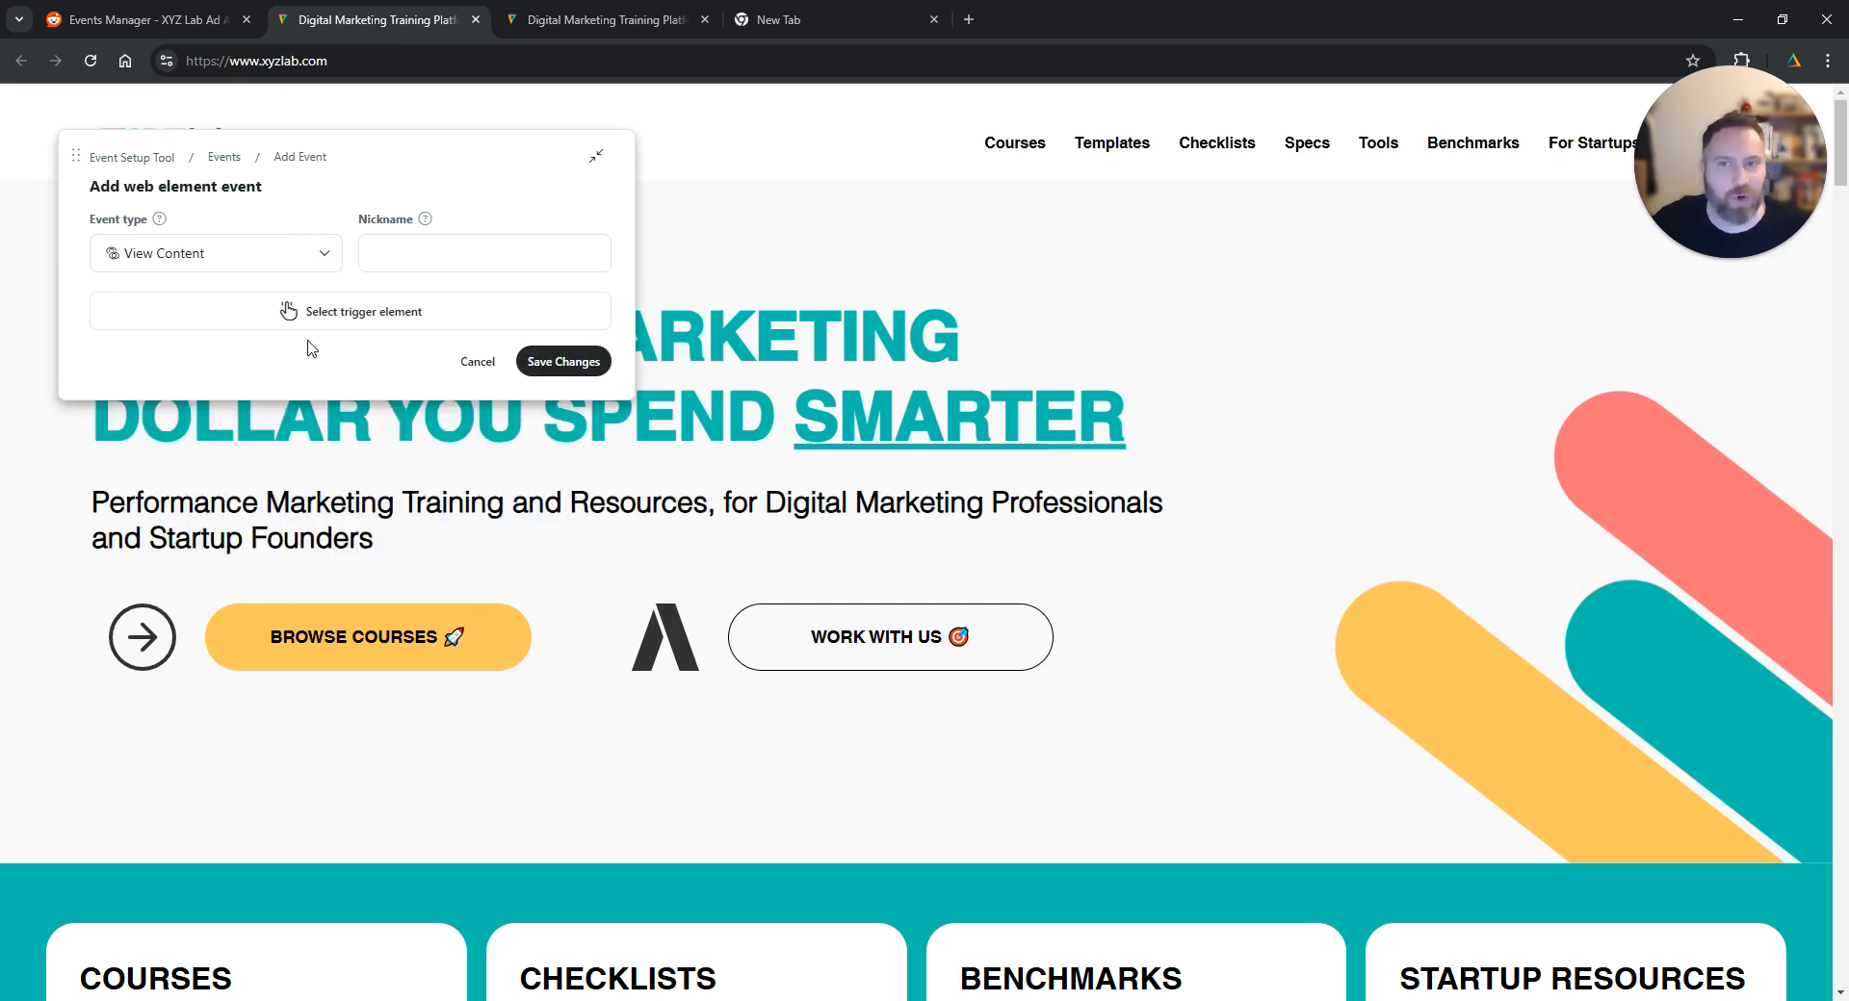
Give the web element event the nickname "Clicked on Work with us".
left_click(455, 245)
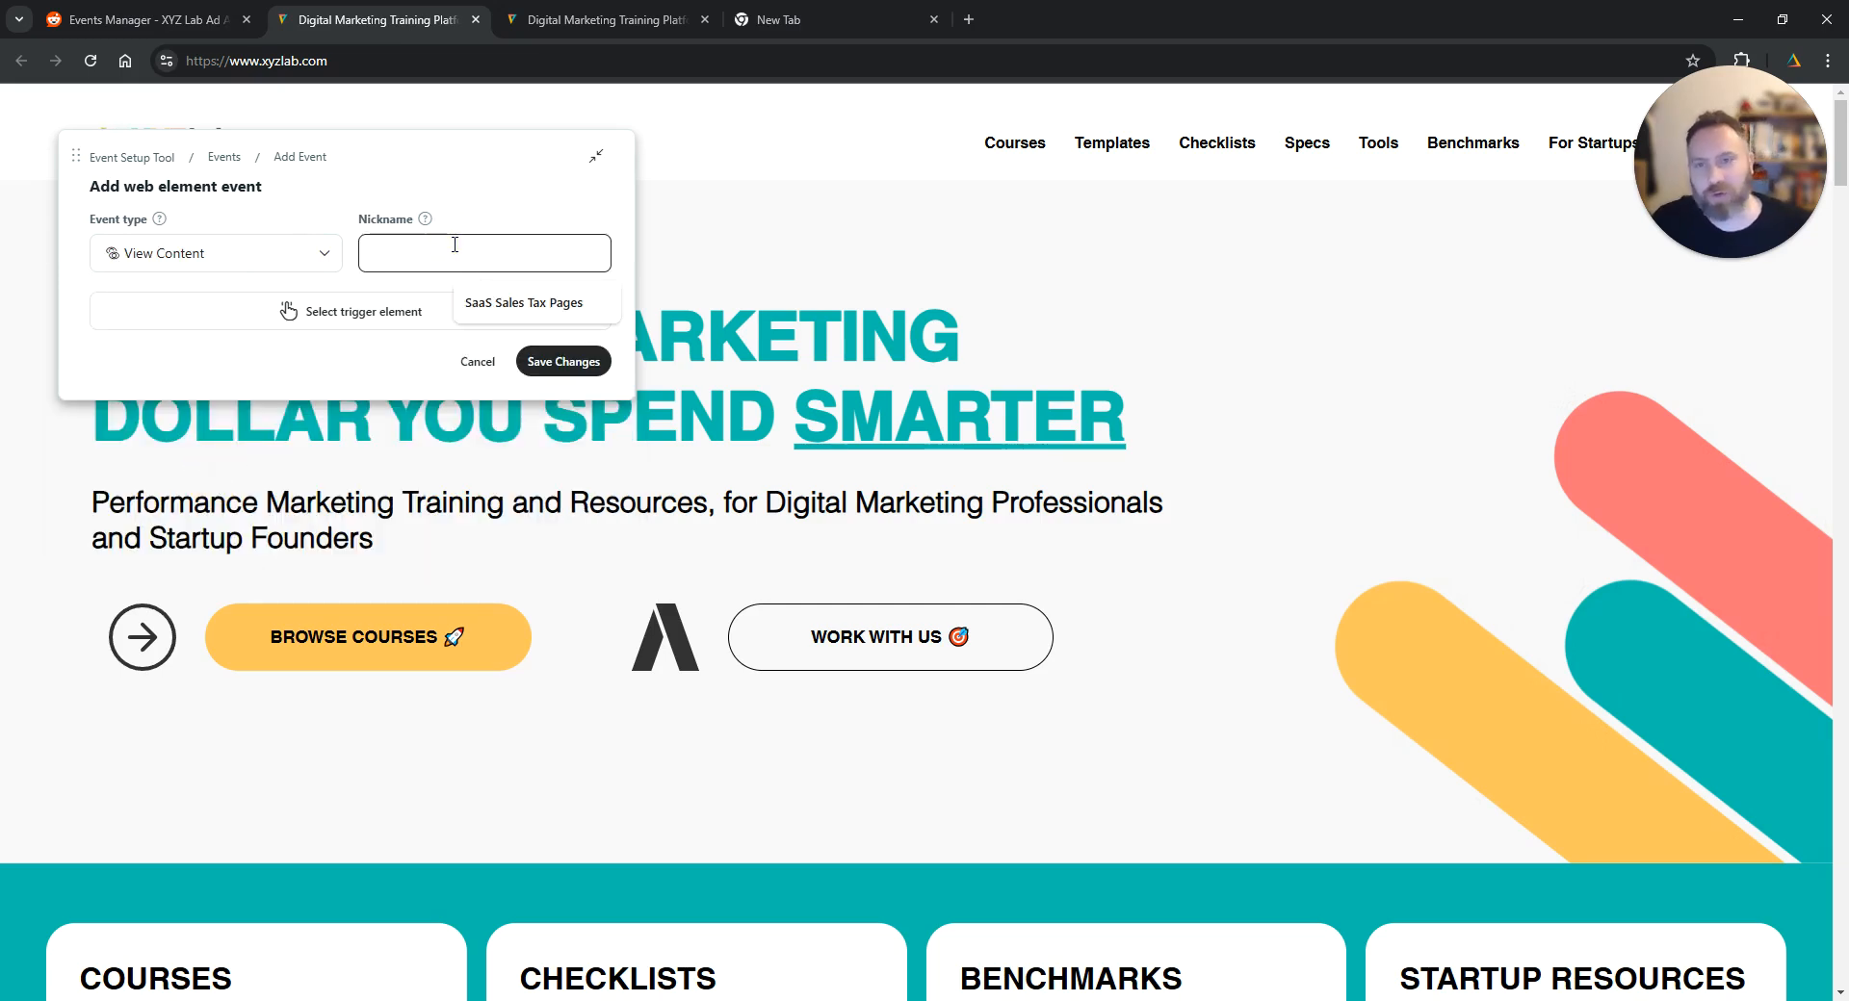
type("Clic")
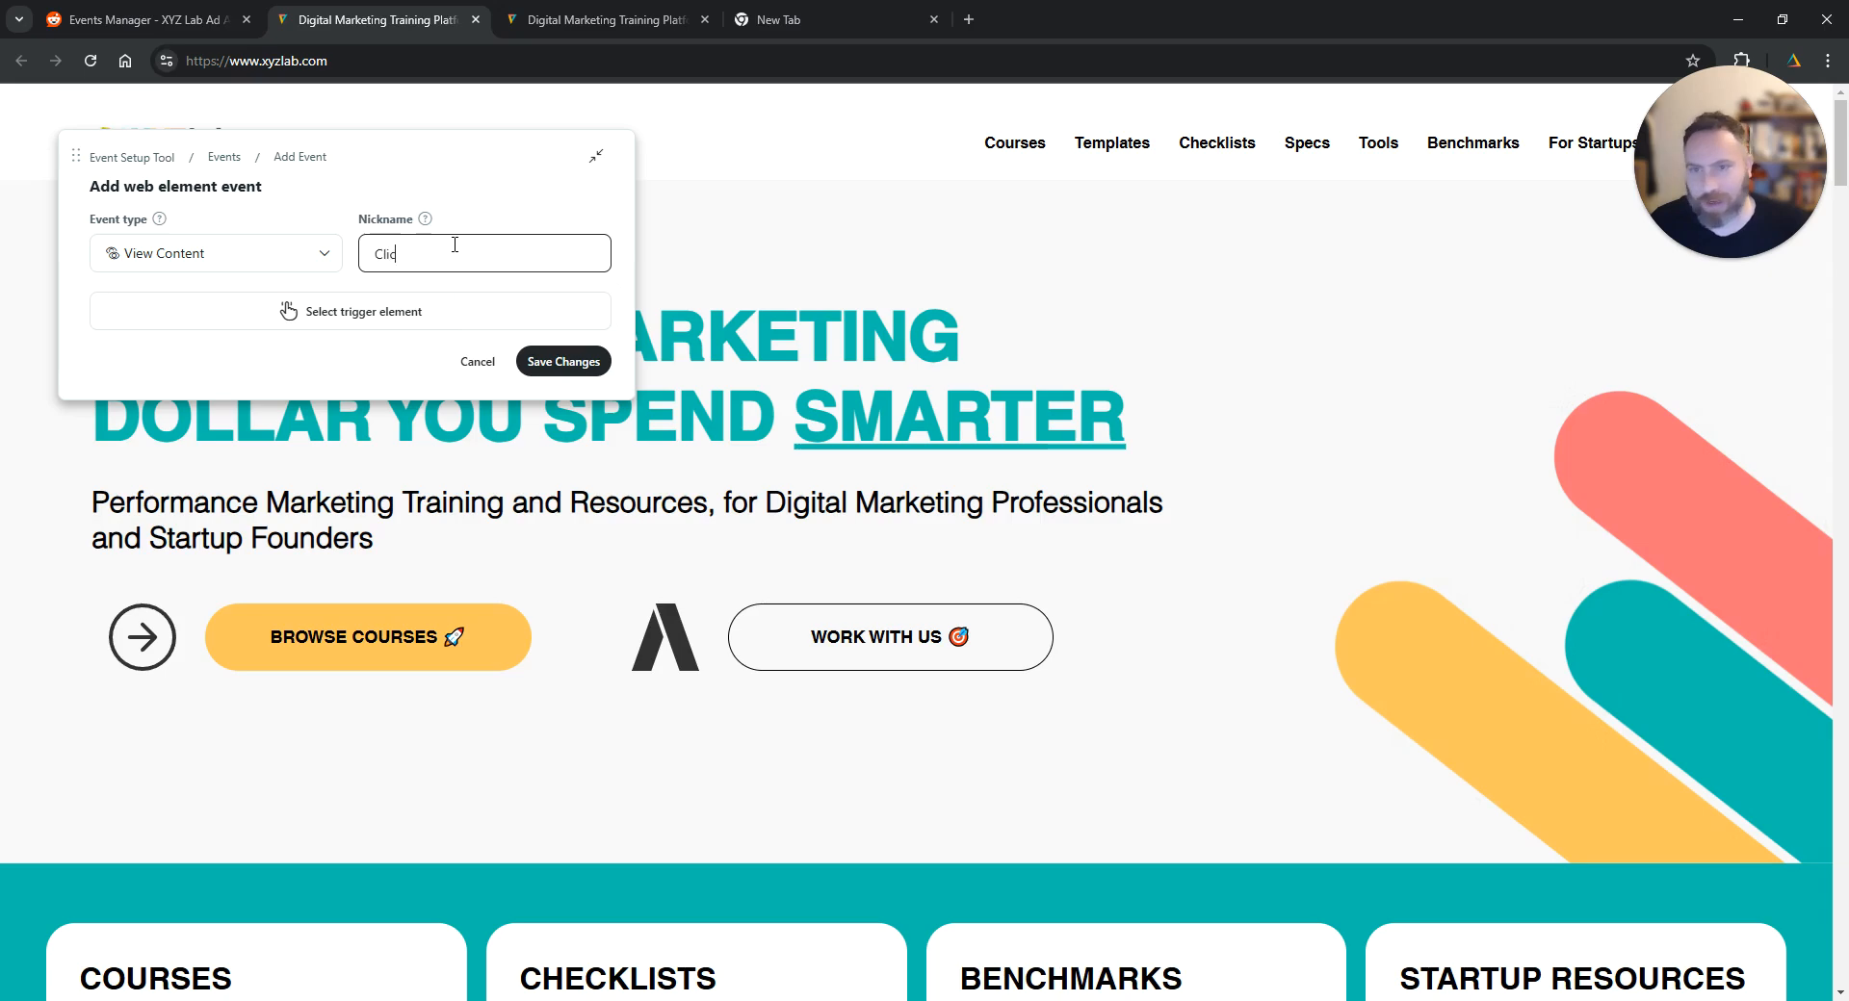
type("ked on Work ")
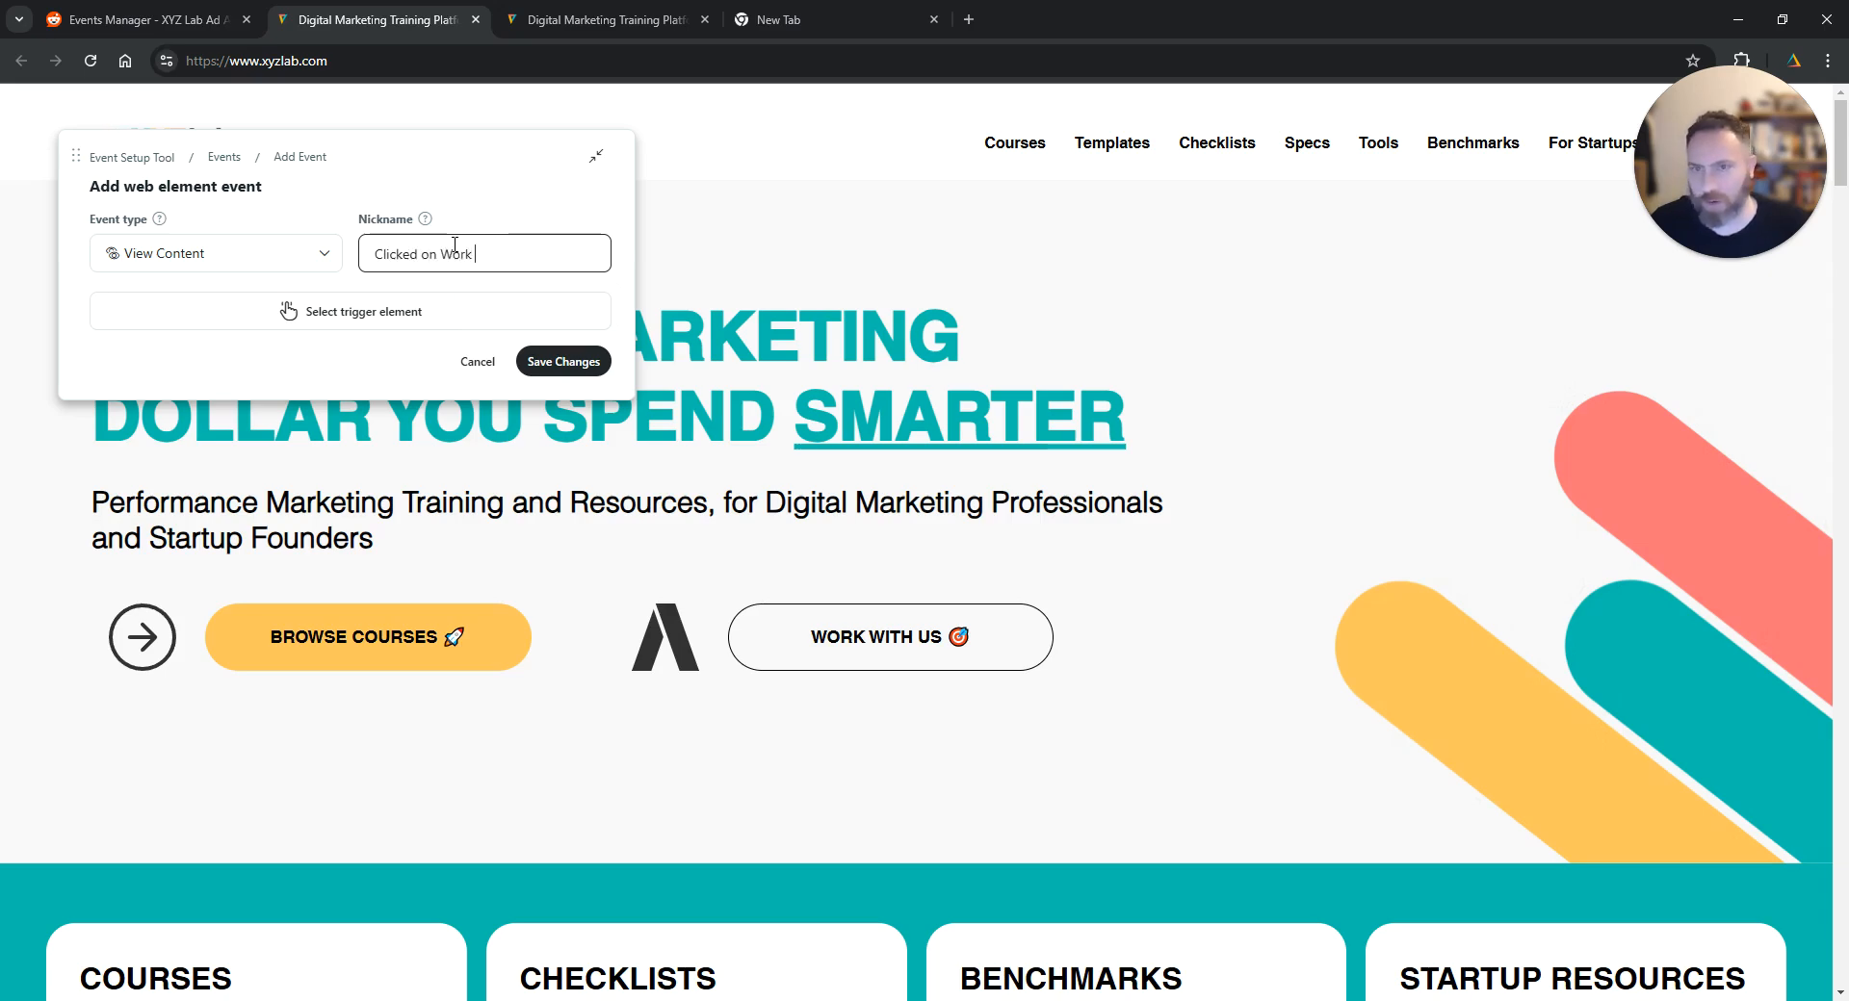
type("with us")
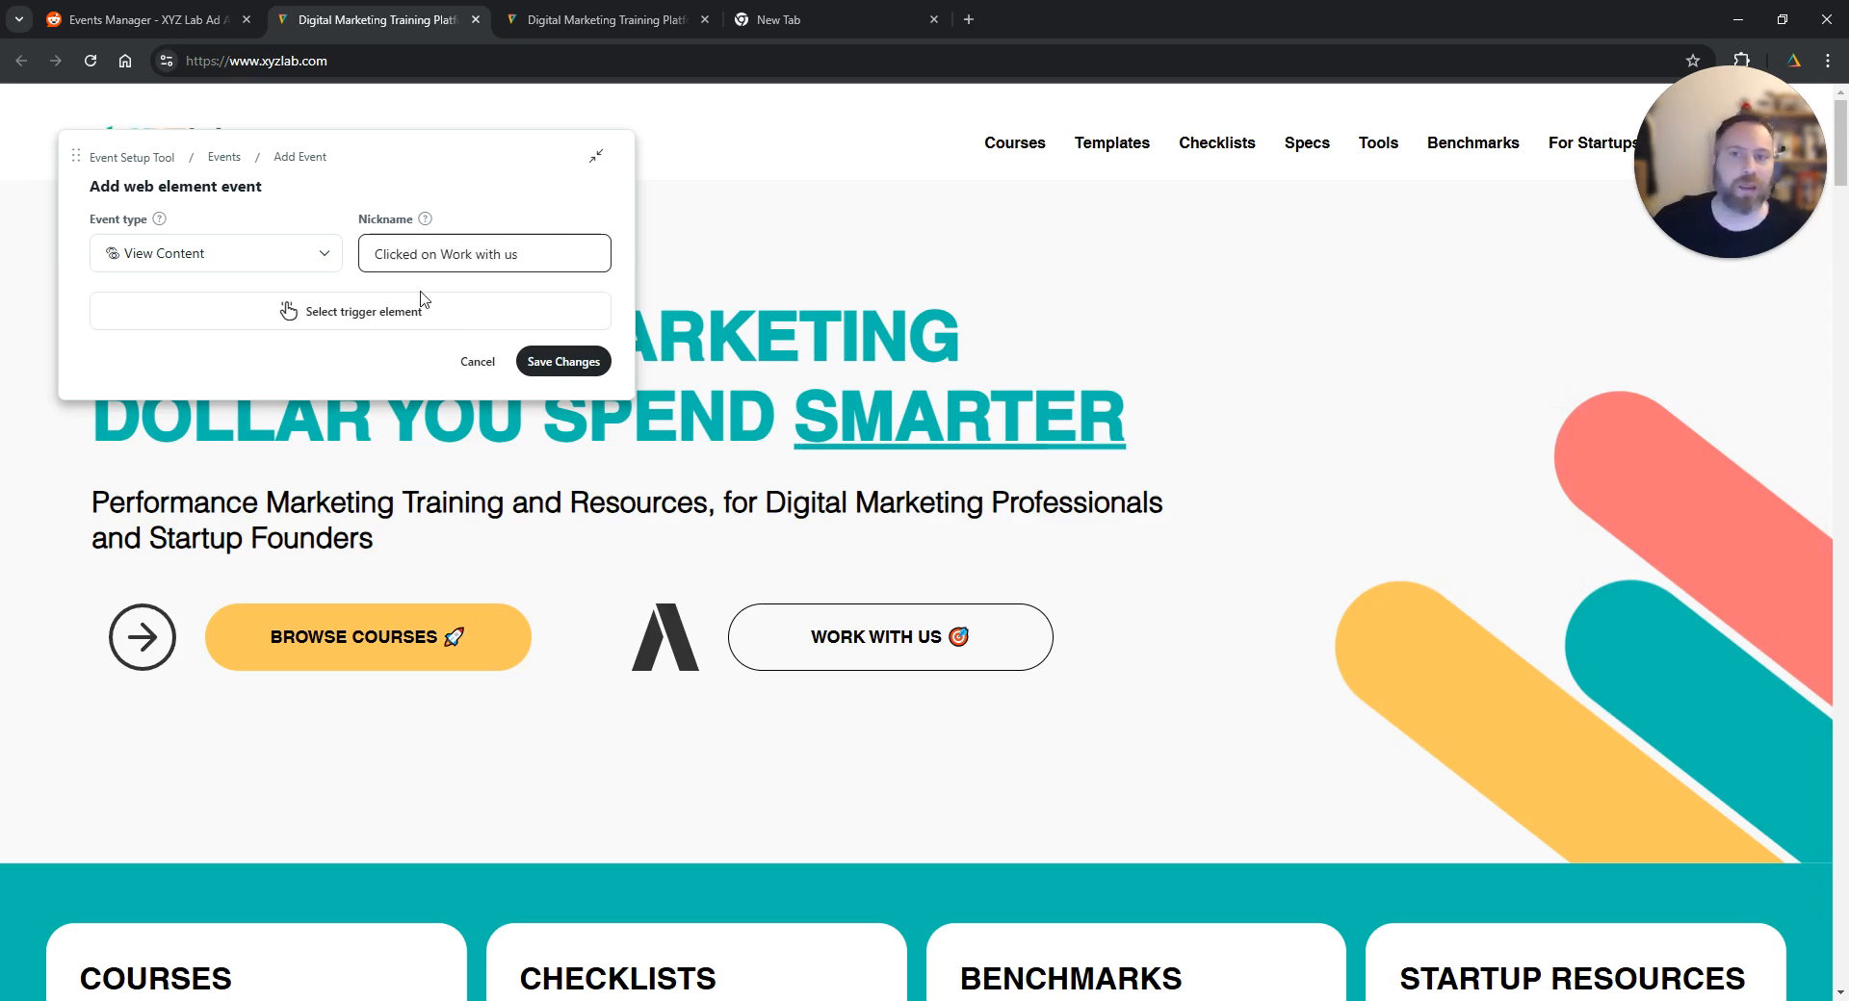
Choose the page's WORK WITH US button as the trigger element and save the event.
left_click(362, 316)
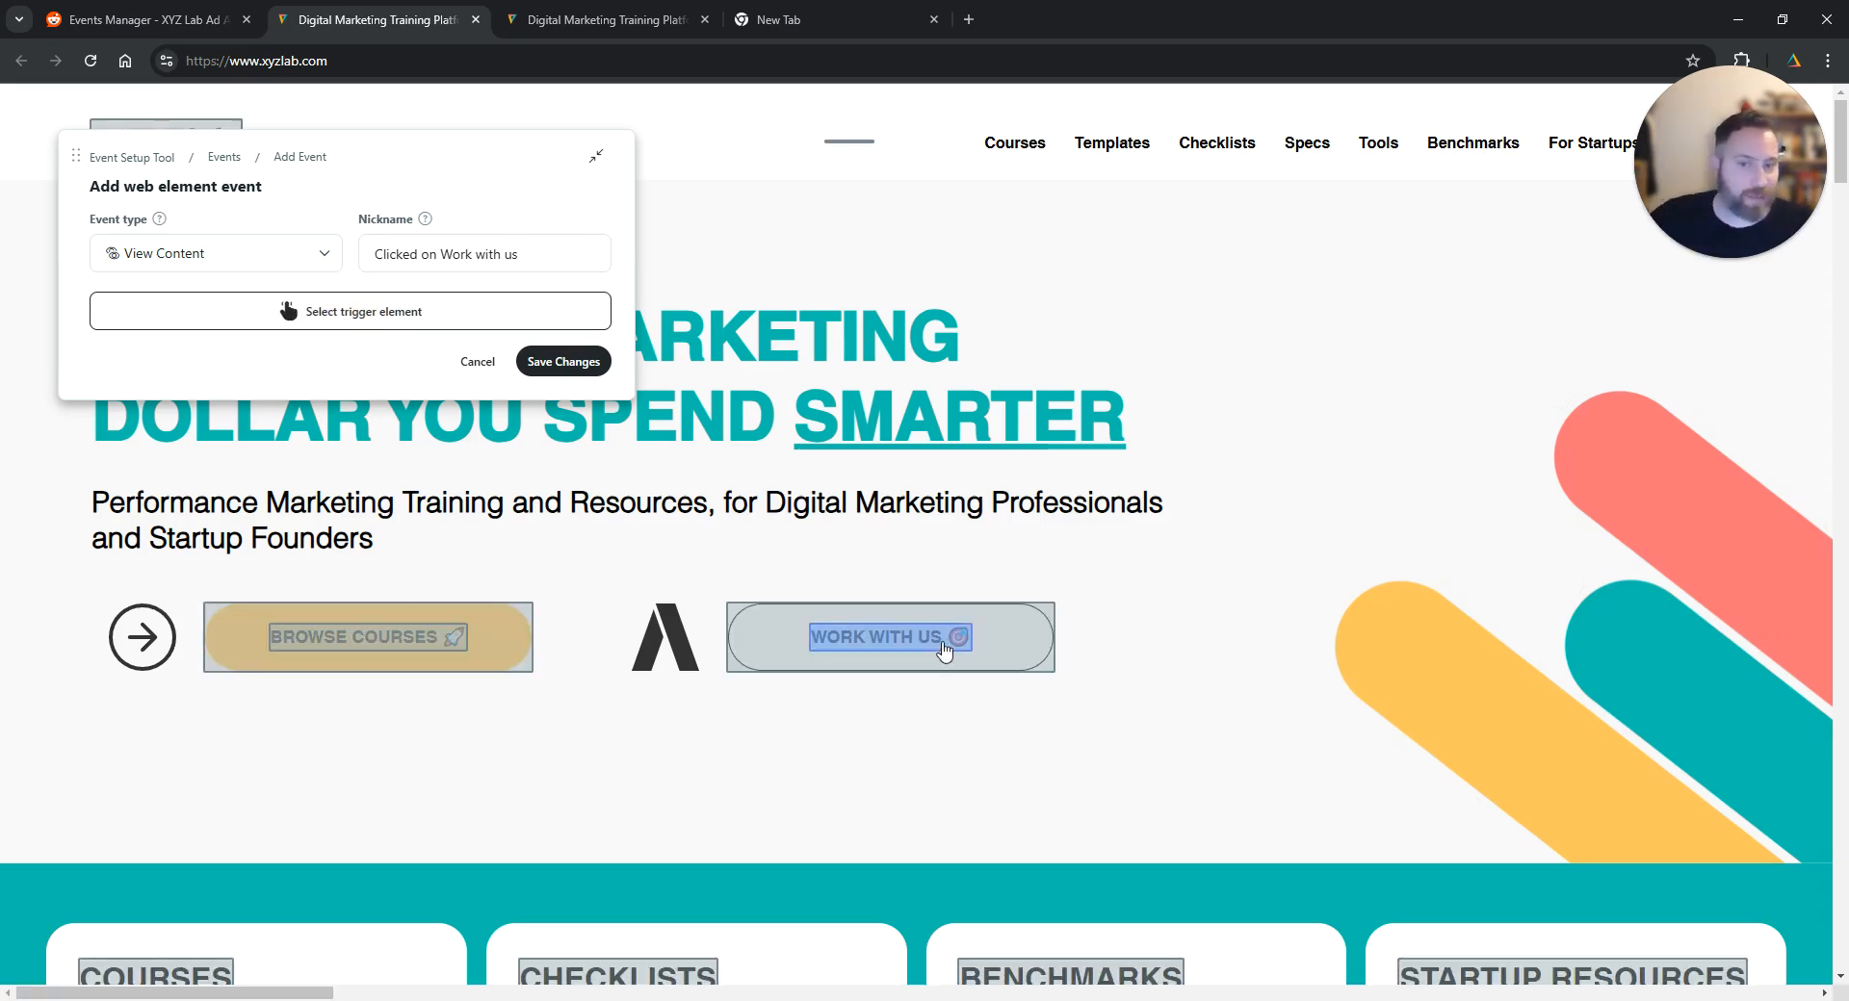
left_click(943, 652)
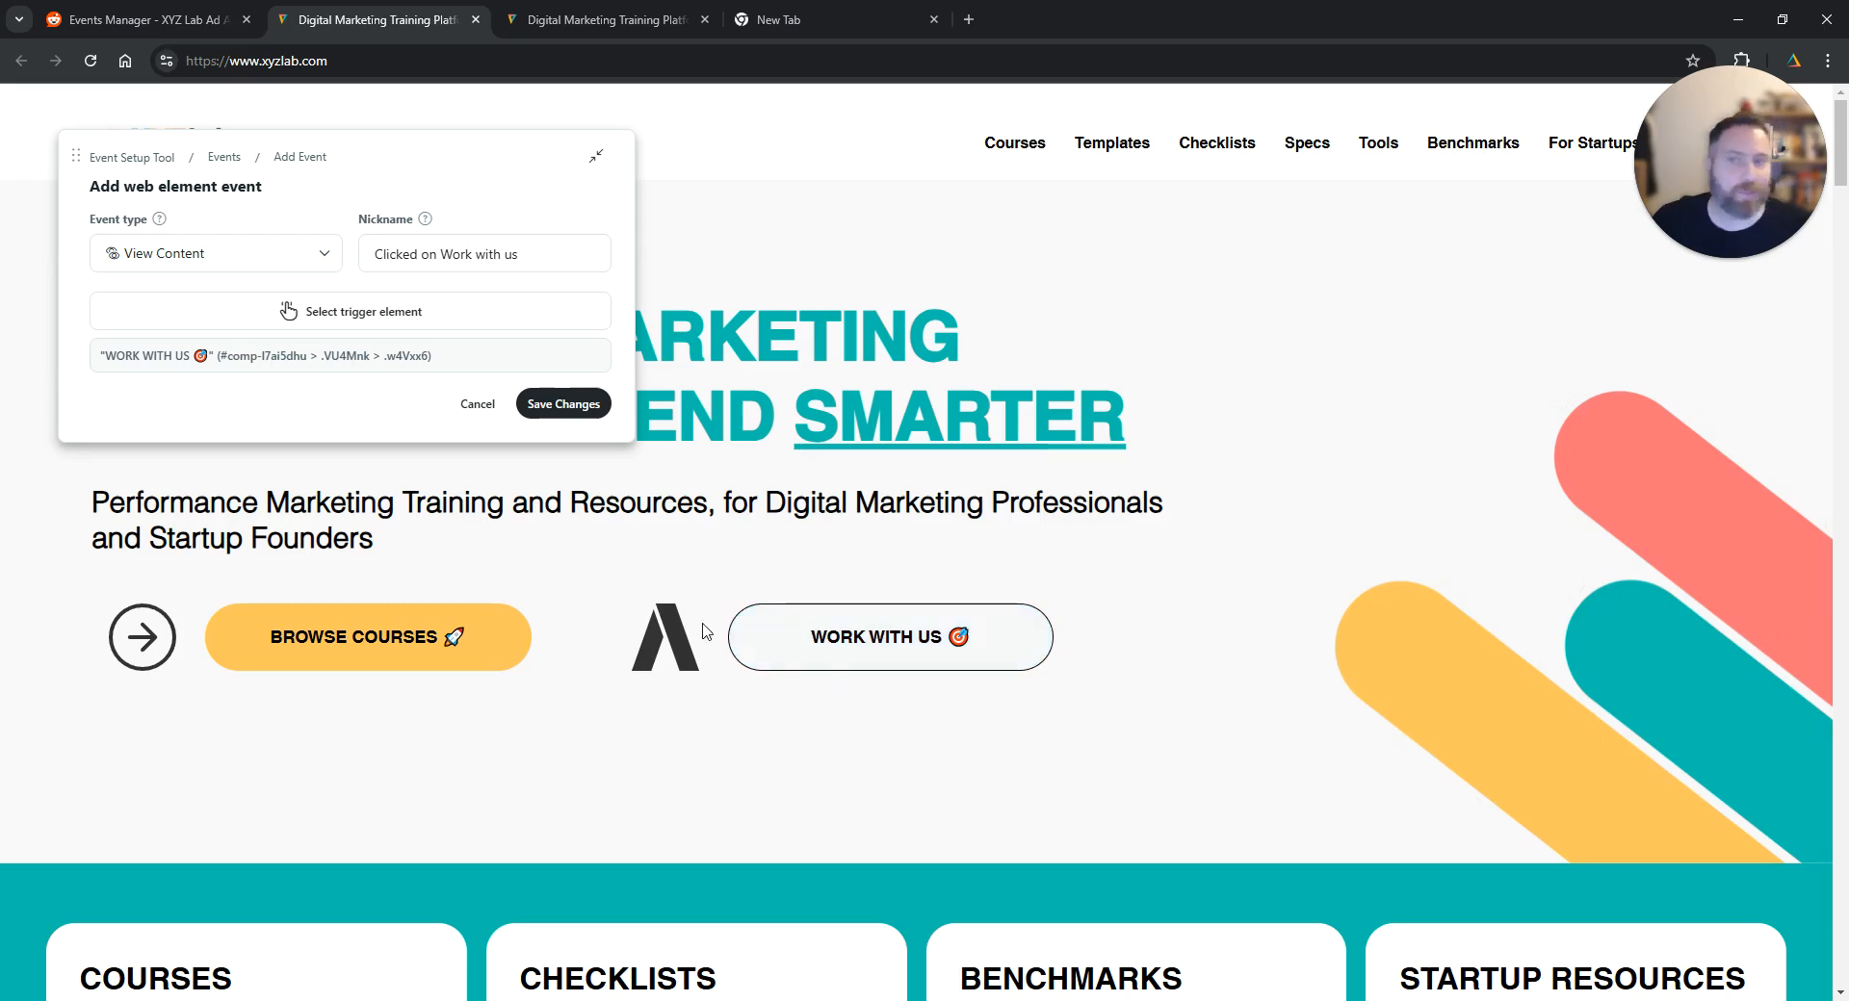
left_click(556, 406)
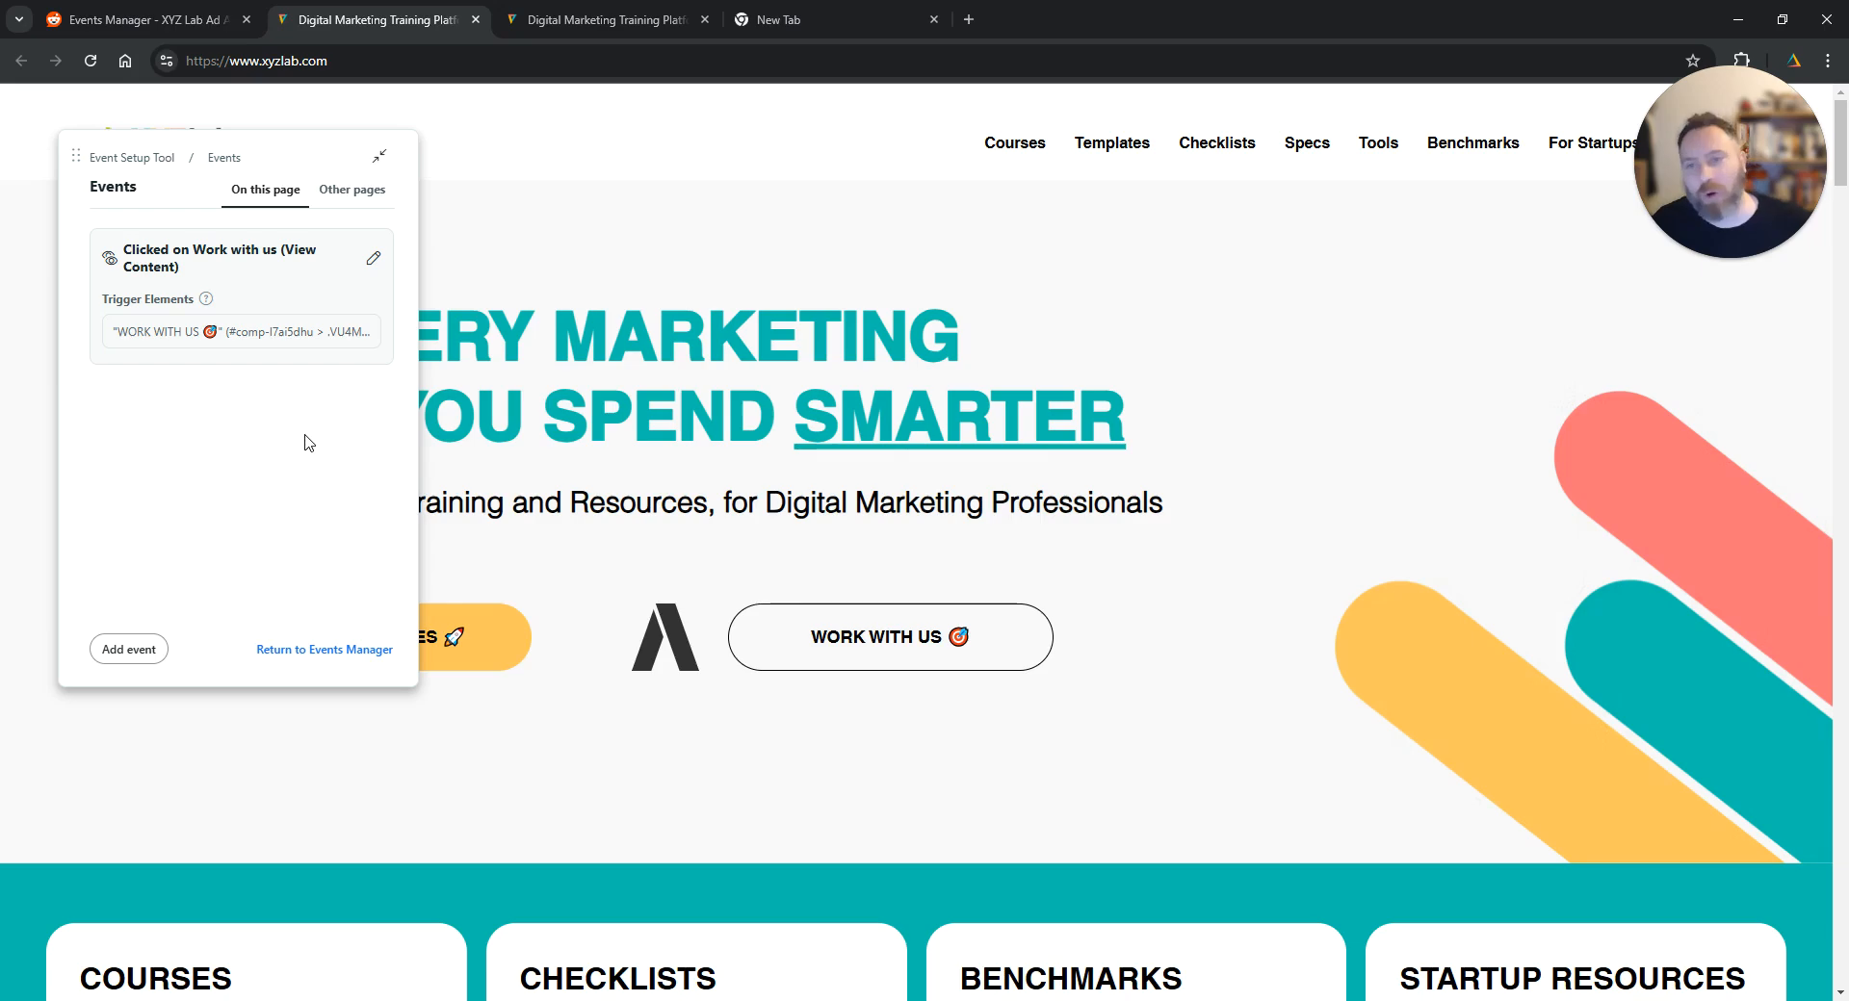
Add a second event based on URL keywords and set its event type to View Content.
left_click(135, 652)
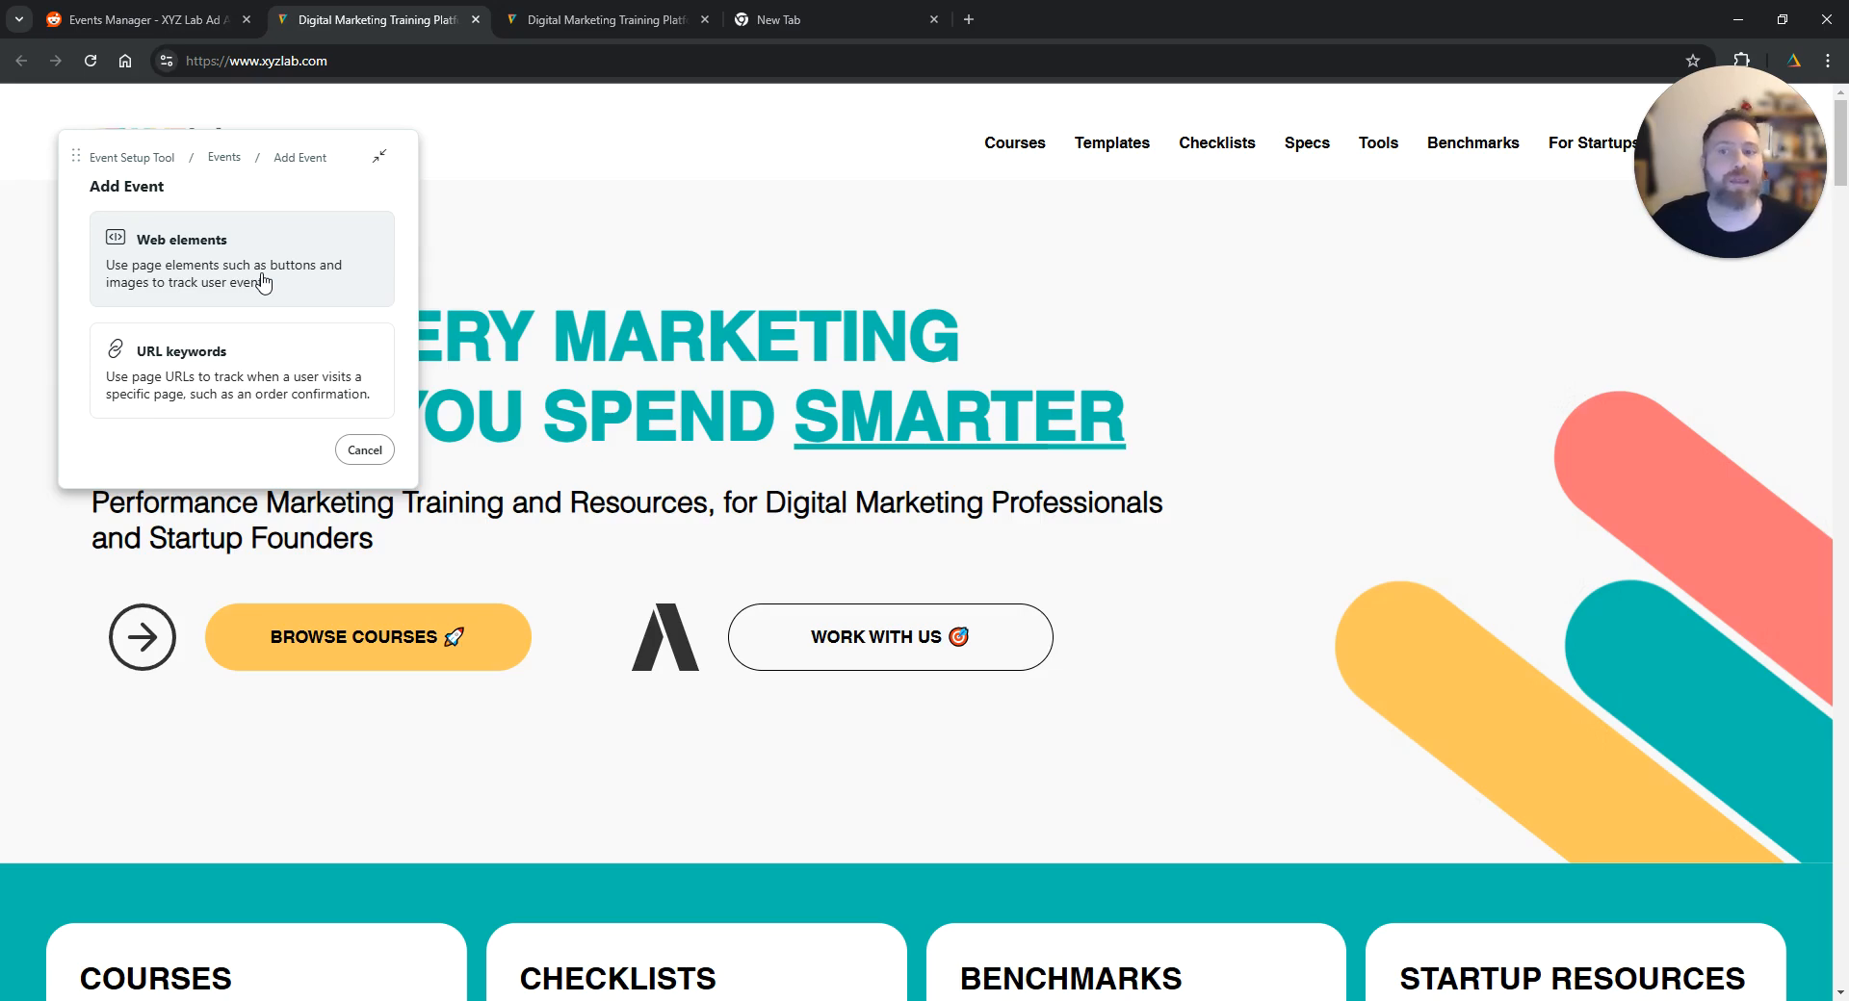
left_click(206, 353)
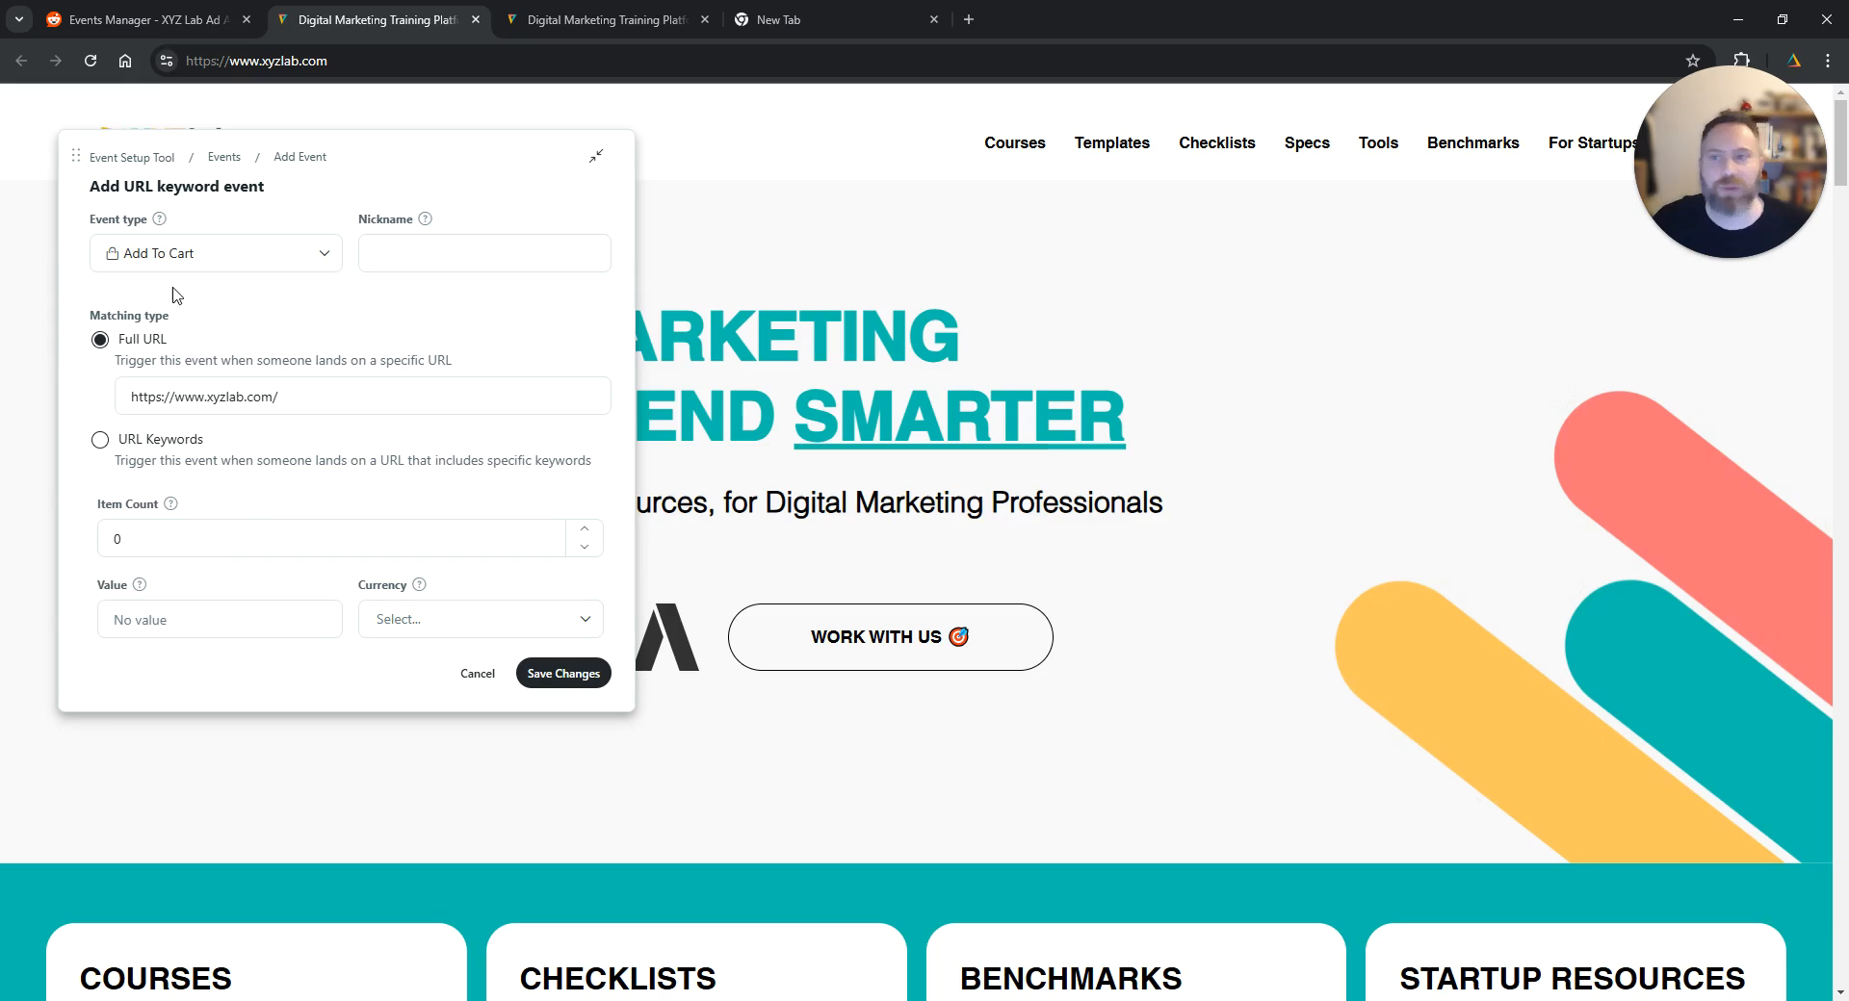
left_click(162, 254)
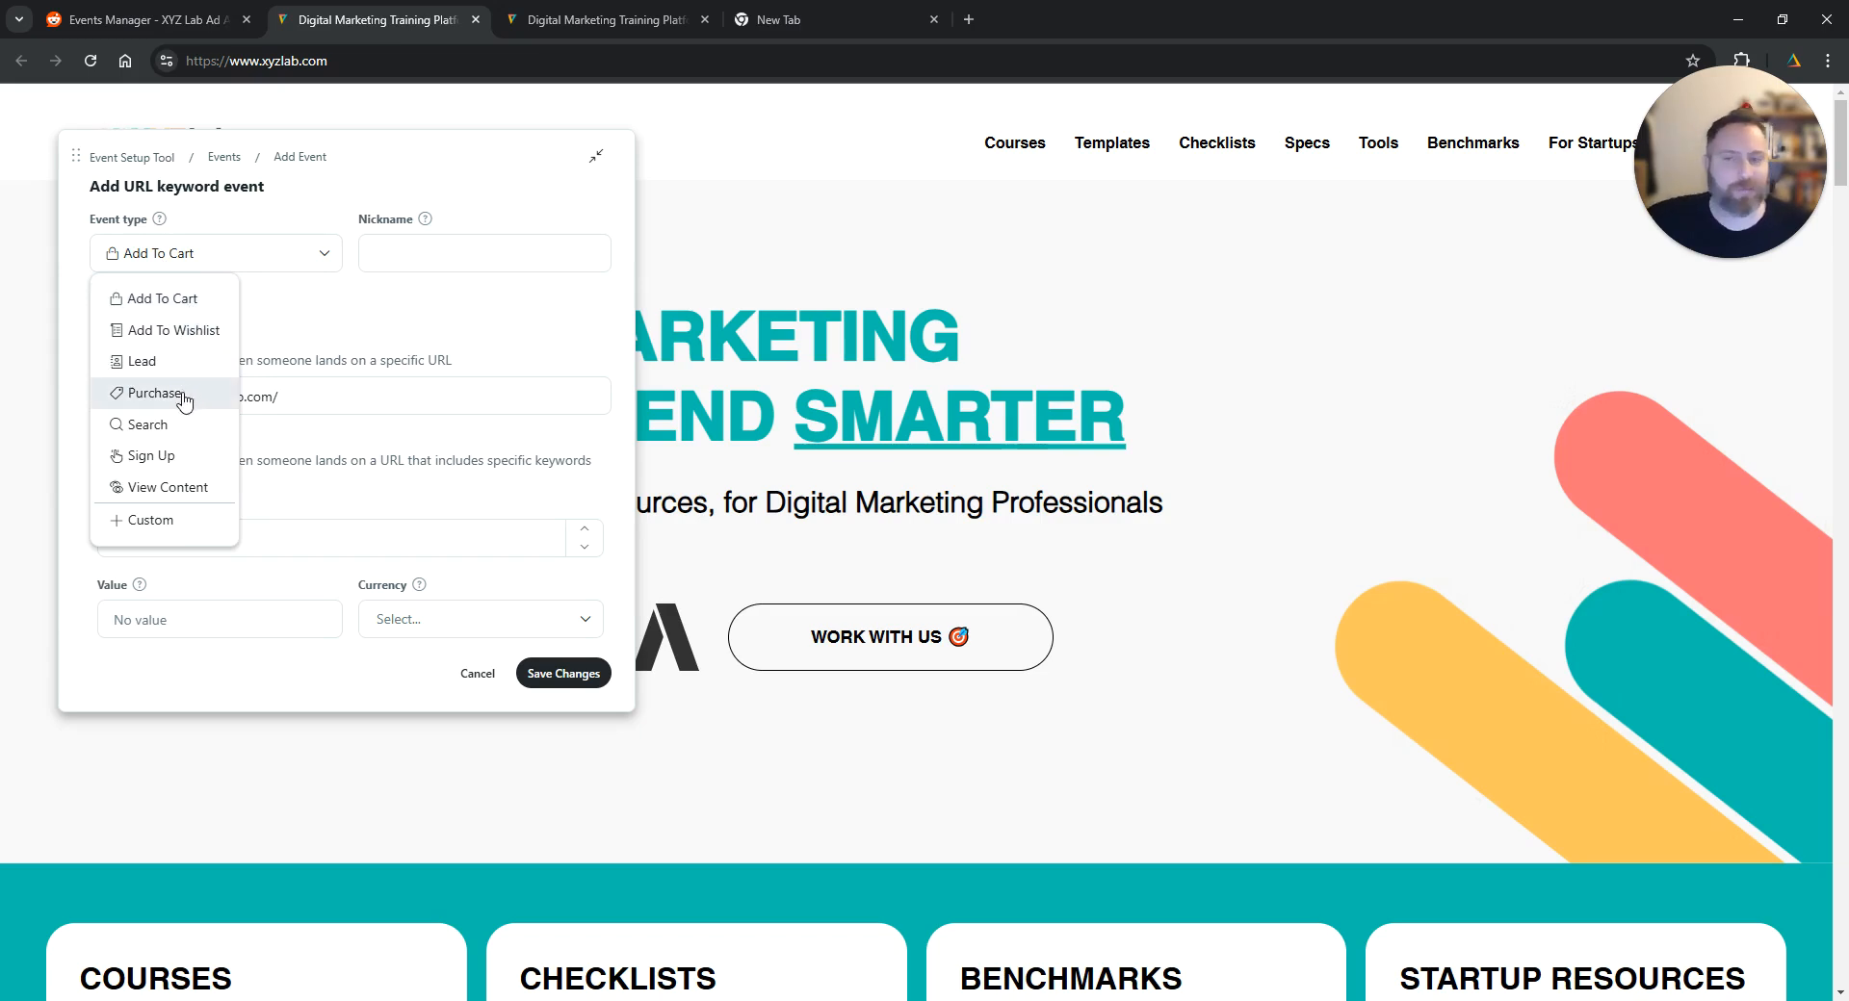
left_click(194, 489)
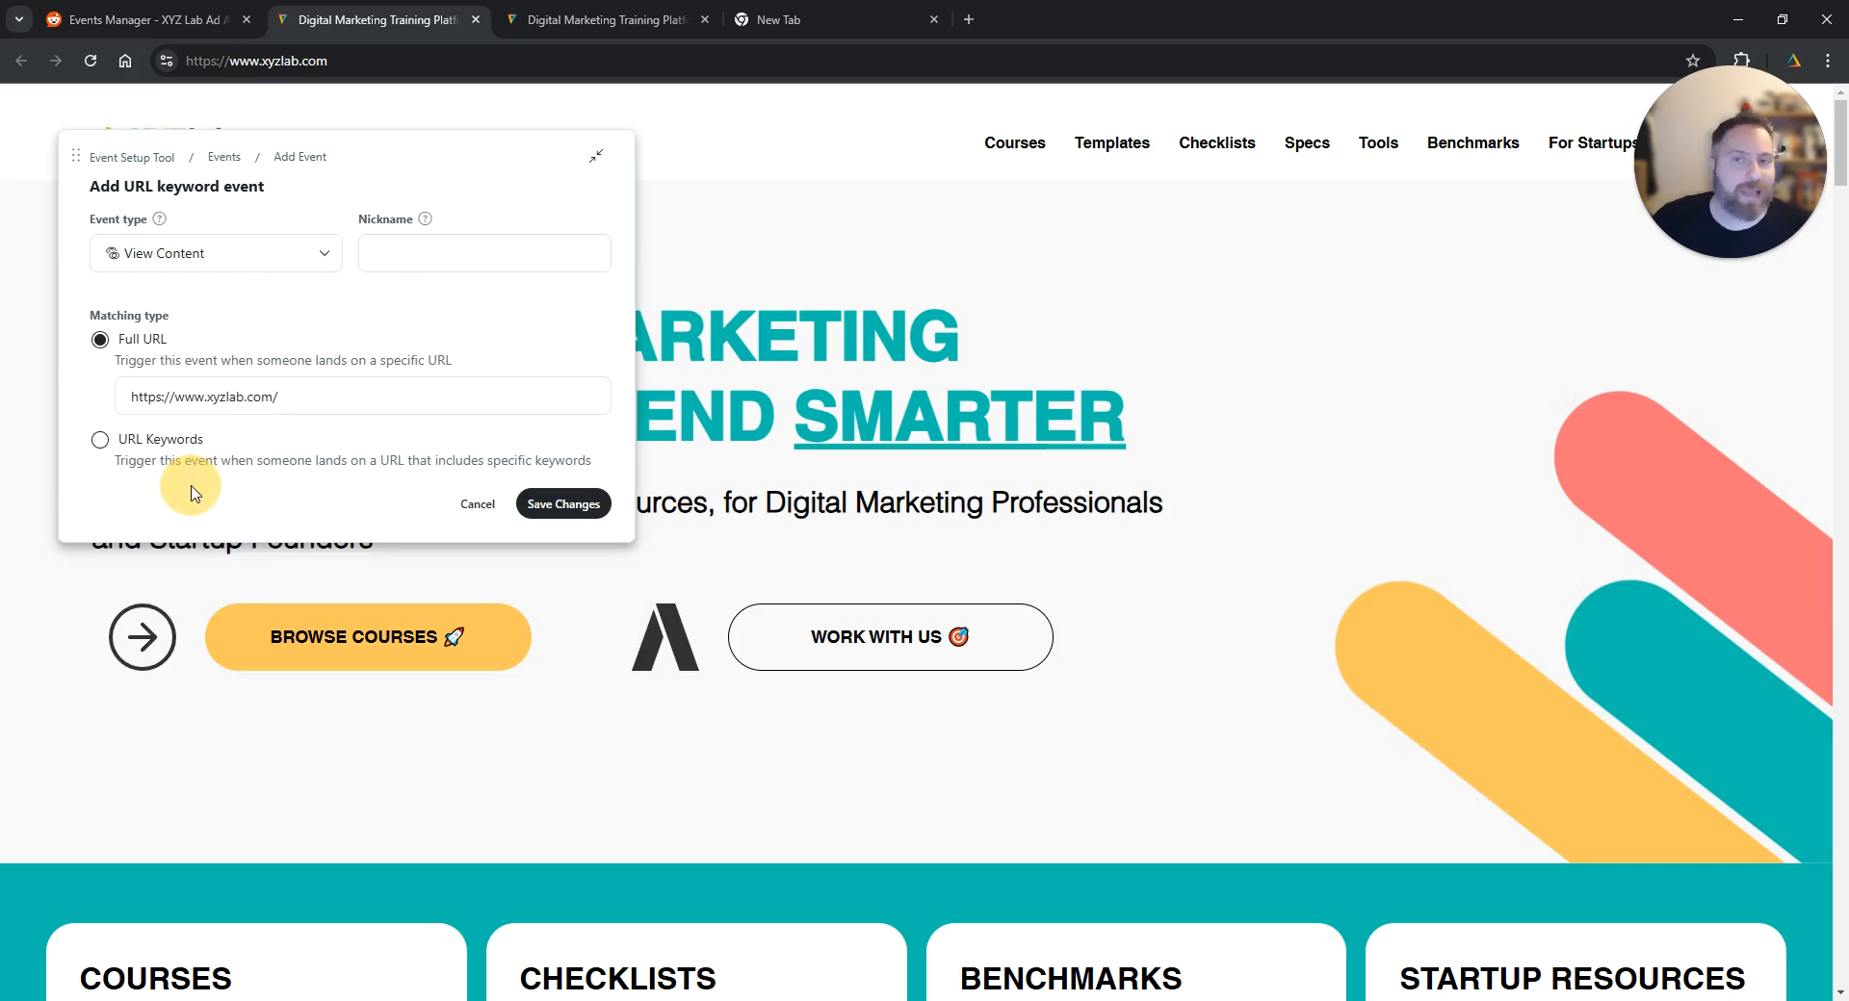
Give the URL keyword event the nickname "Visited my Contact Page".
left_click(419, 245)
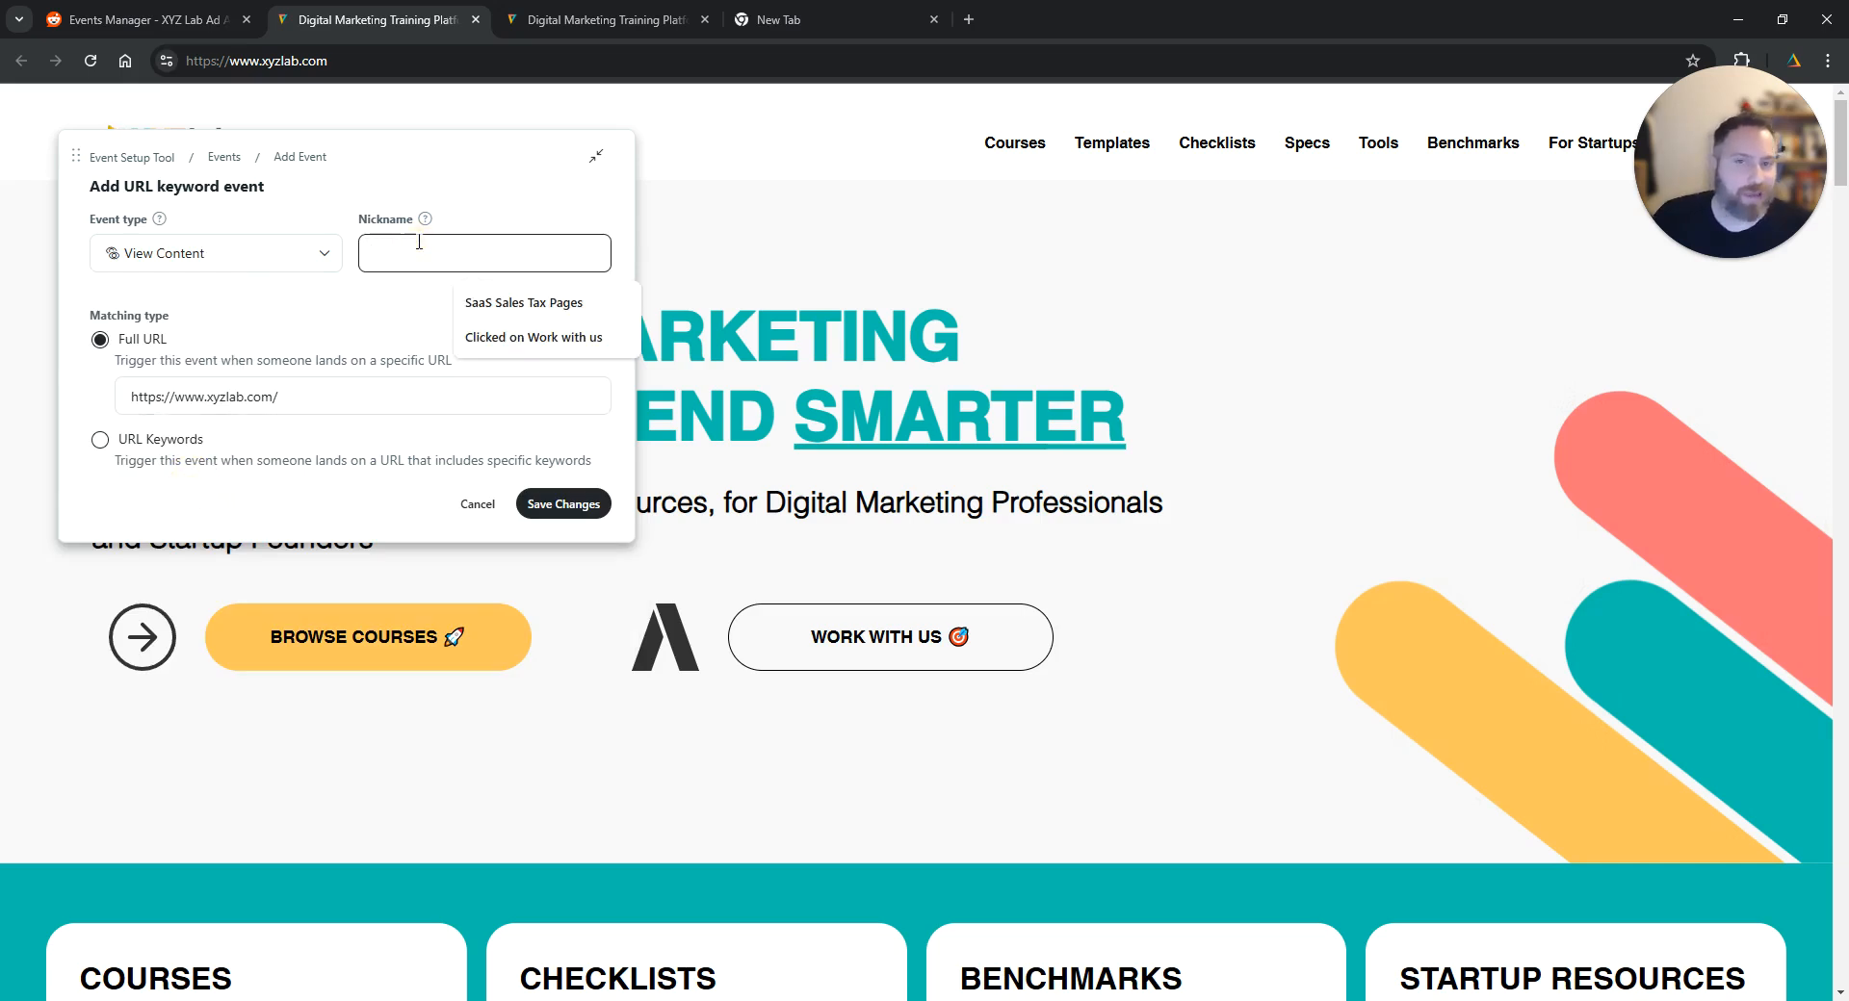
left_click(483, 183)
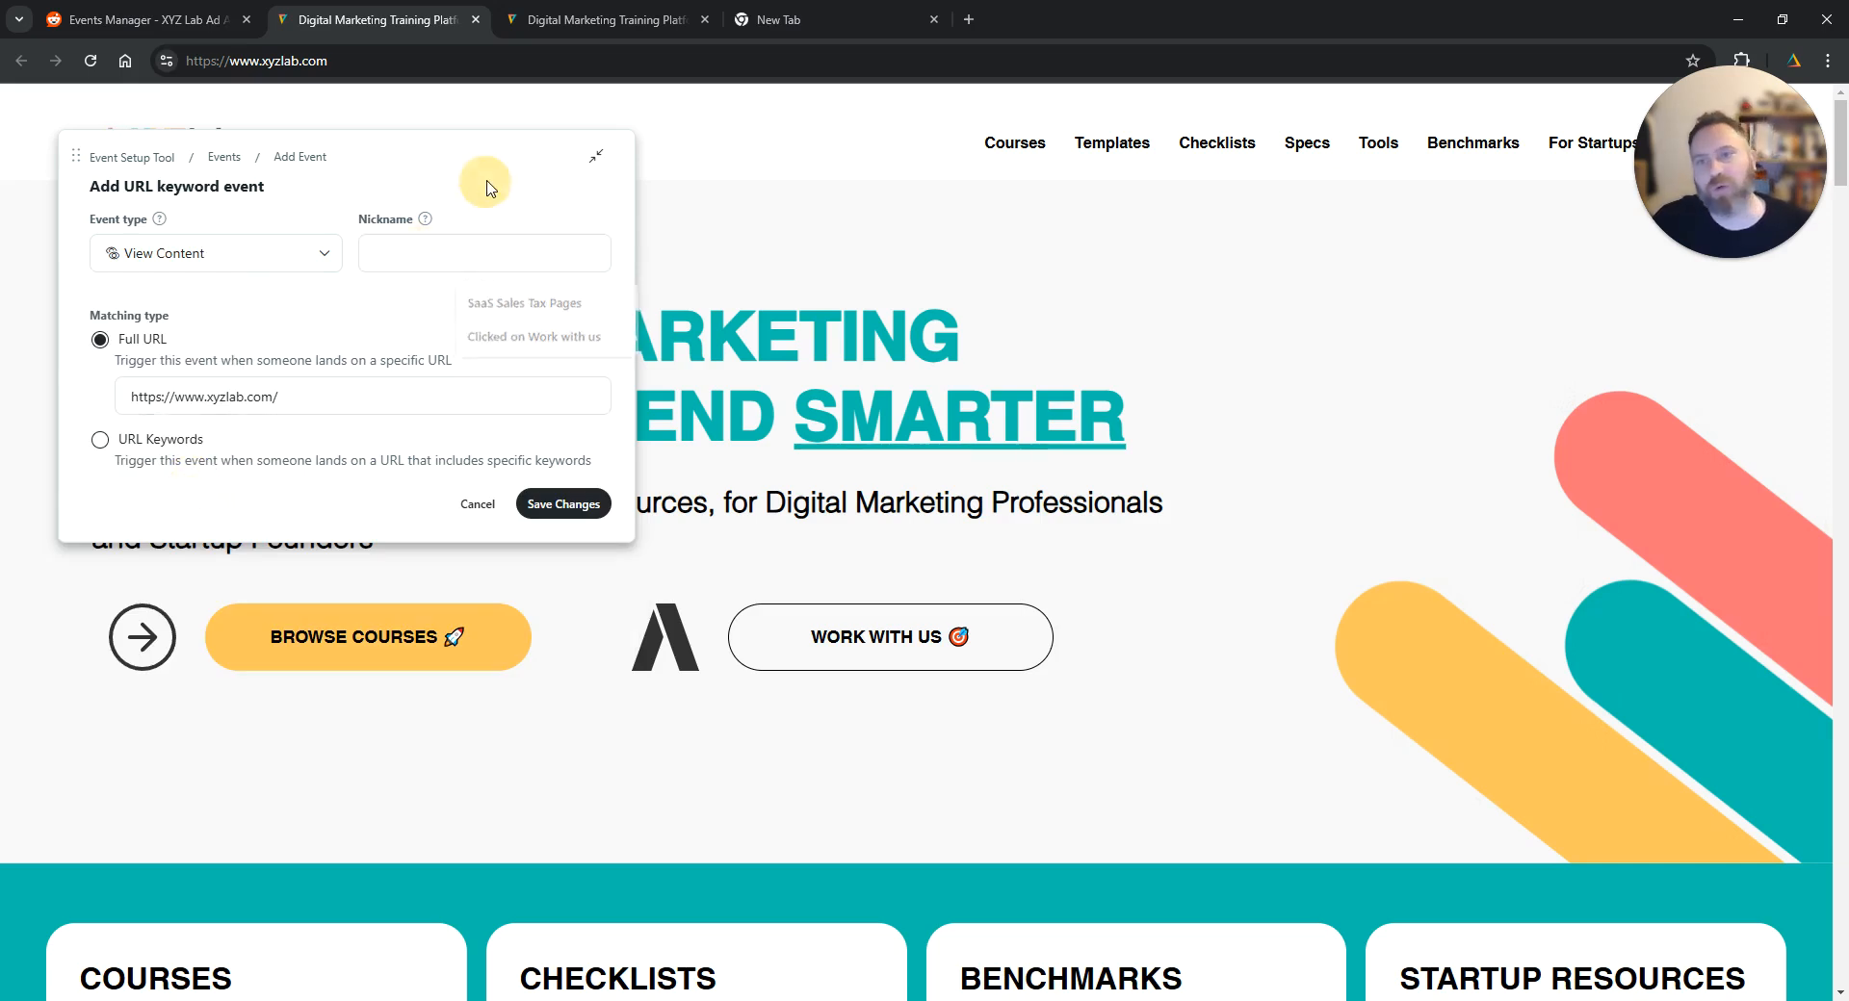
left_click(440, 245)
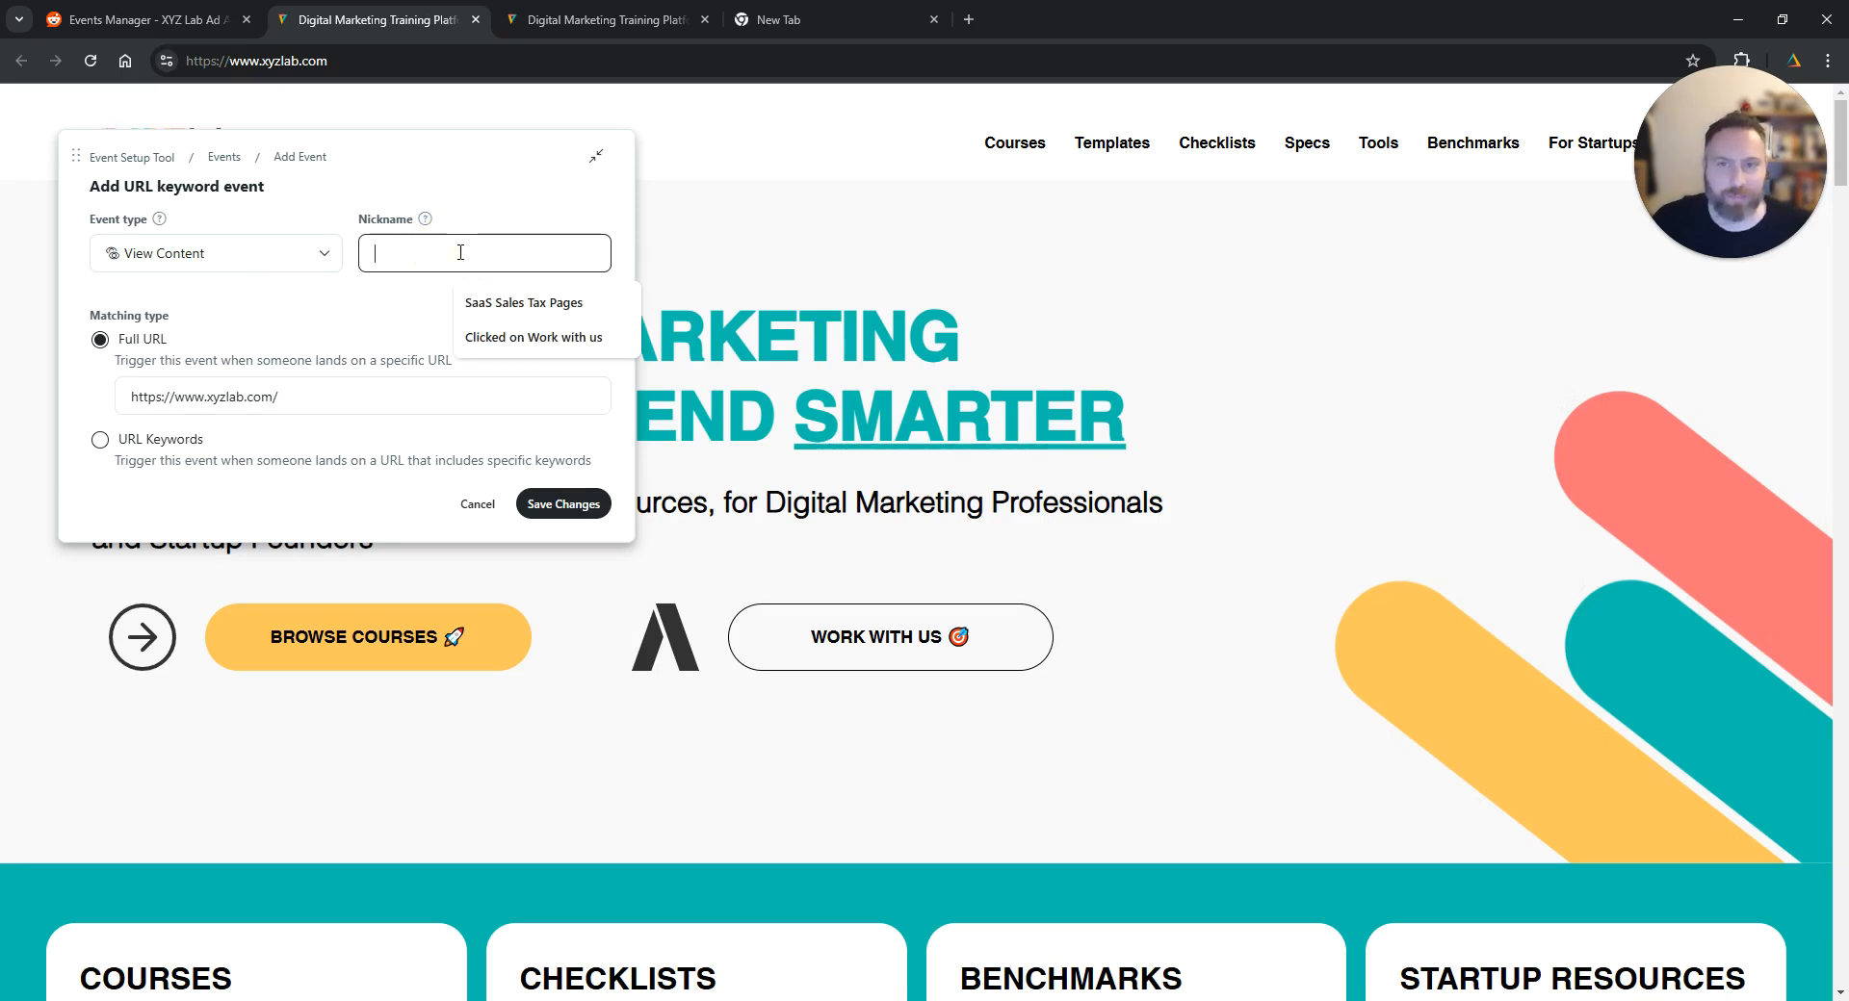
type("Visit")
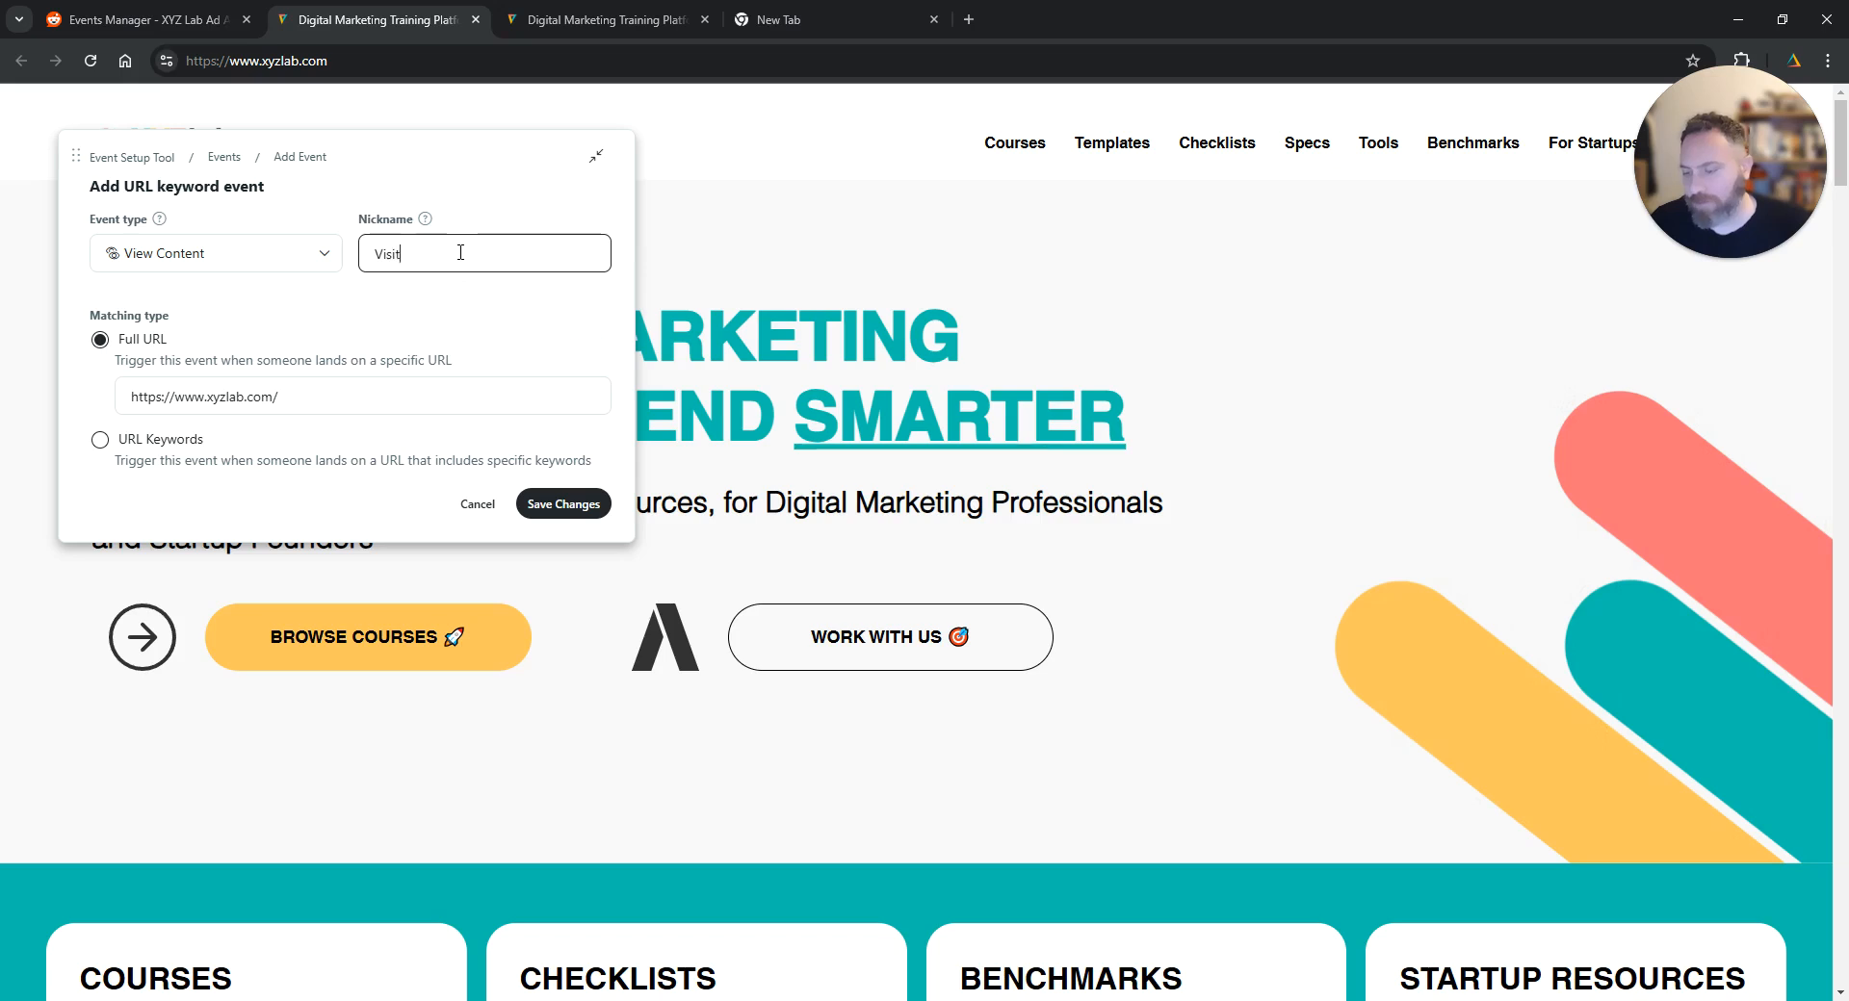
type("ed my Contact Page")
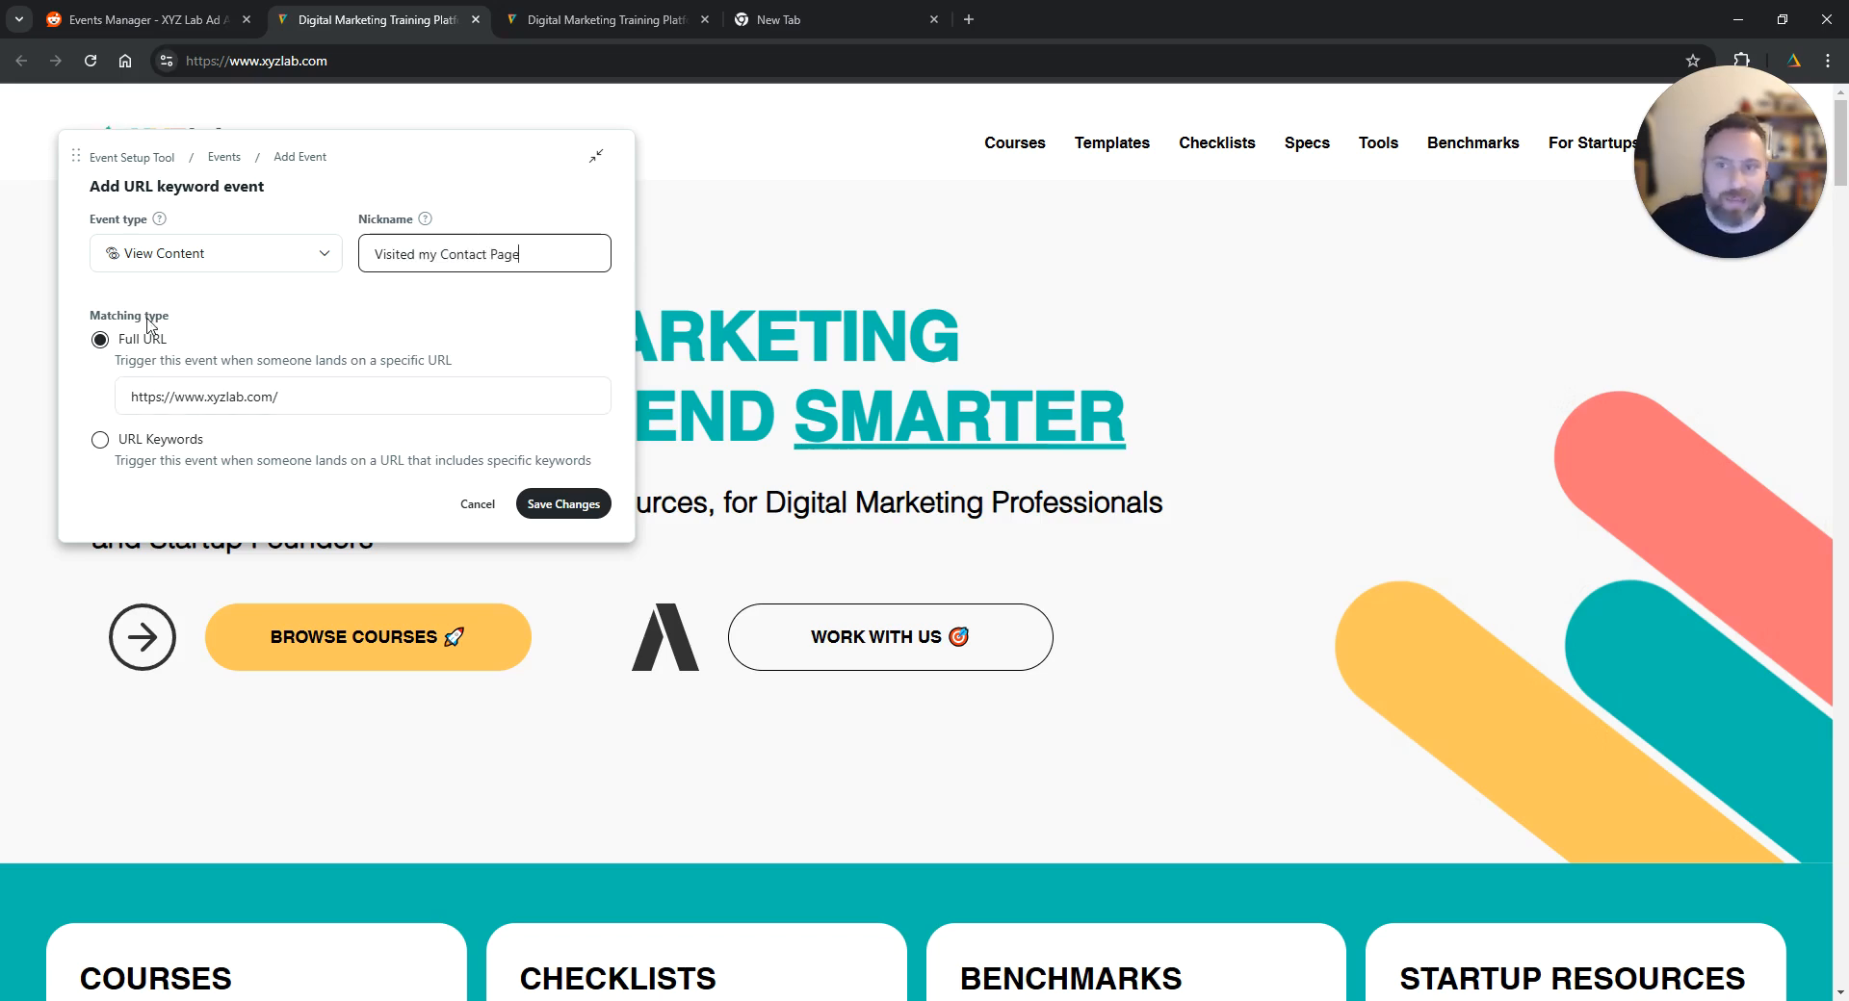
Switch the event's matching type to URL Keywords and try to add the keyword "contact".
left_click(100, 441)
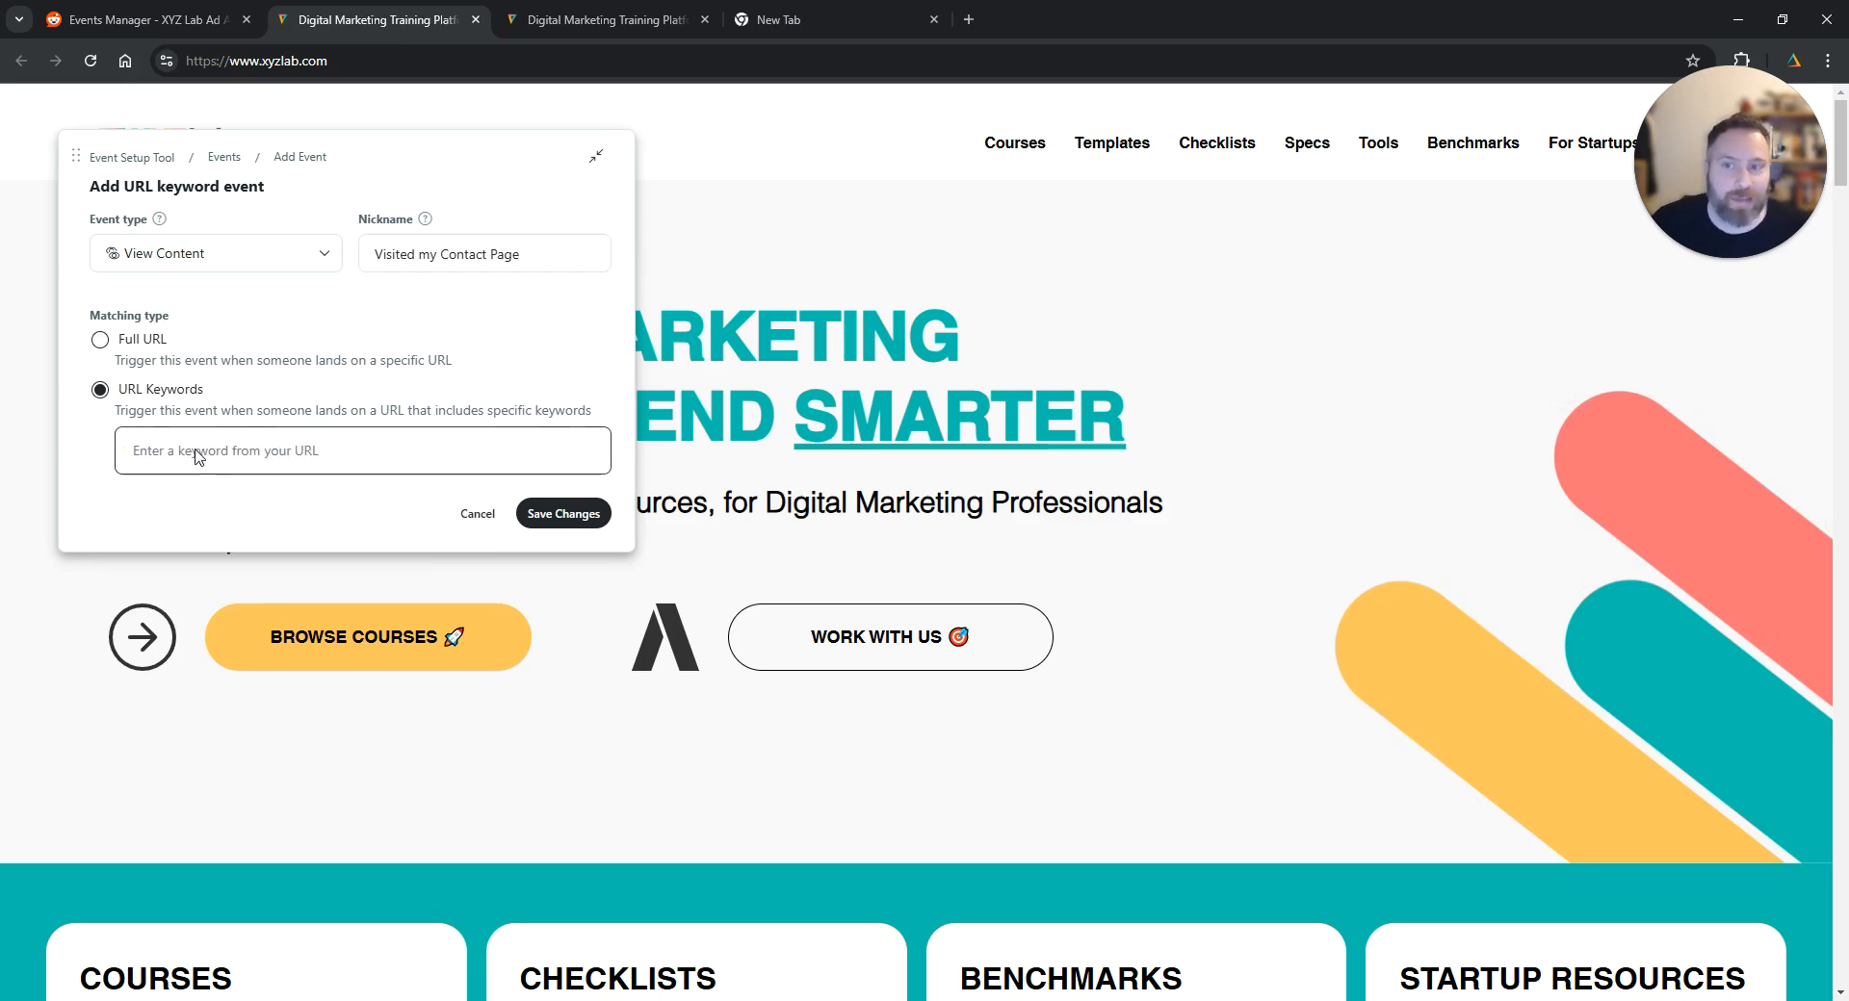
left_click(199, 455)
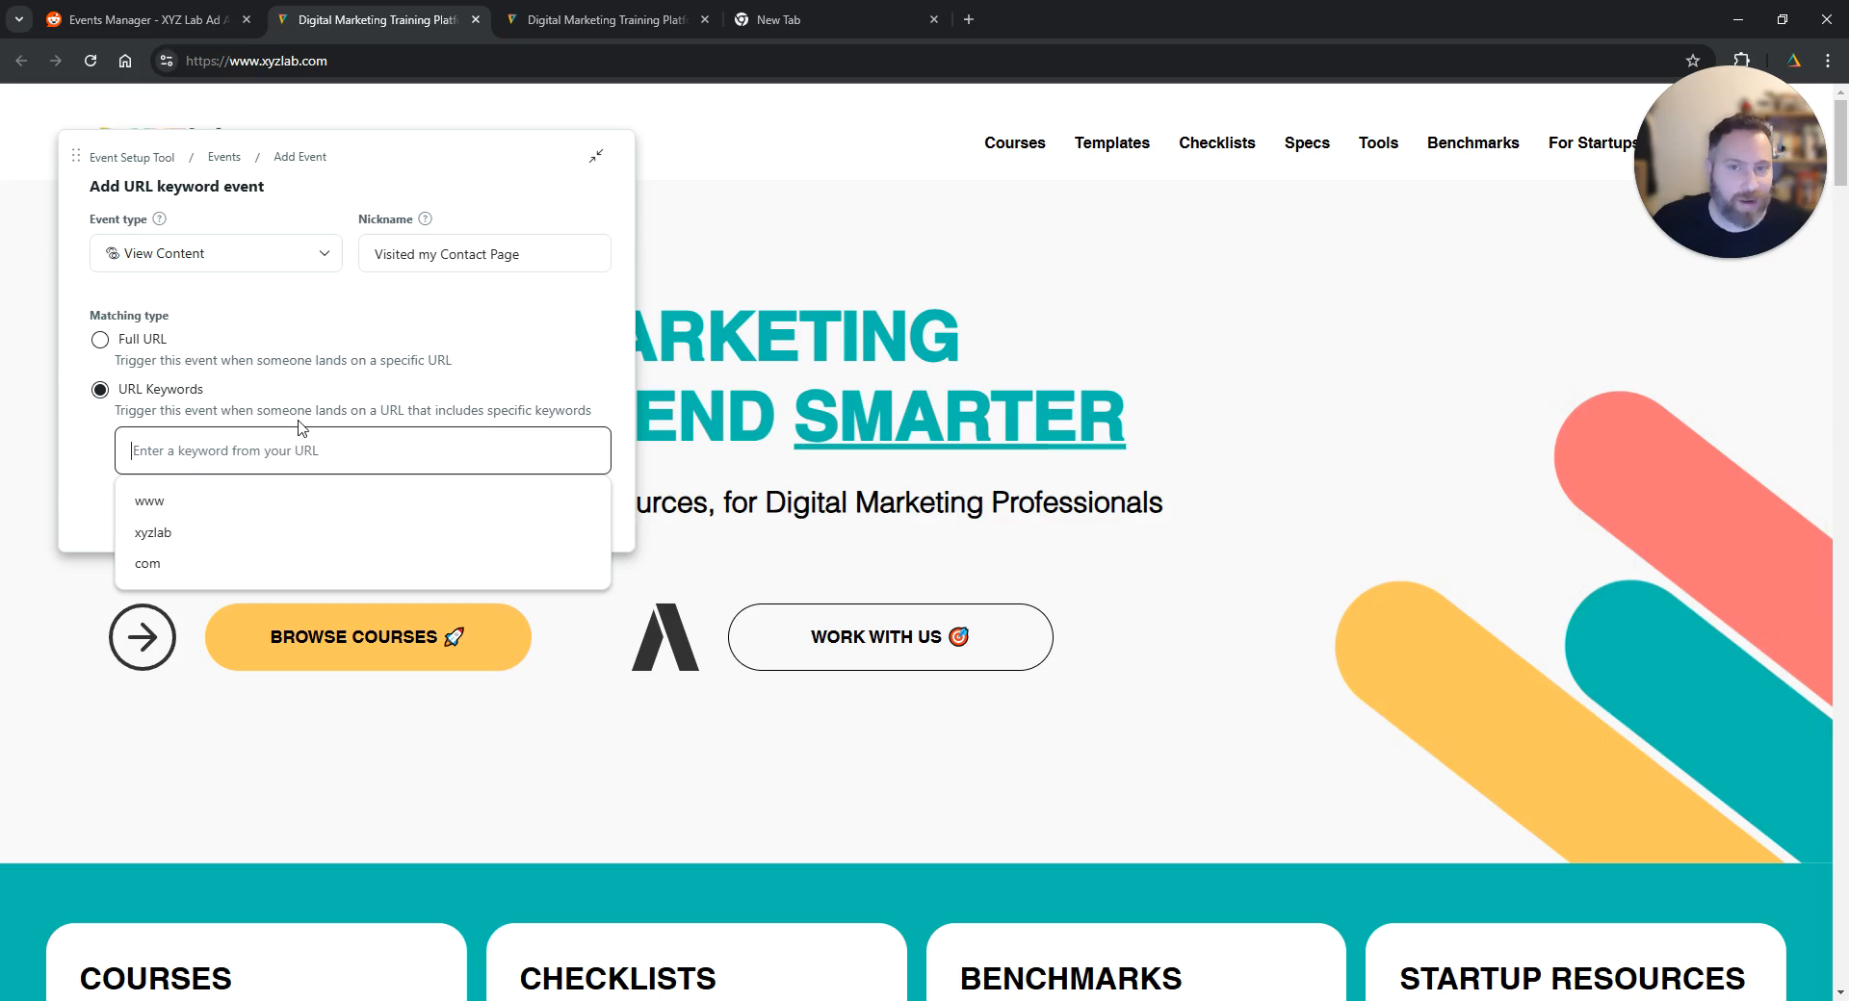
type("contact")
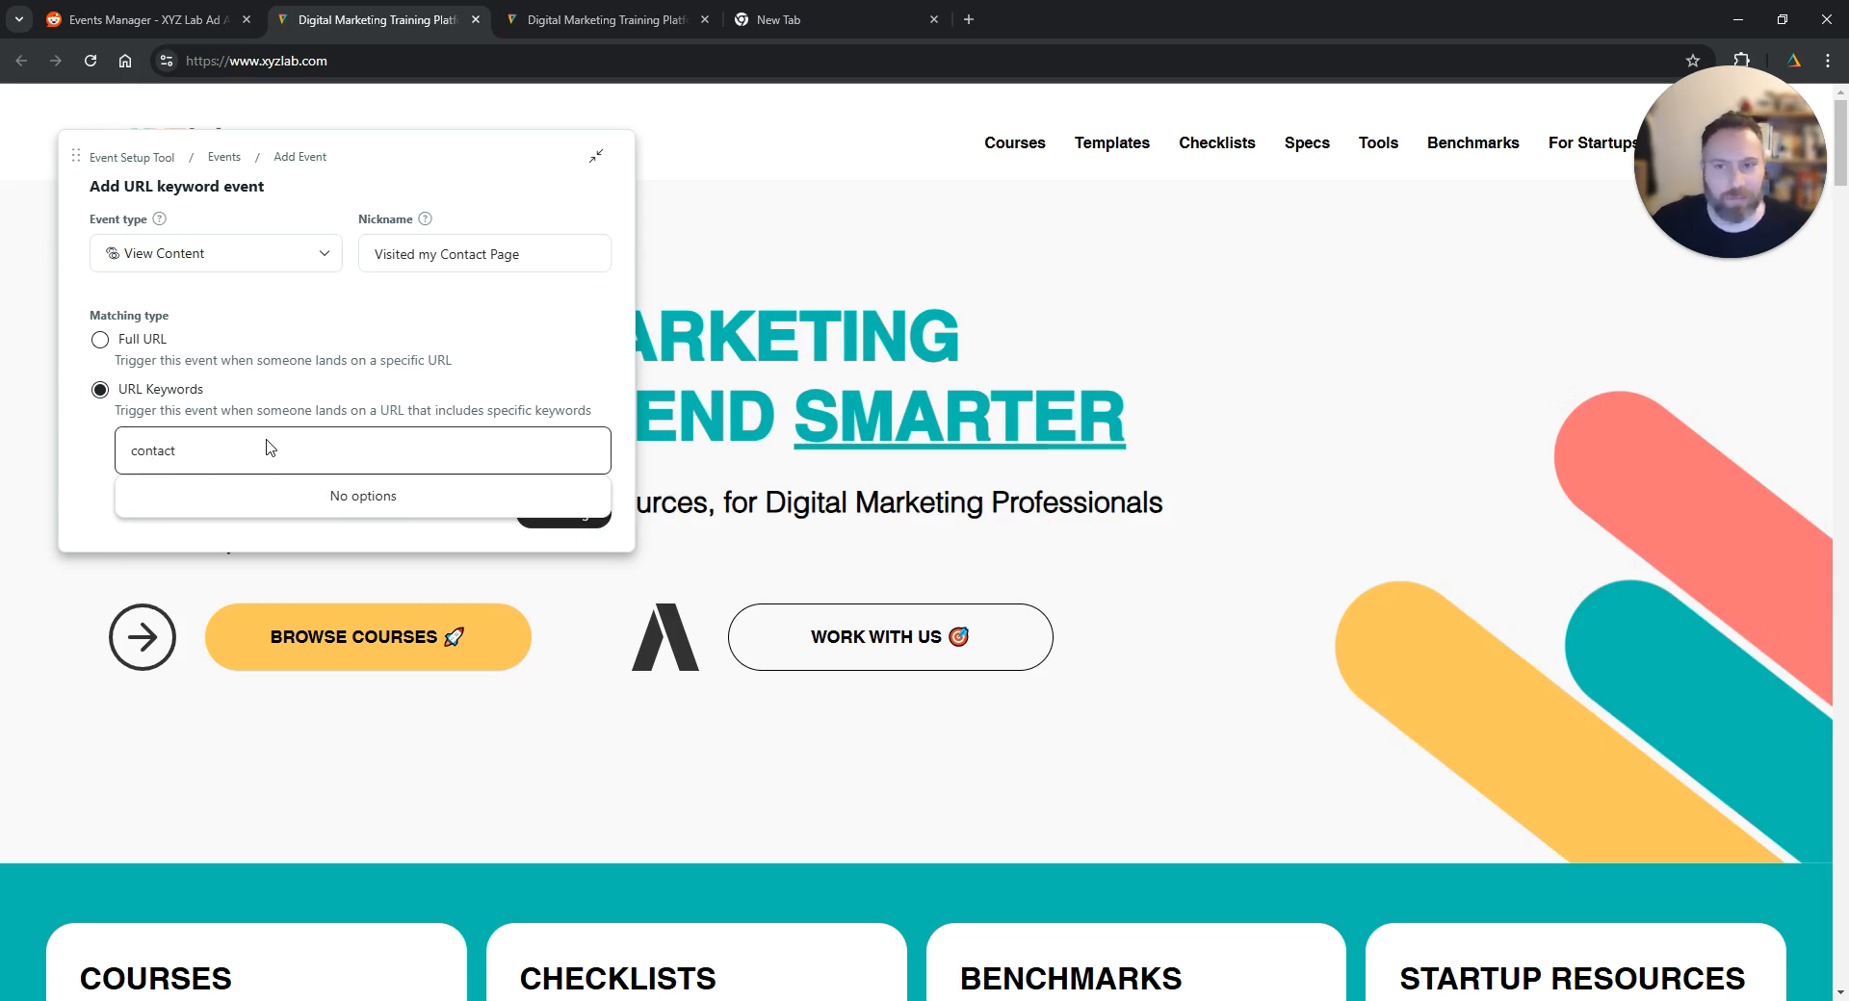
left_click(269, 449)
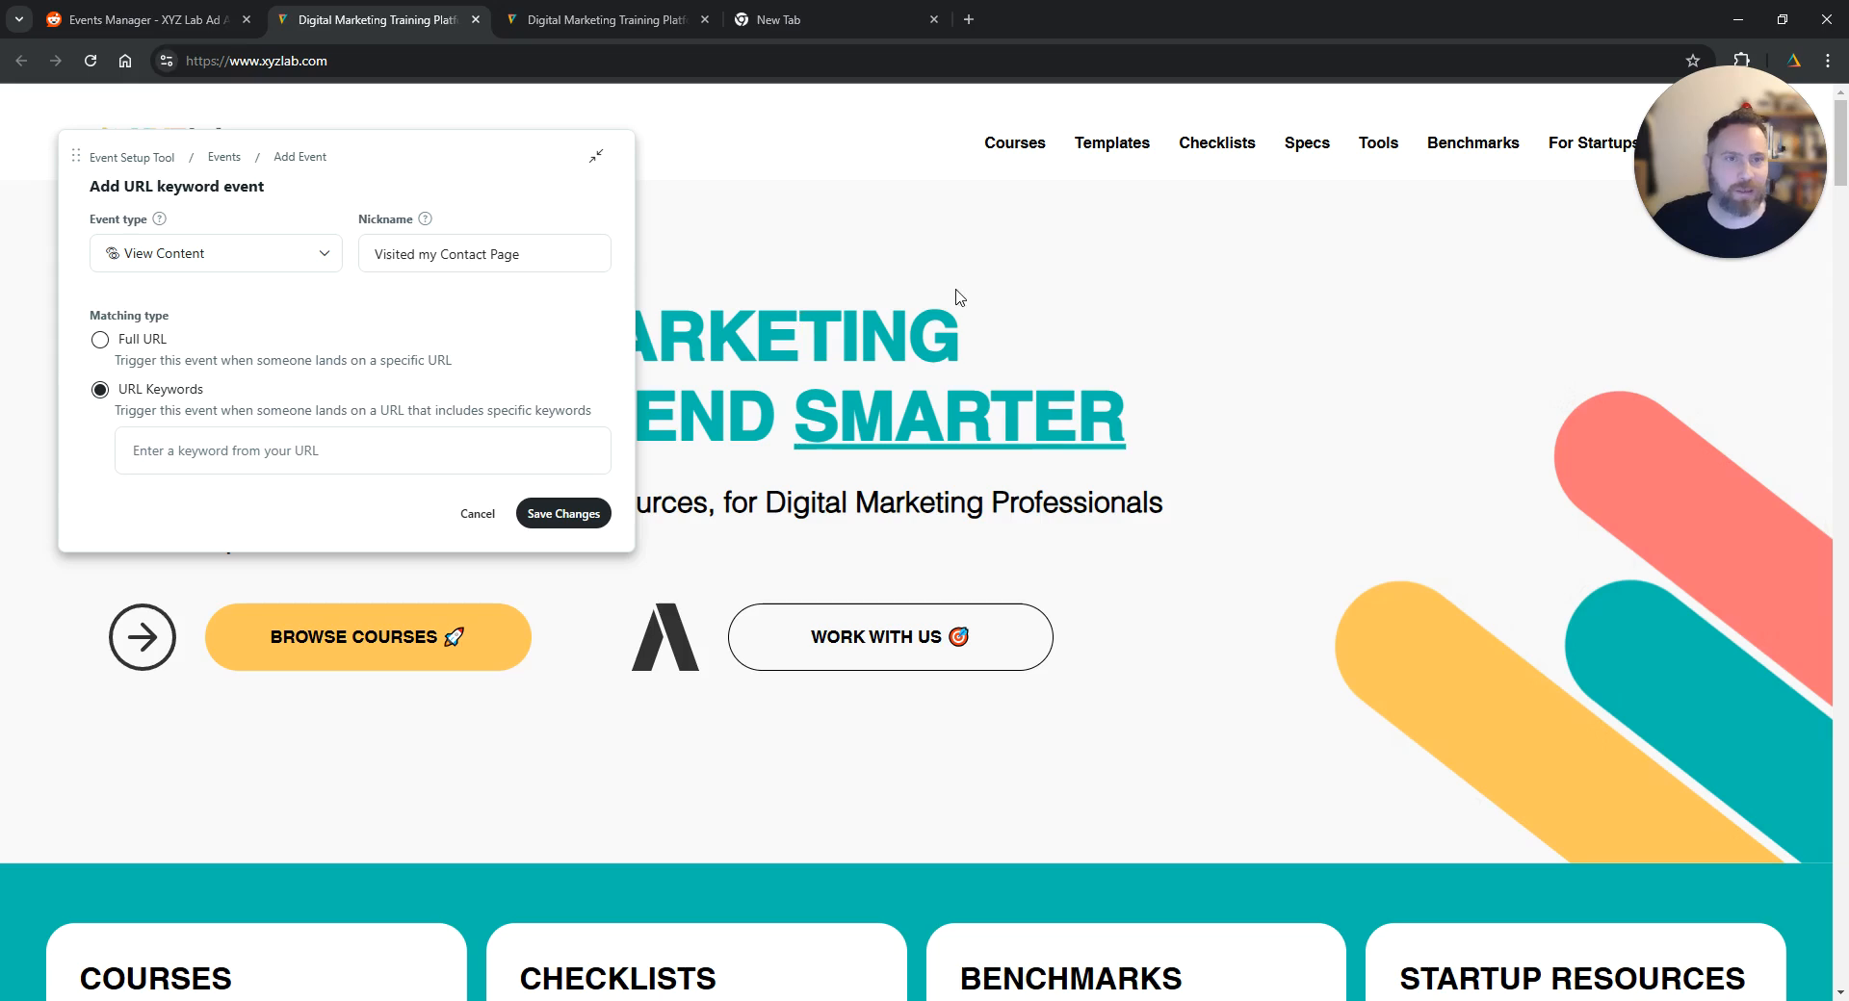
Go to the website's Contact page and try again to add "contact" as the event's URL keyword.
left_click(1698, 143)
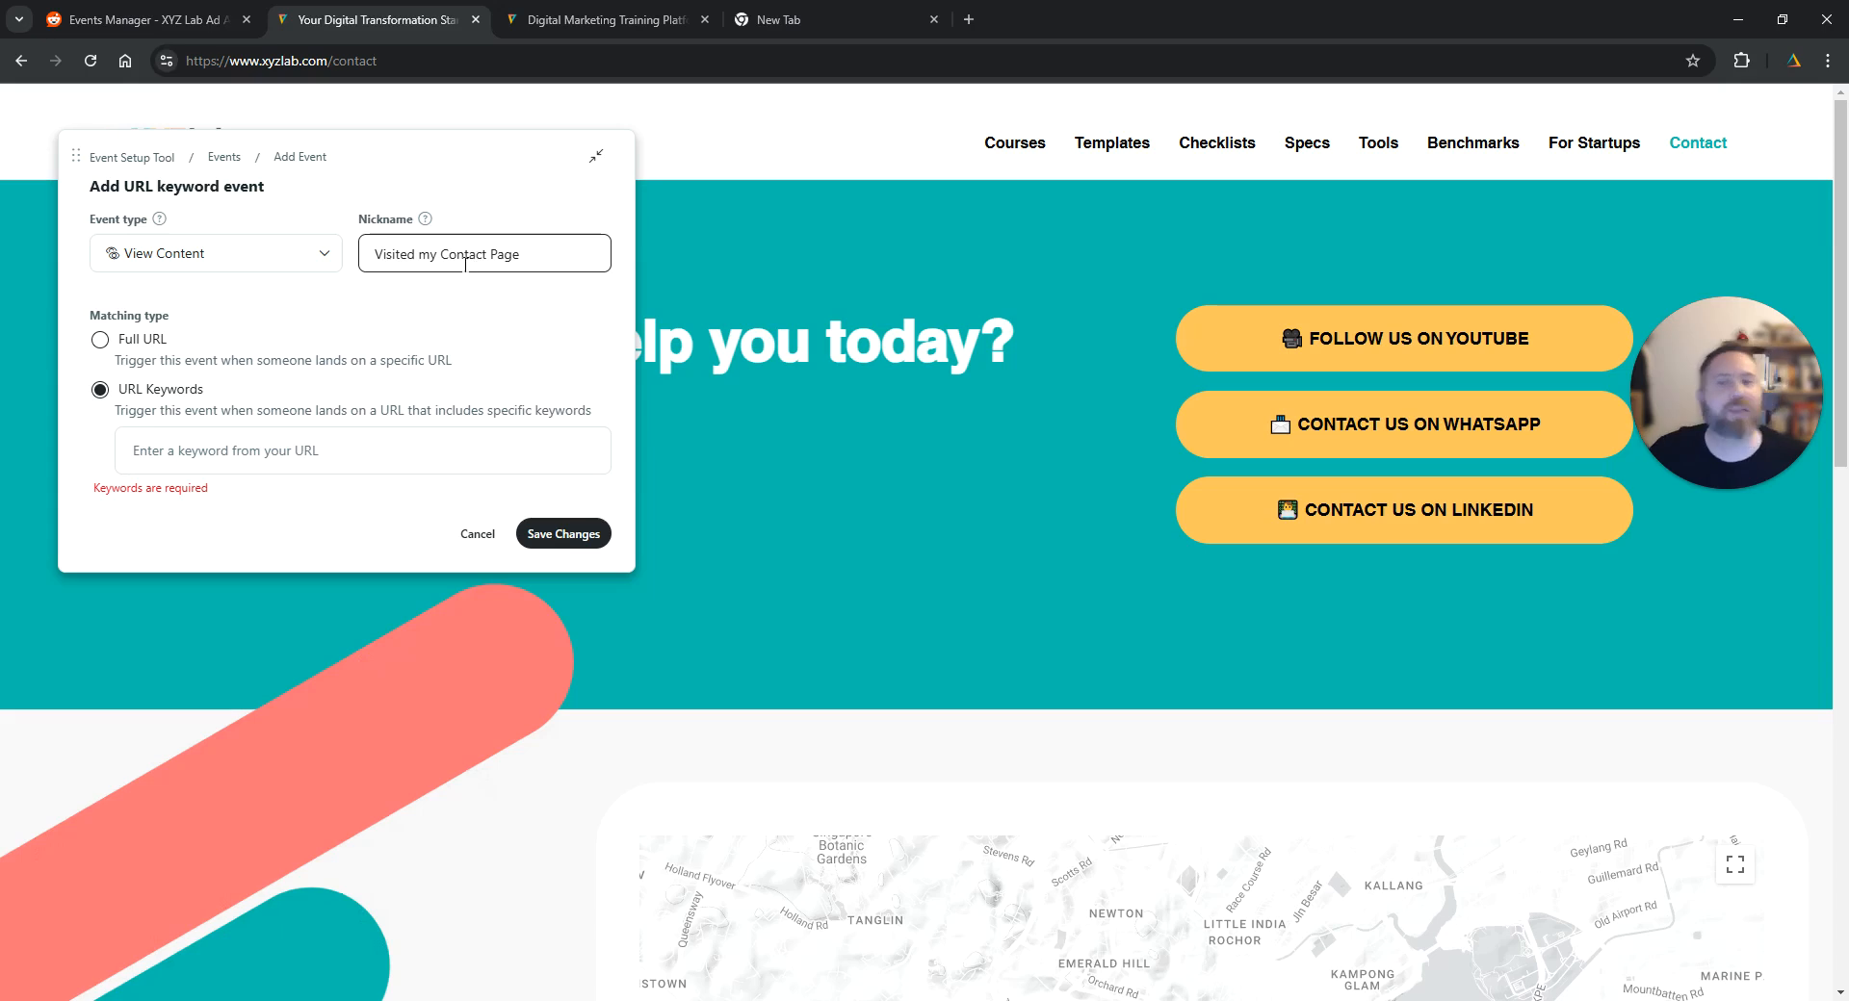
left_click(255, 451)
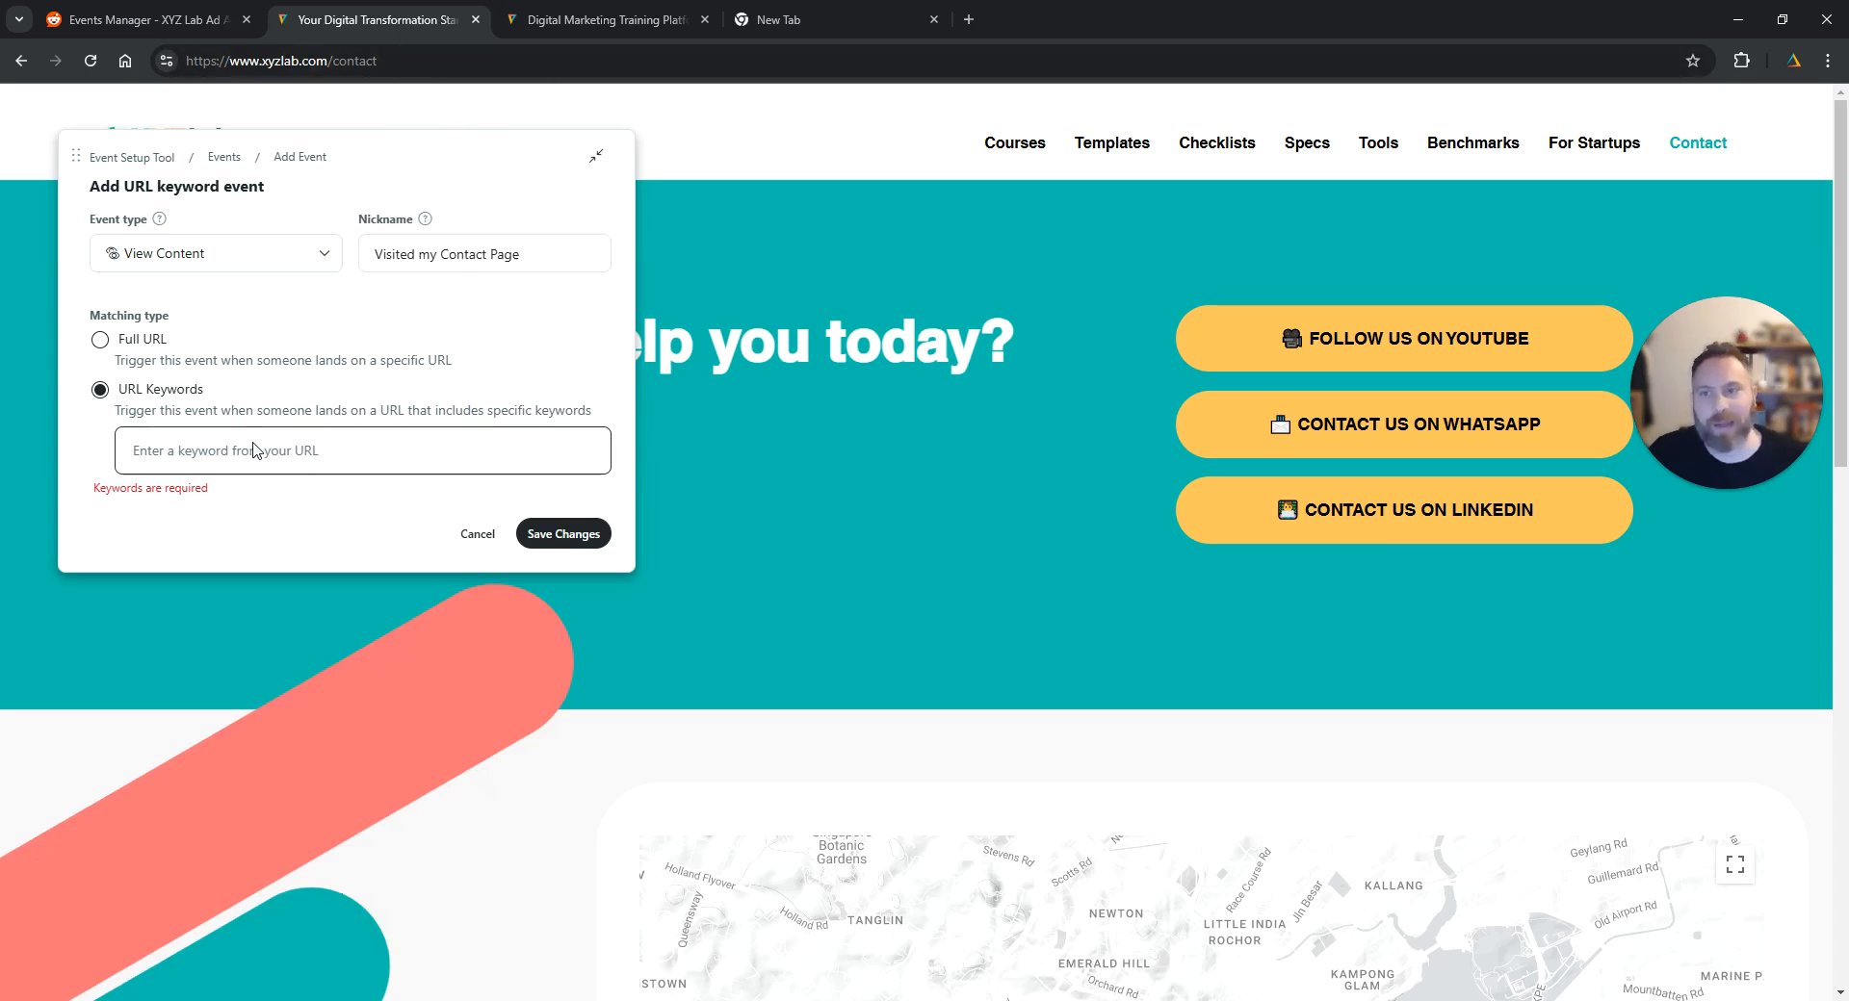
type("conat")
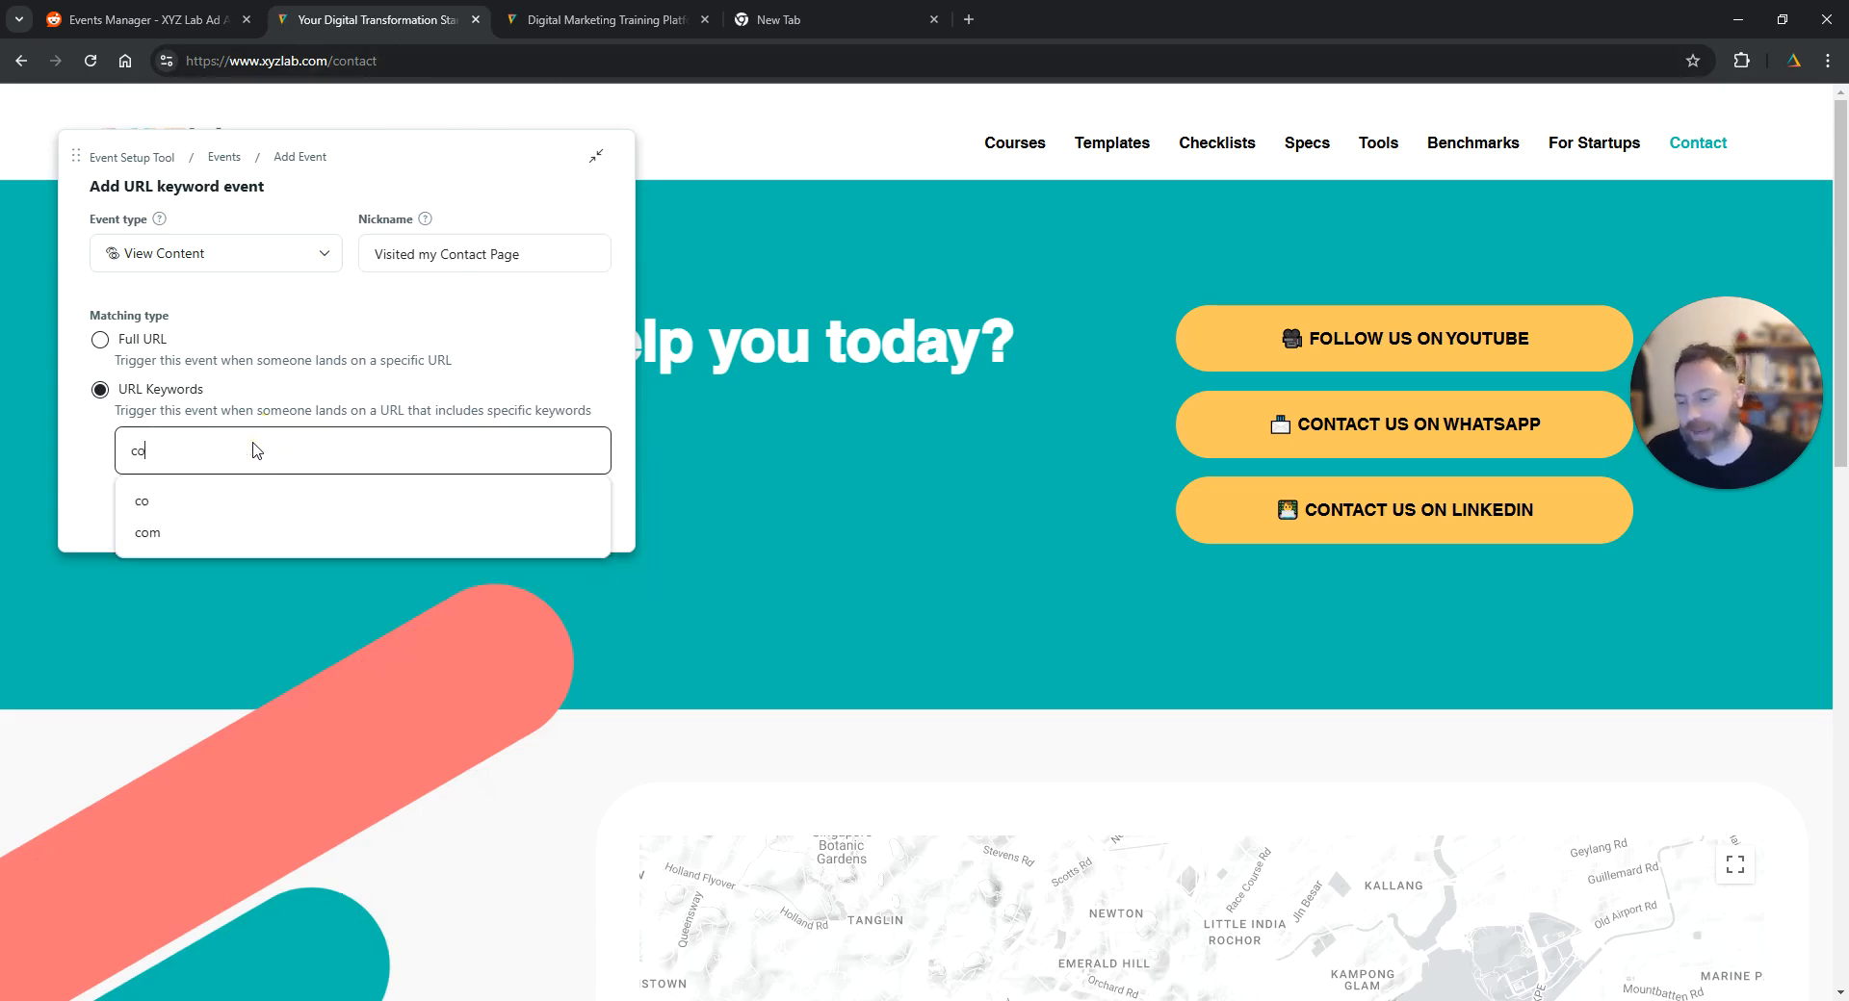
key("BackSpace")
key("BackSpace")
type("tact")
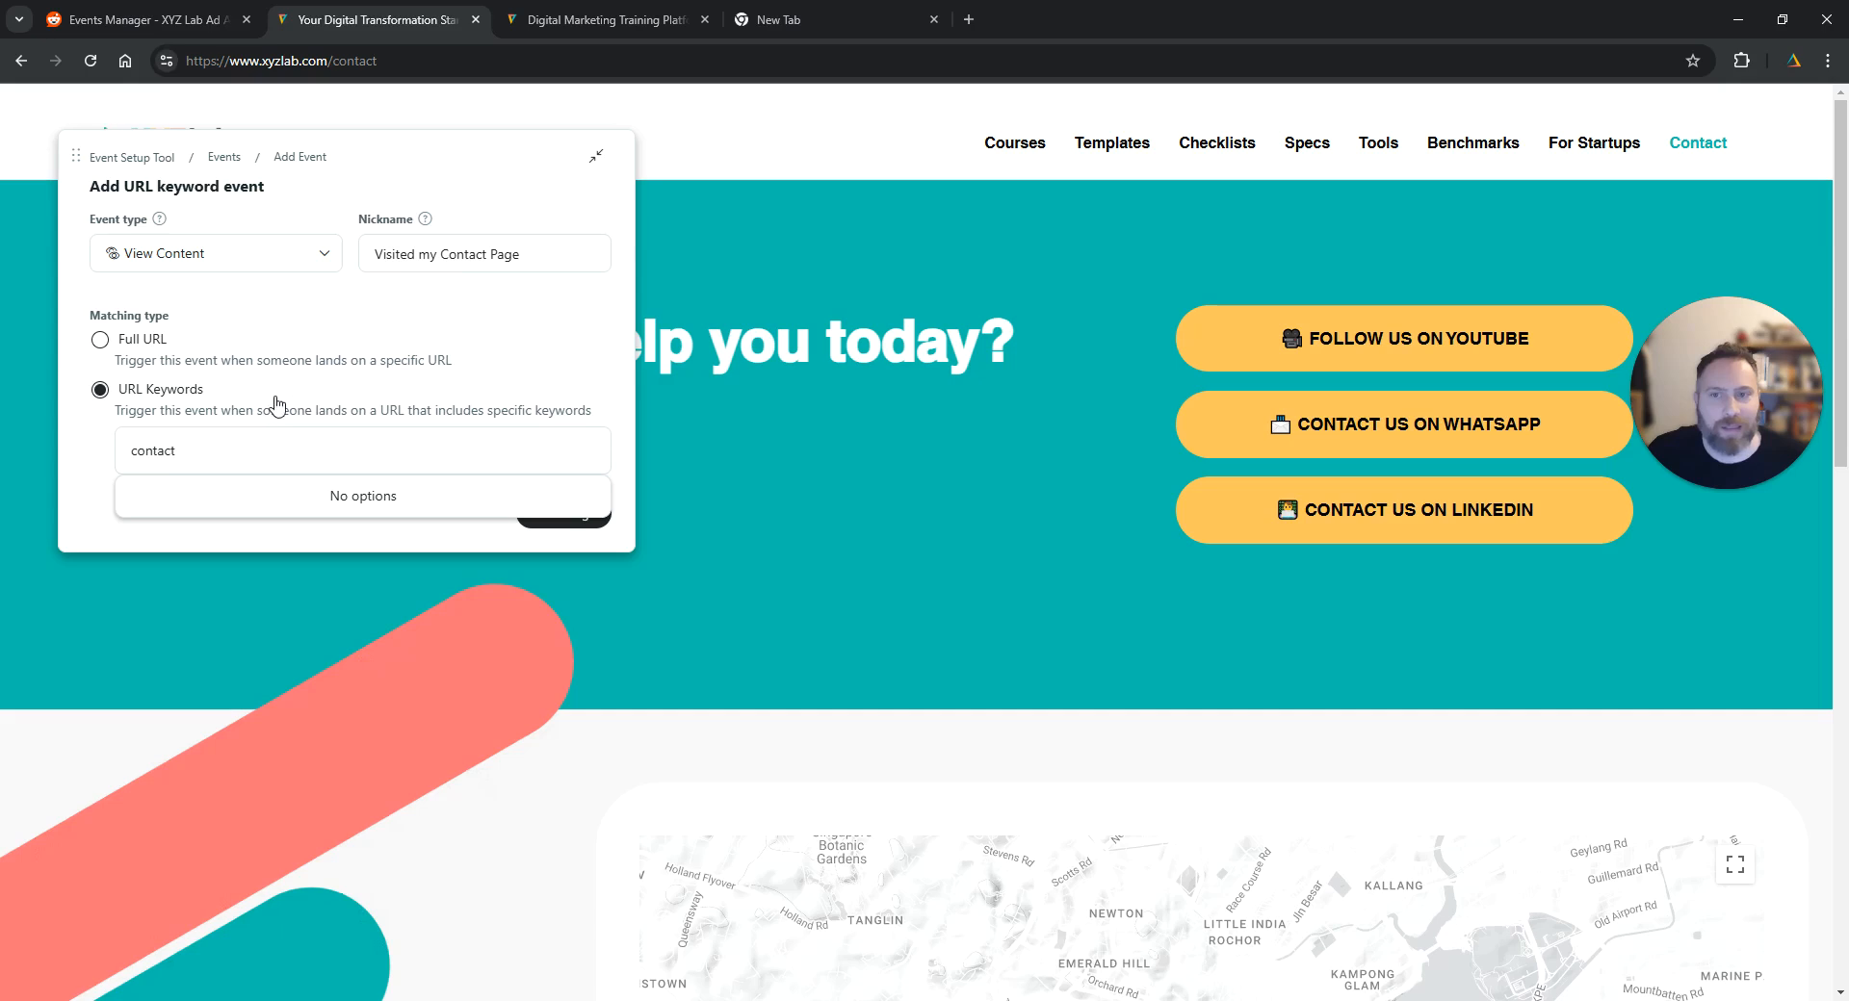
left_click(134, 452)
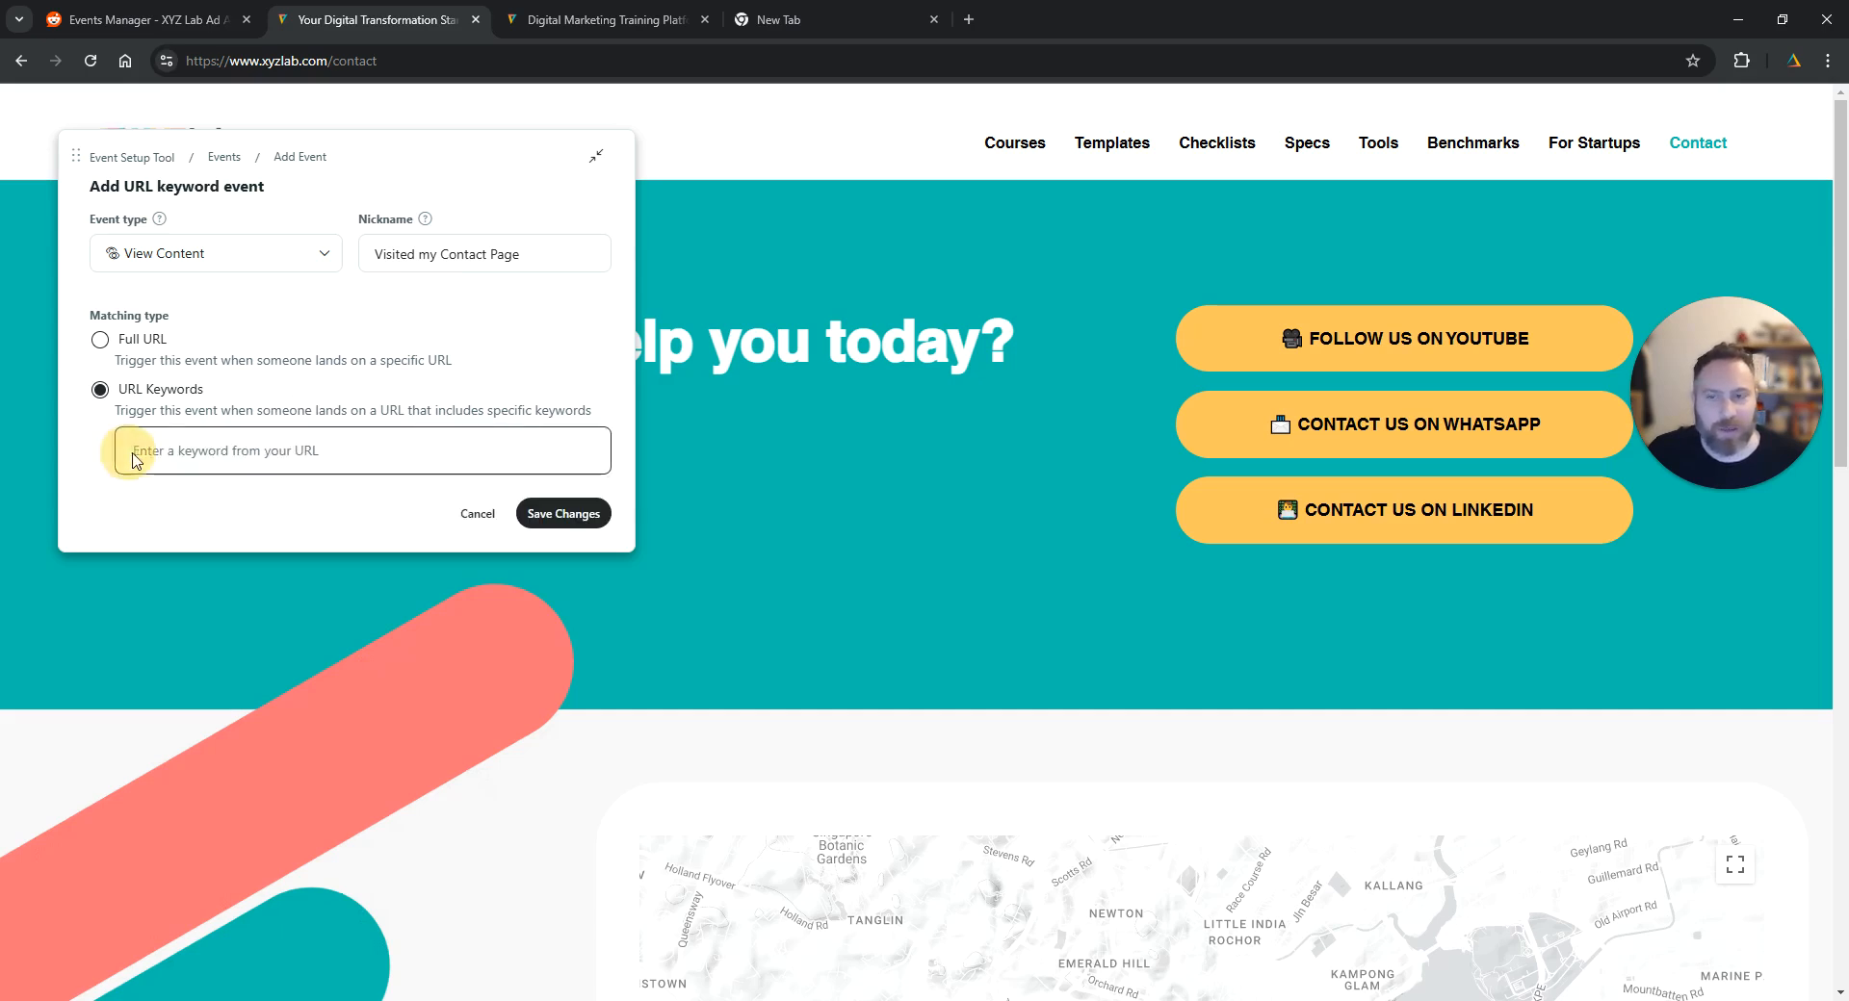
left_click(214, 447)
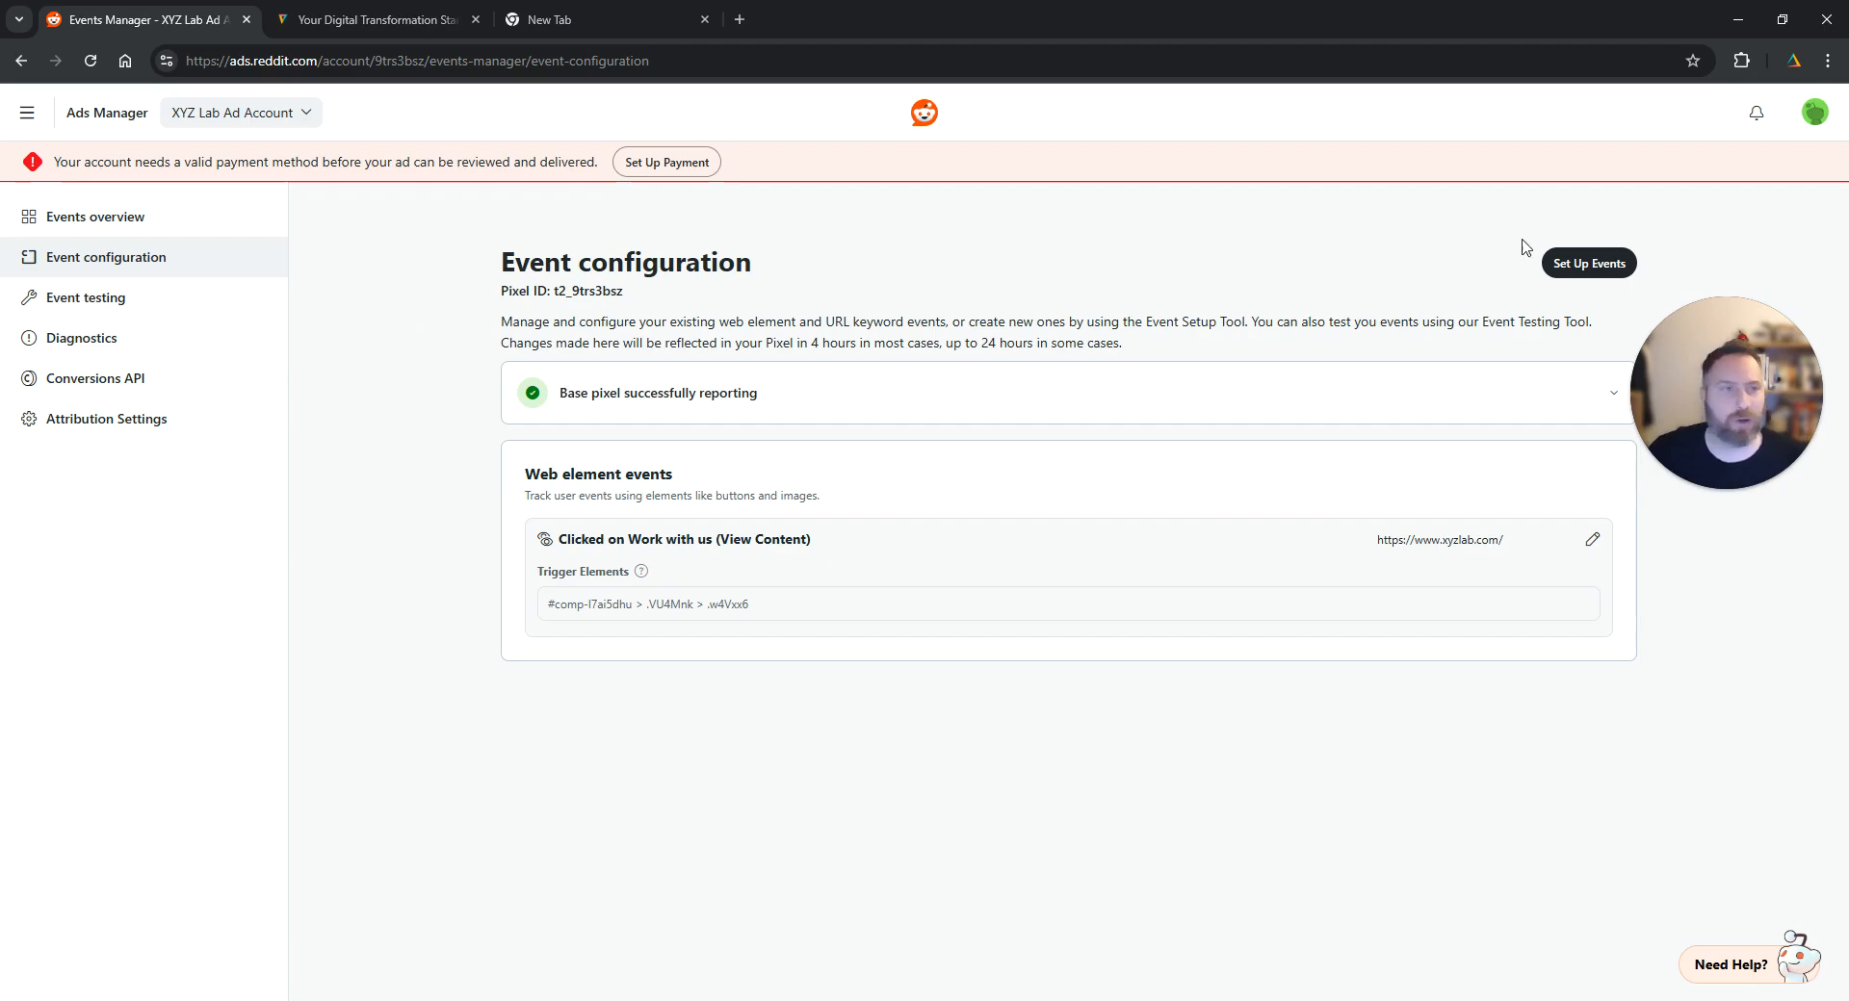
left_click(1580, 263)
left_click(825, 545)
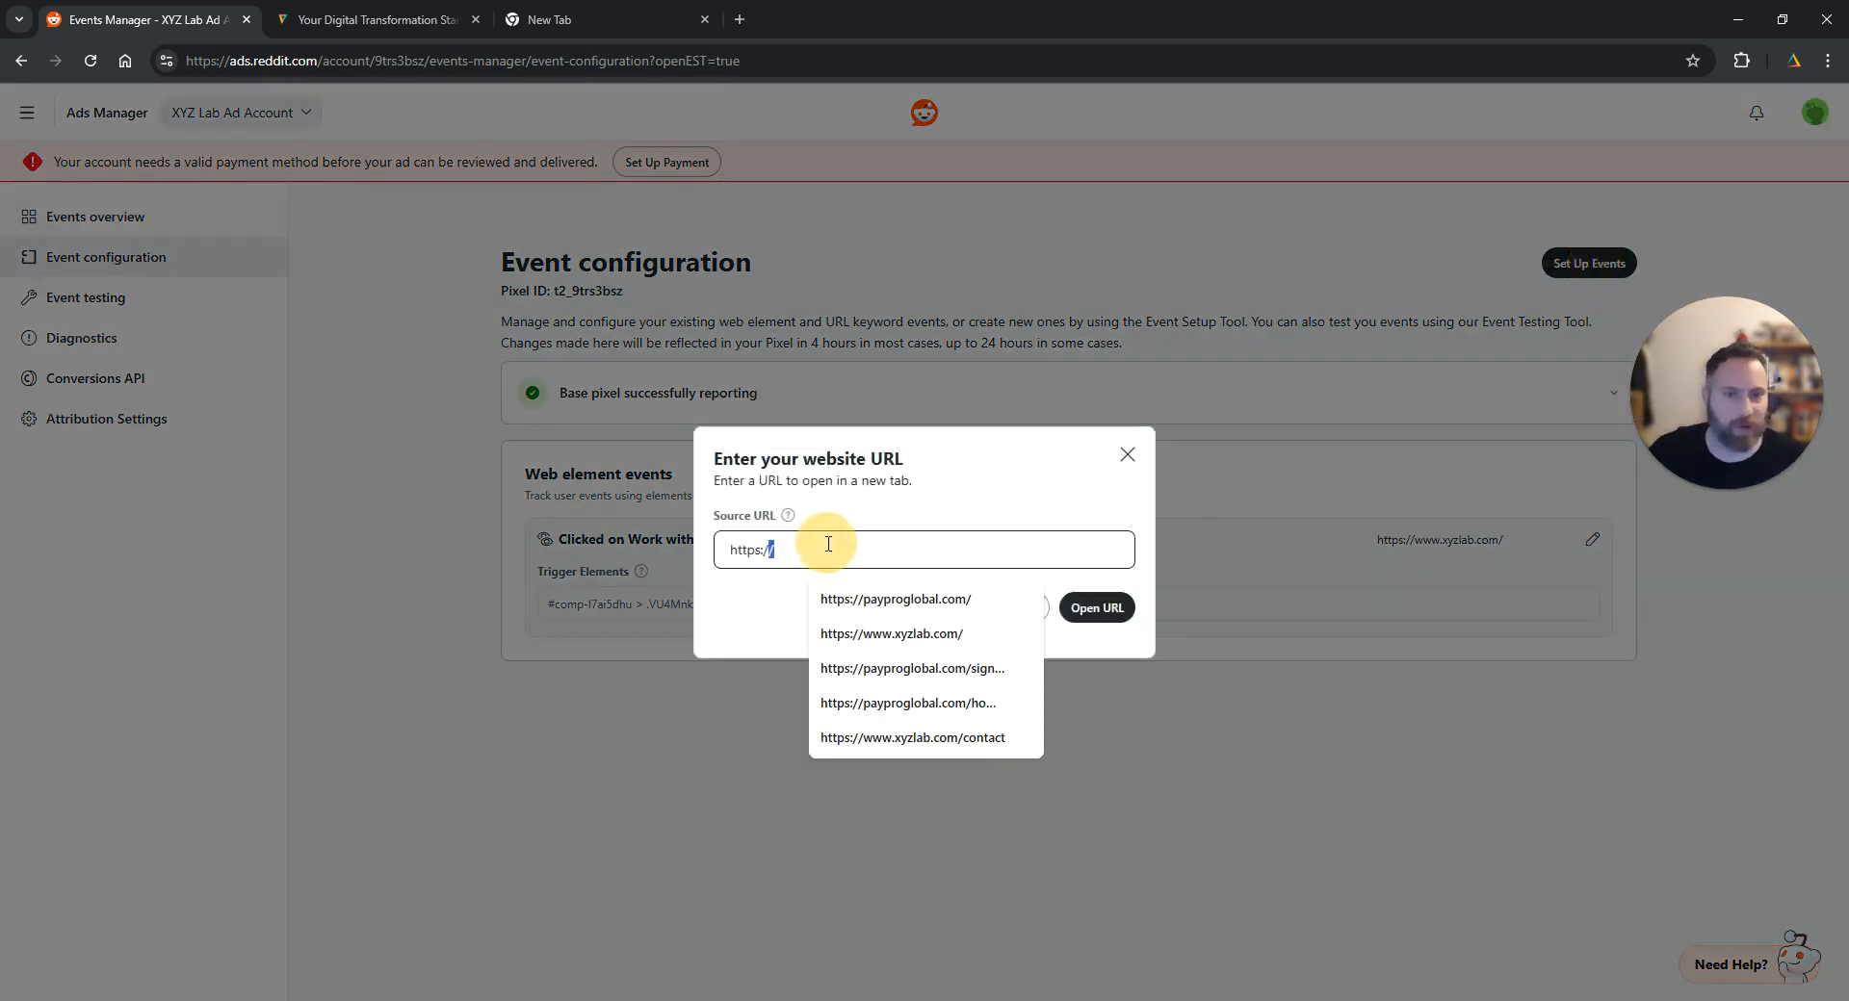
triple_click(828, 543)
left_click(360, 7)
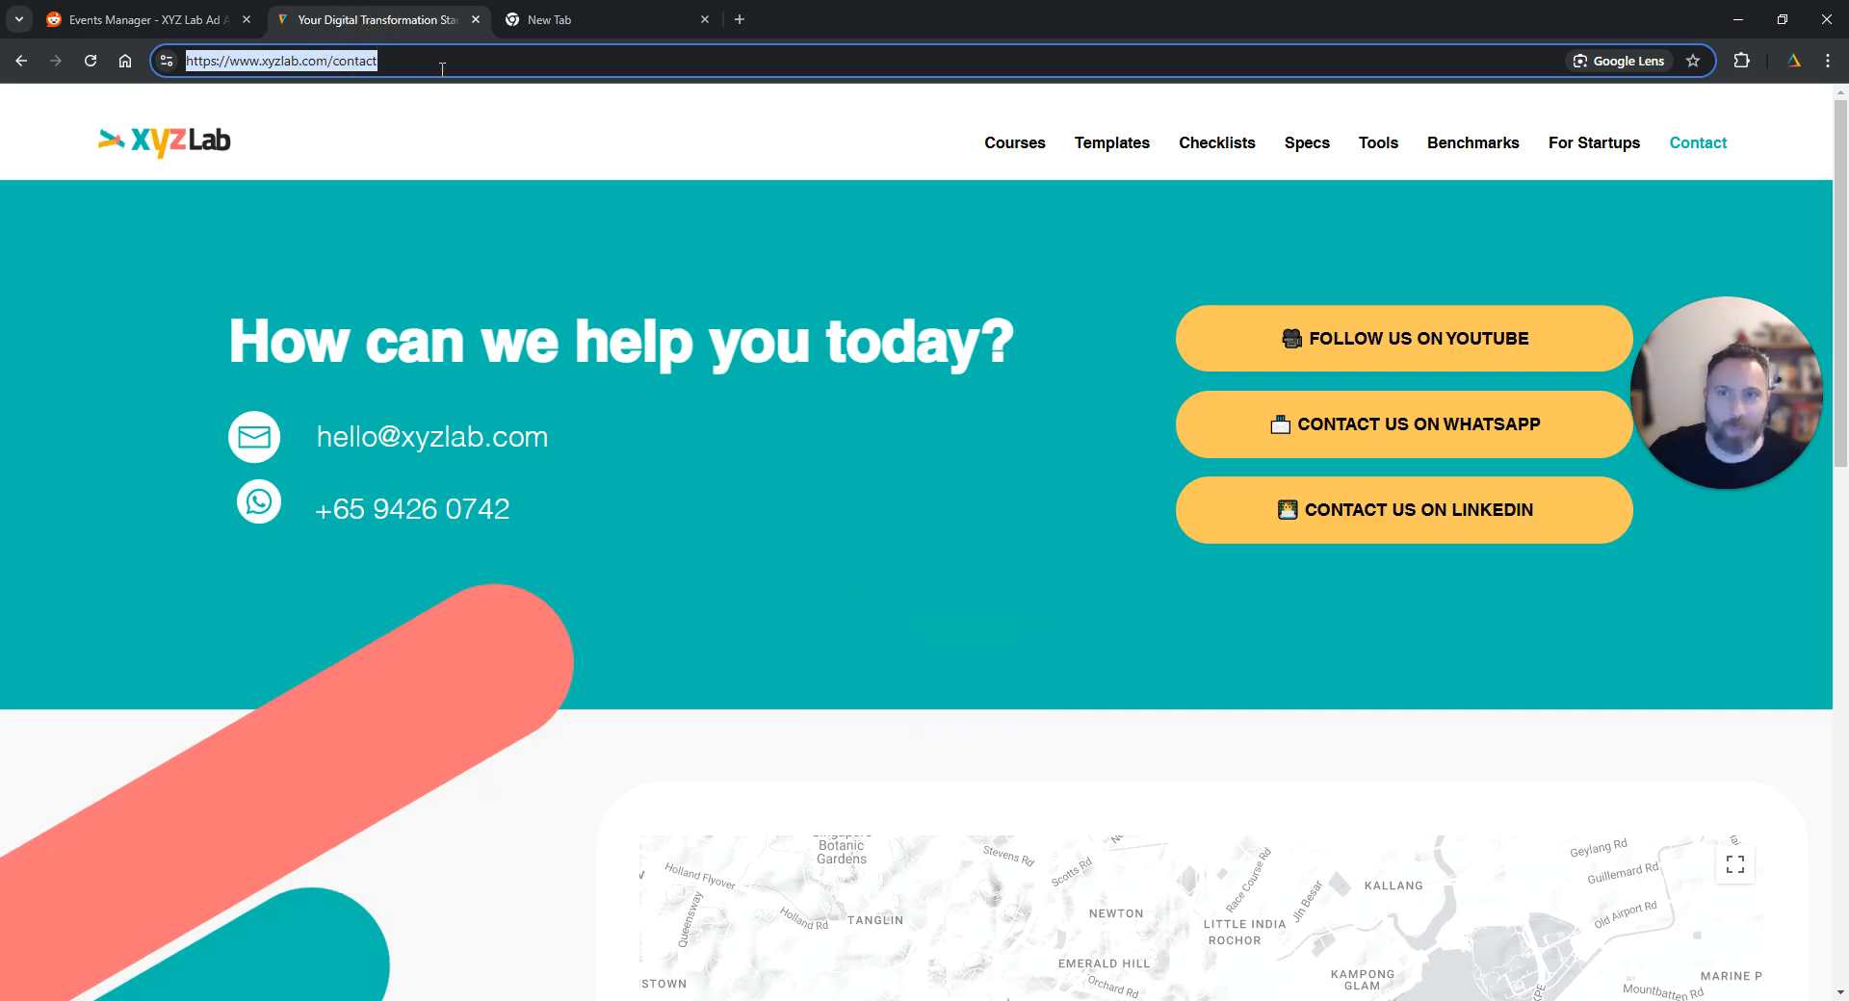
right_click(442, 61)
left_click(503, 246)
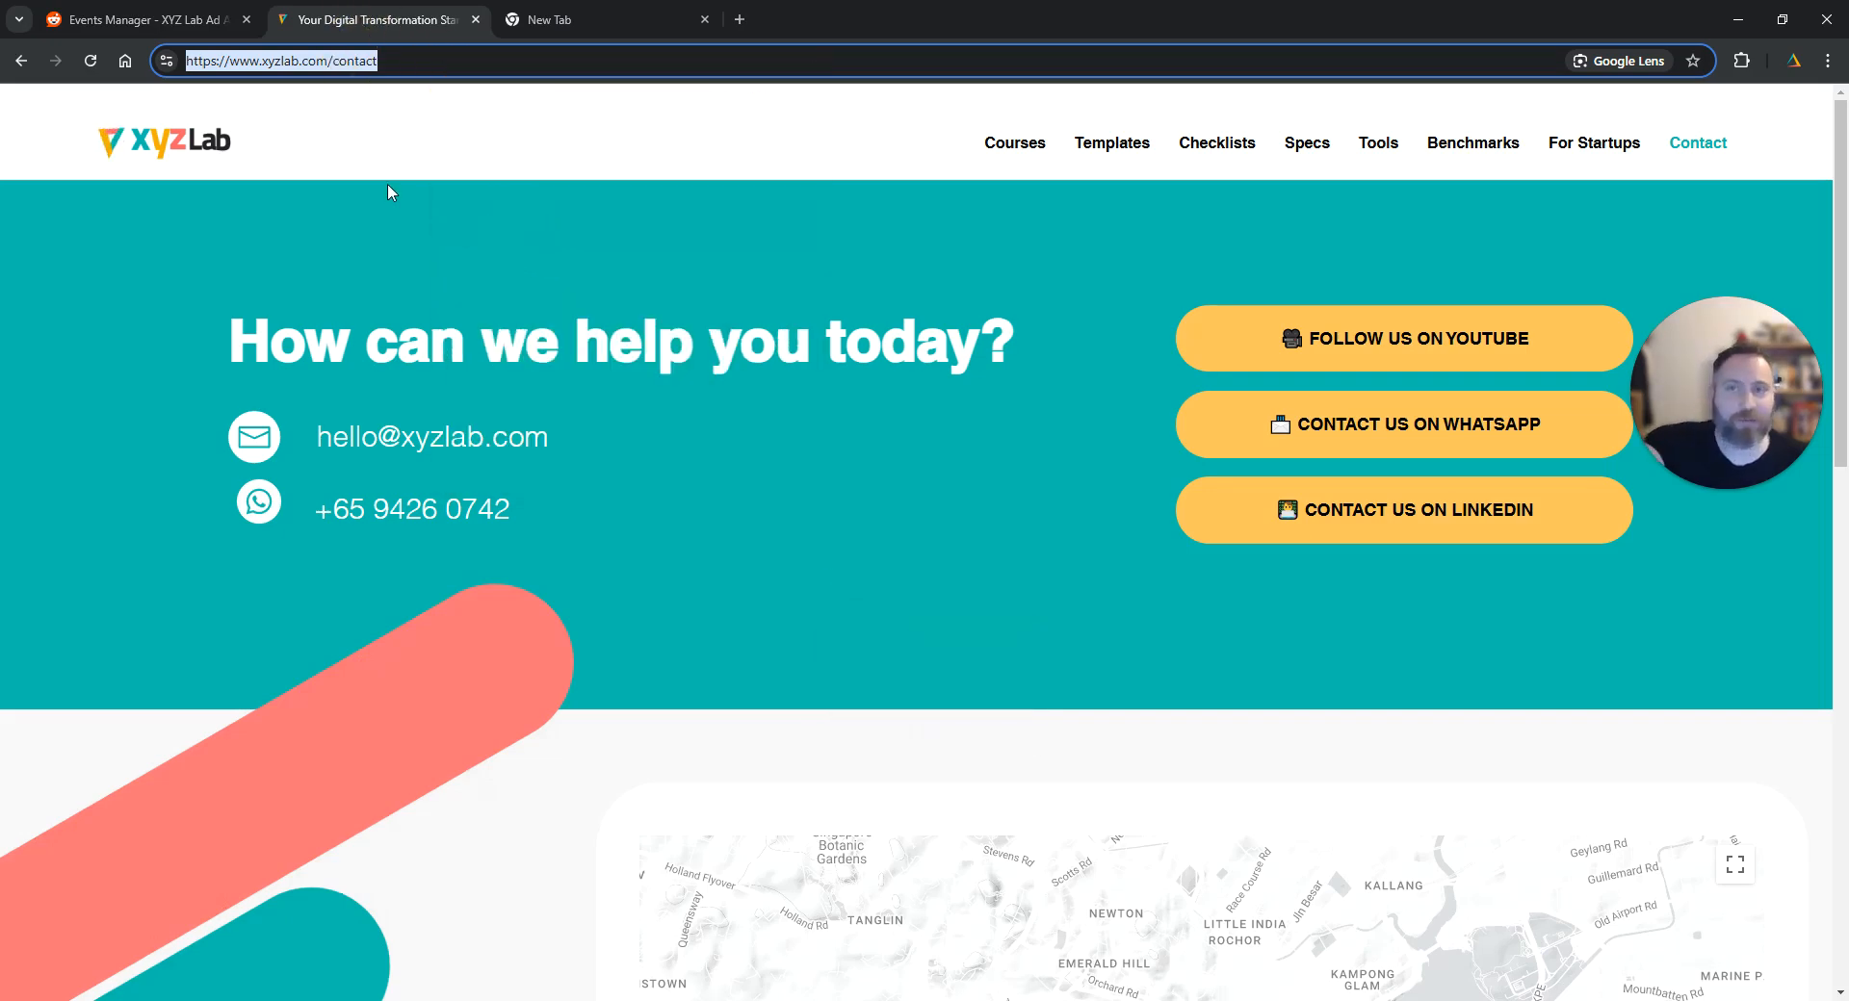
left_click(193, 19)
key("ctrl+v")
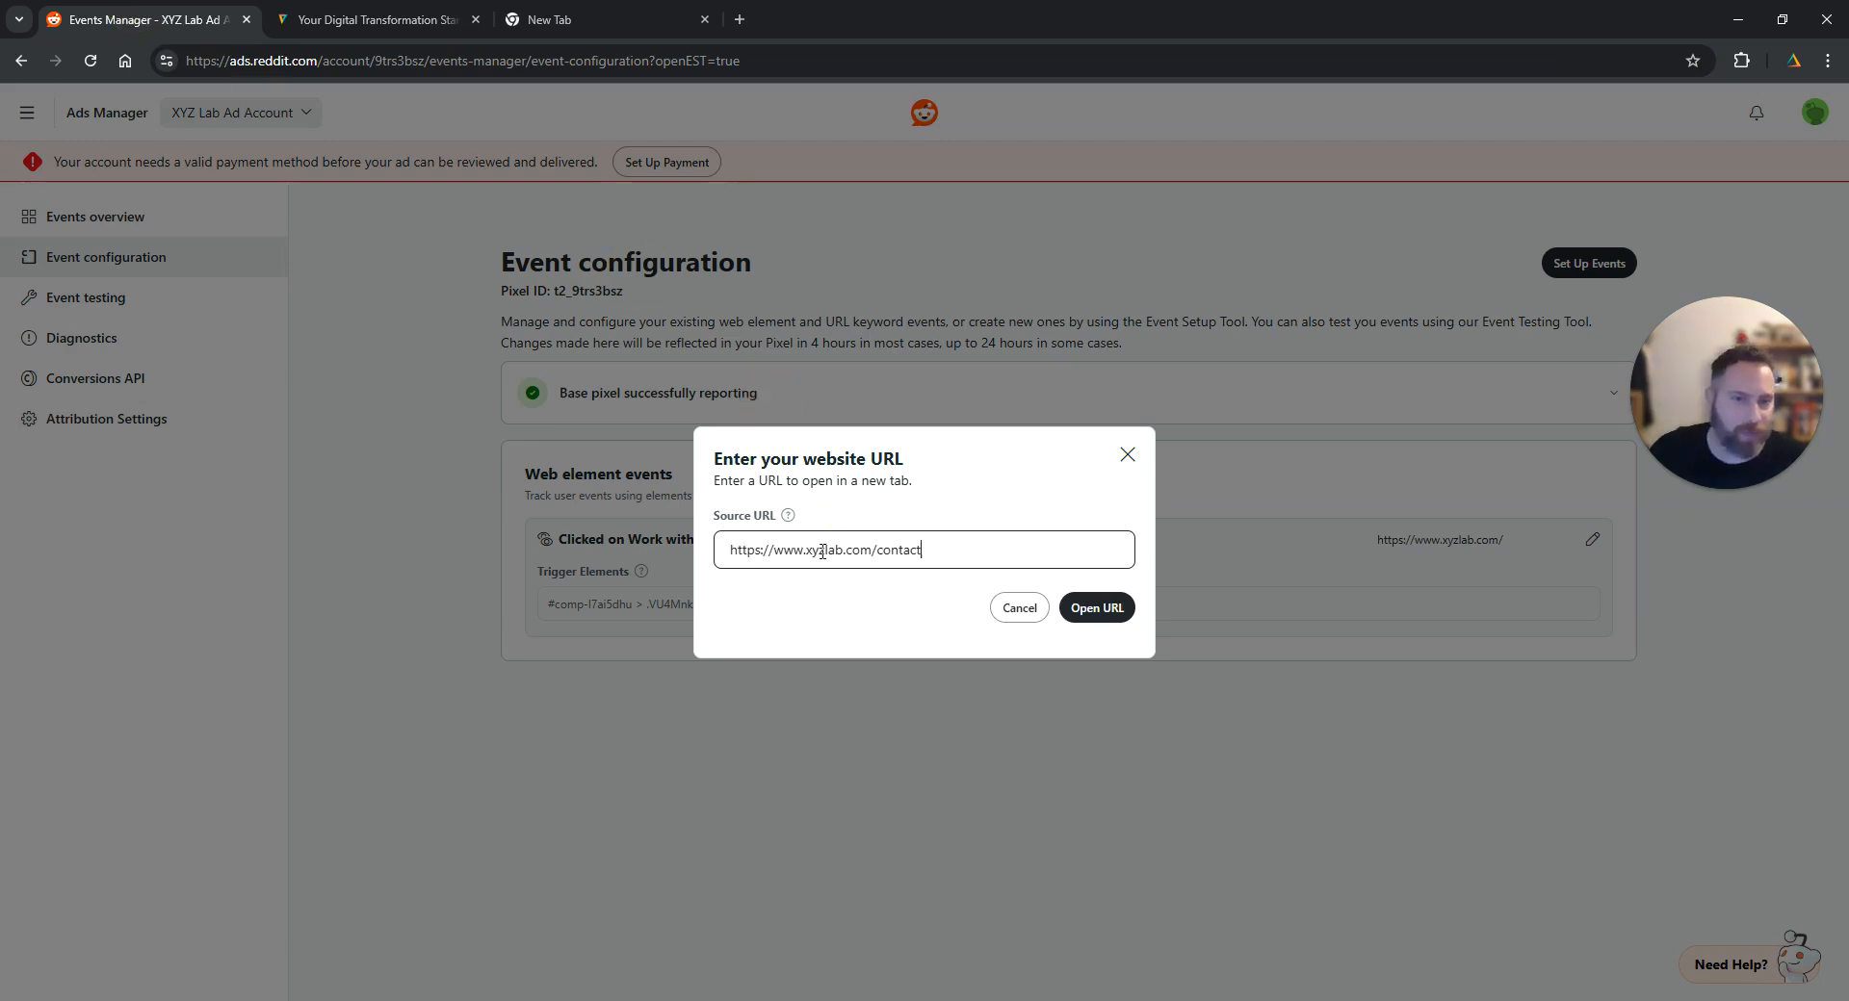
left_click(1115, 613)
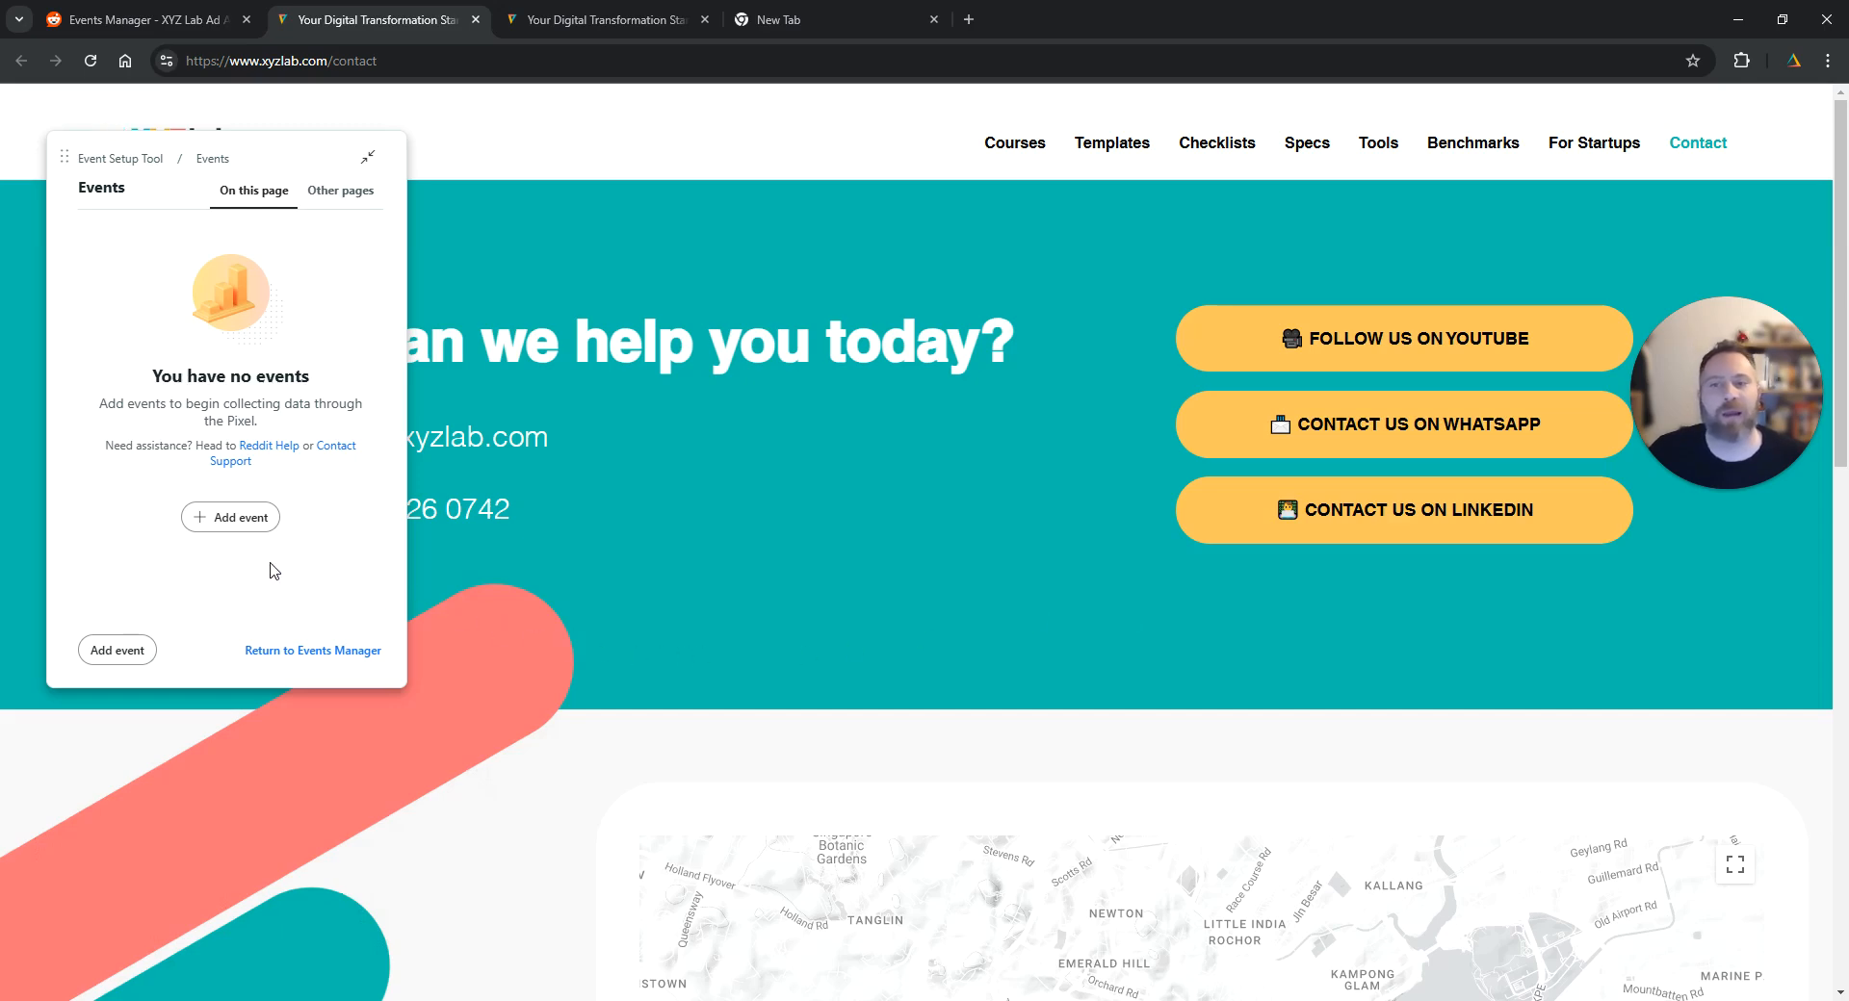
Add a URL keyword event for the Contact page and set its event type to View Content.
left_click(243, 518)
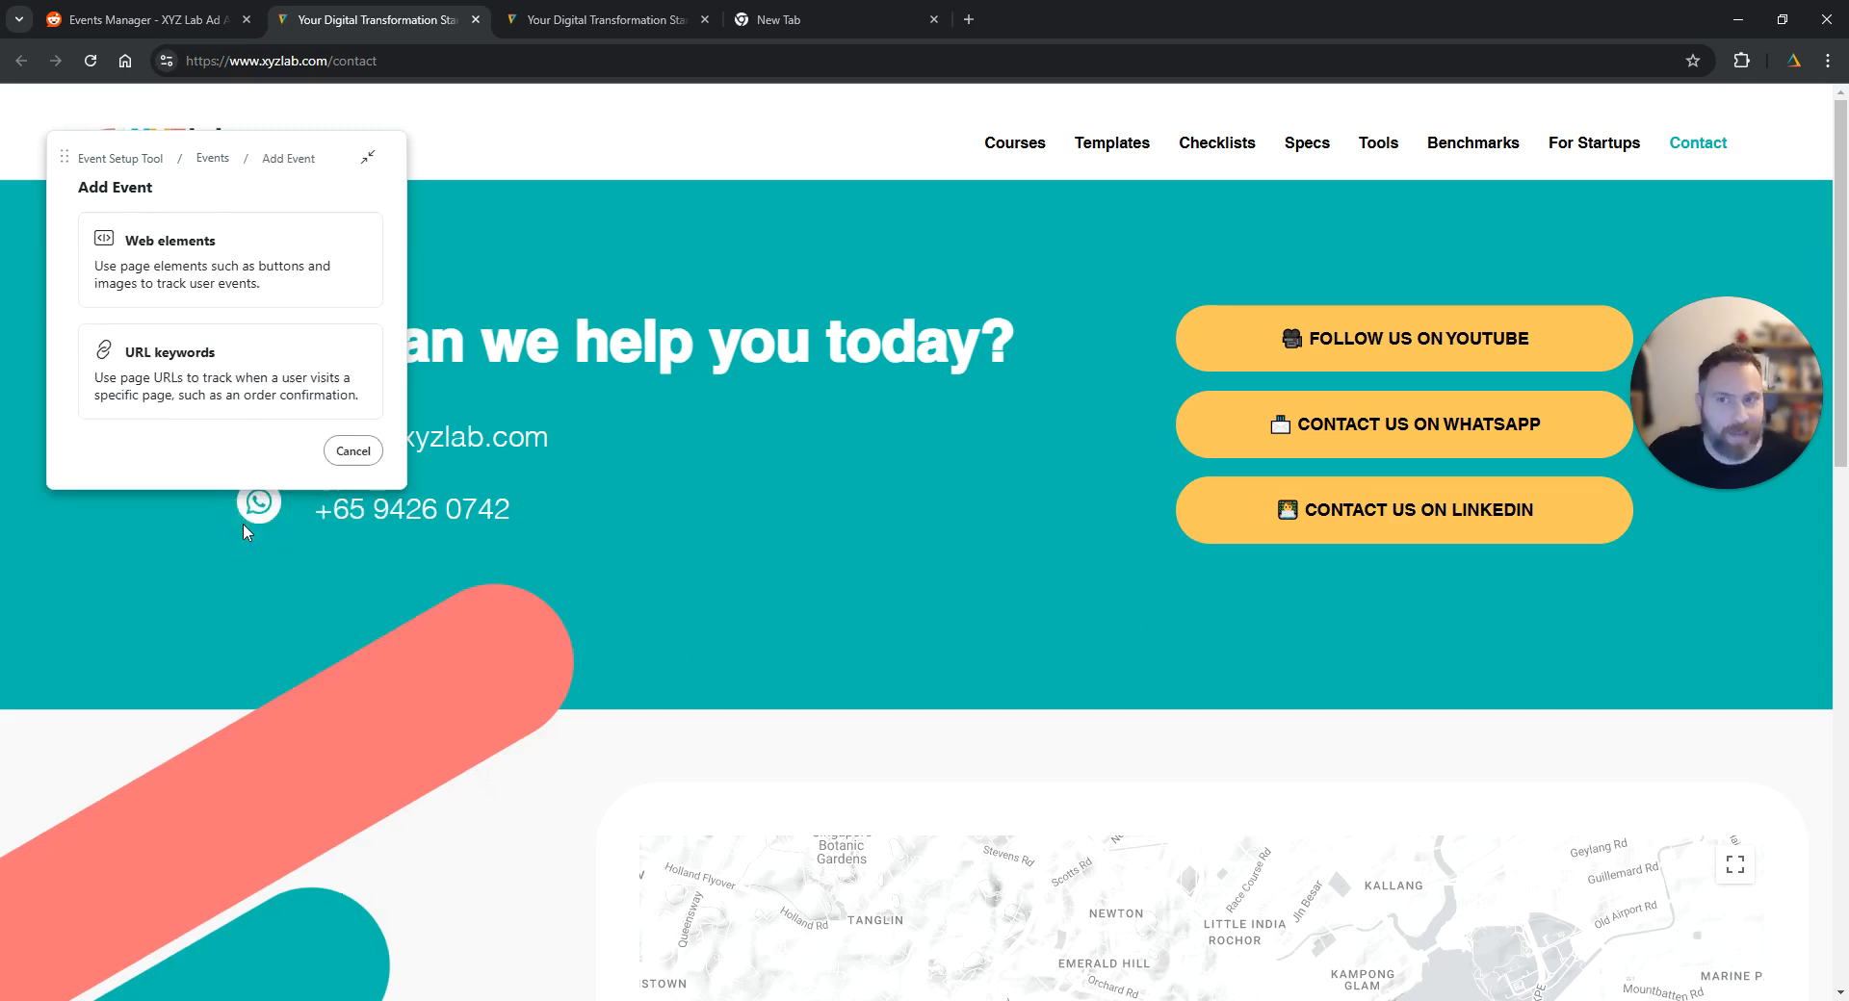
left_click(220, 375)
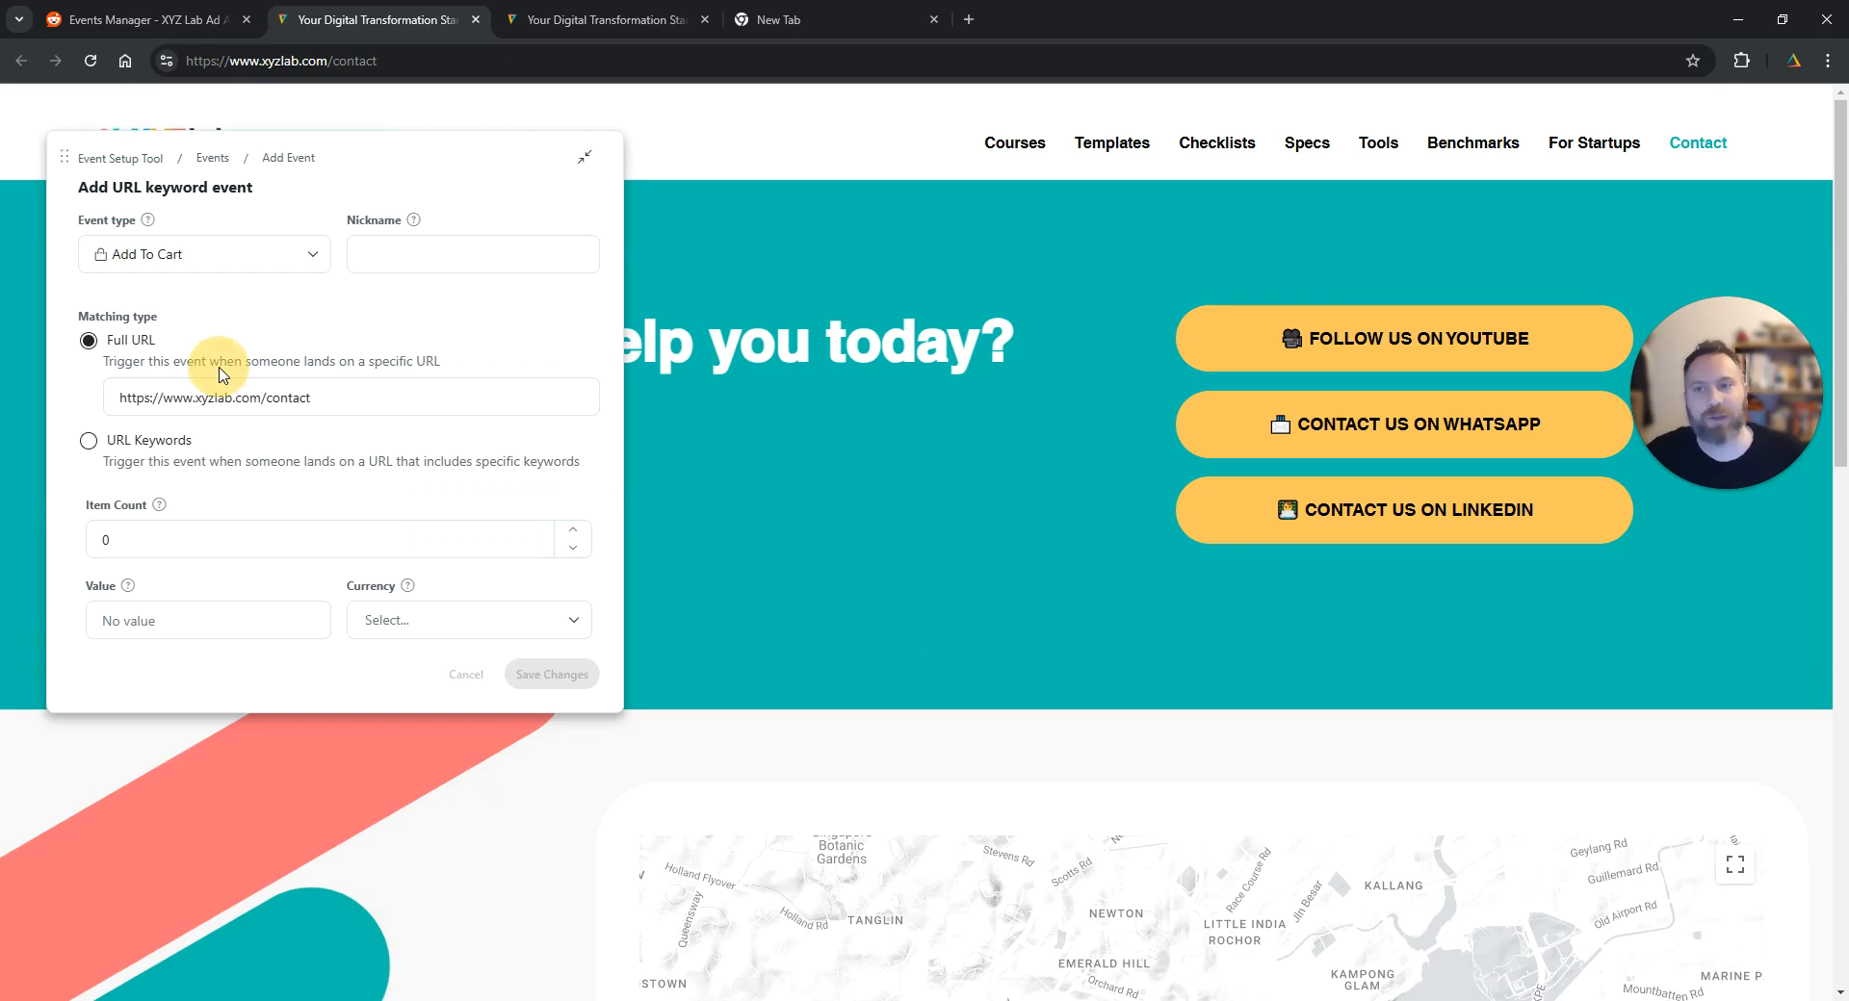
left_click(215, 258)
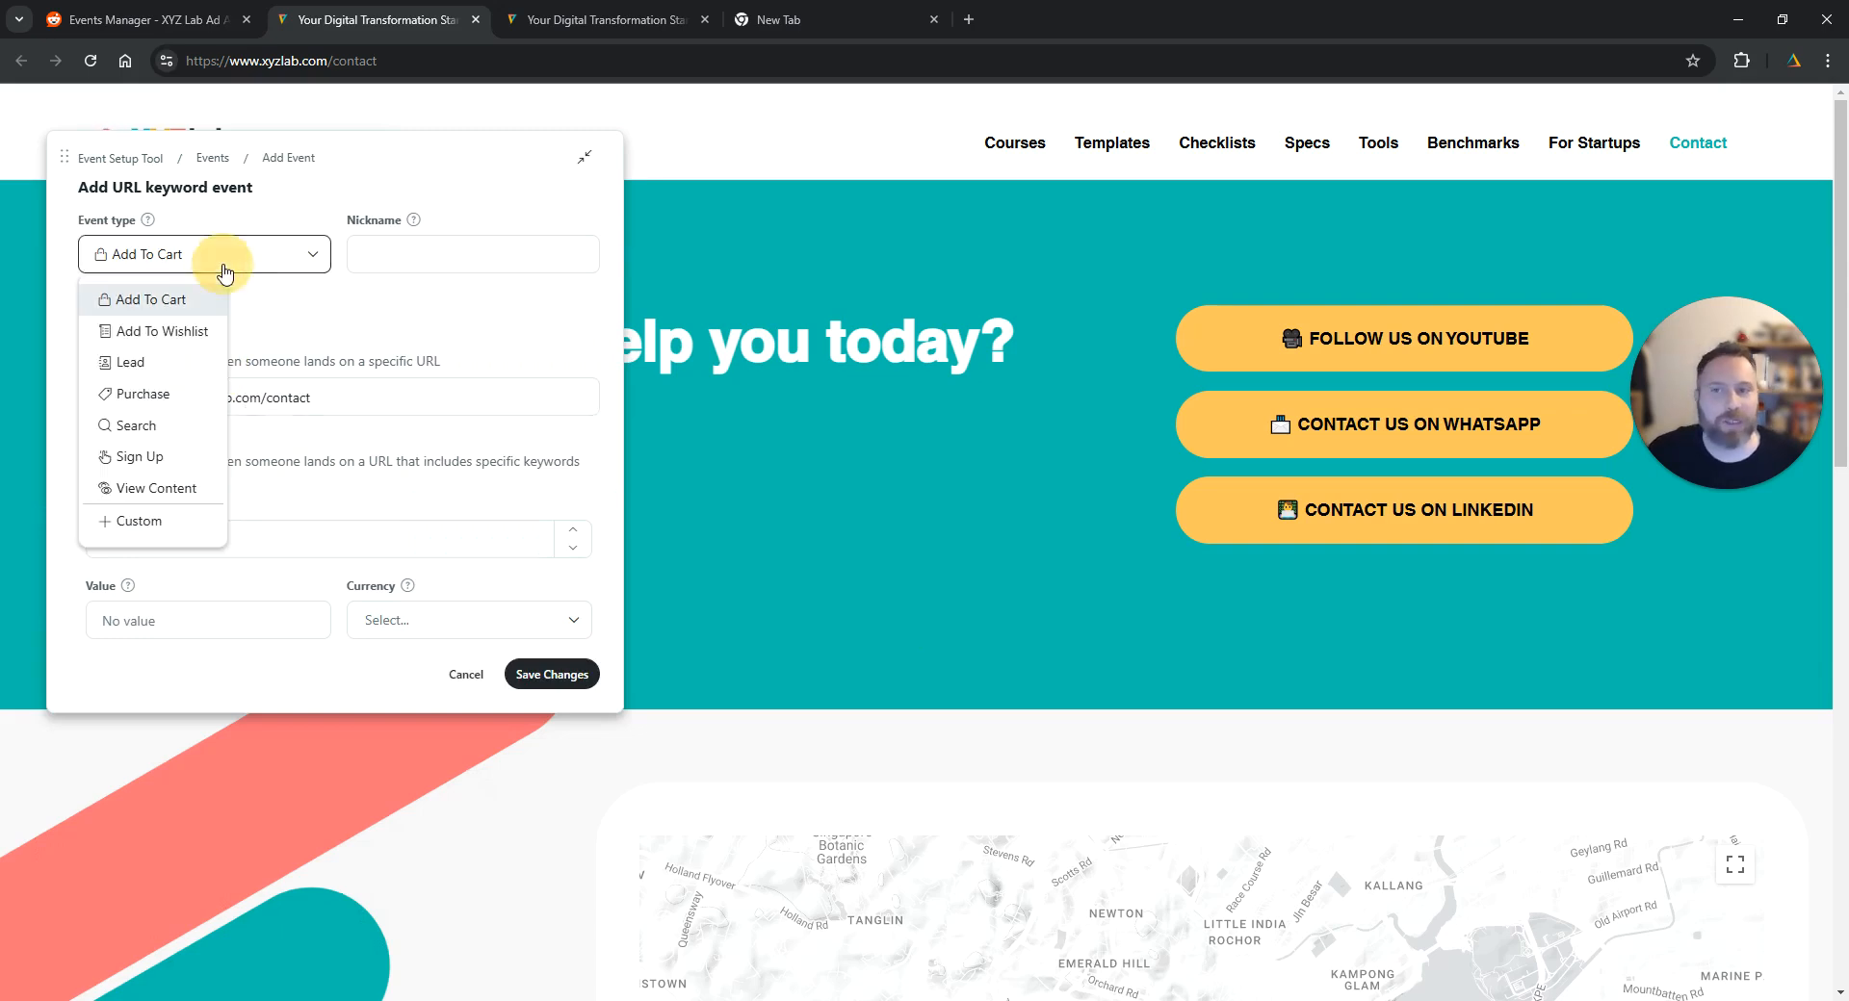
left_click(166, 490)
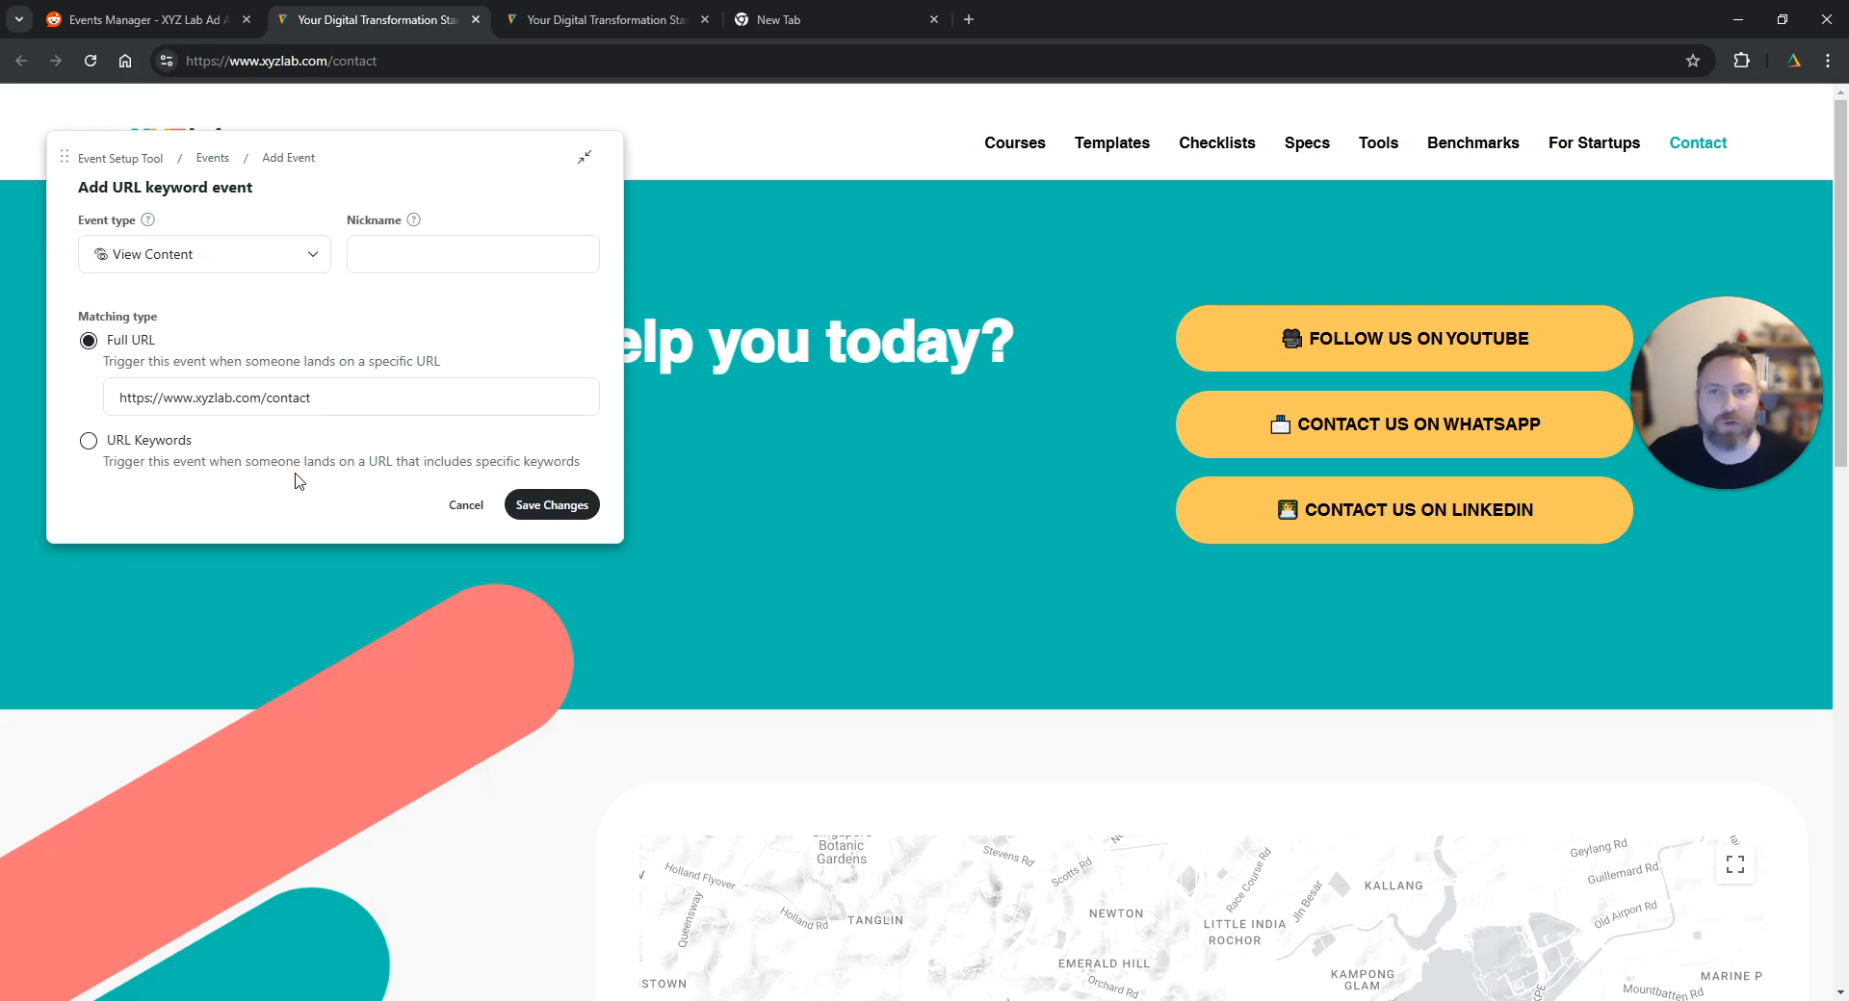
Match the event by URL Keywords with the suggested keyword "contact" and save it.
left_click(88, 441)
left_click(193, 452)
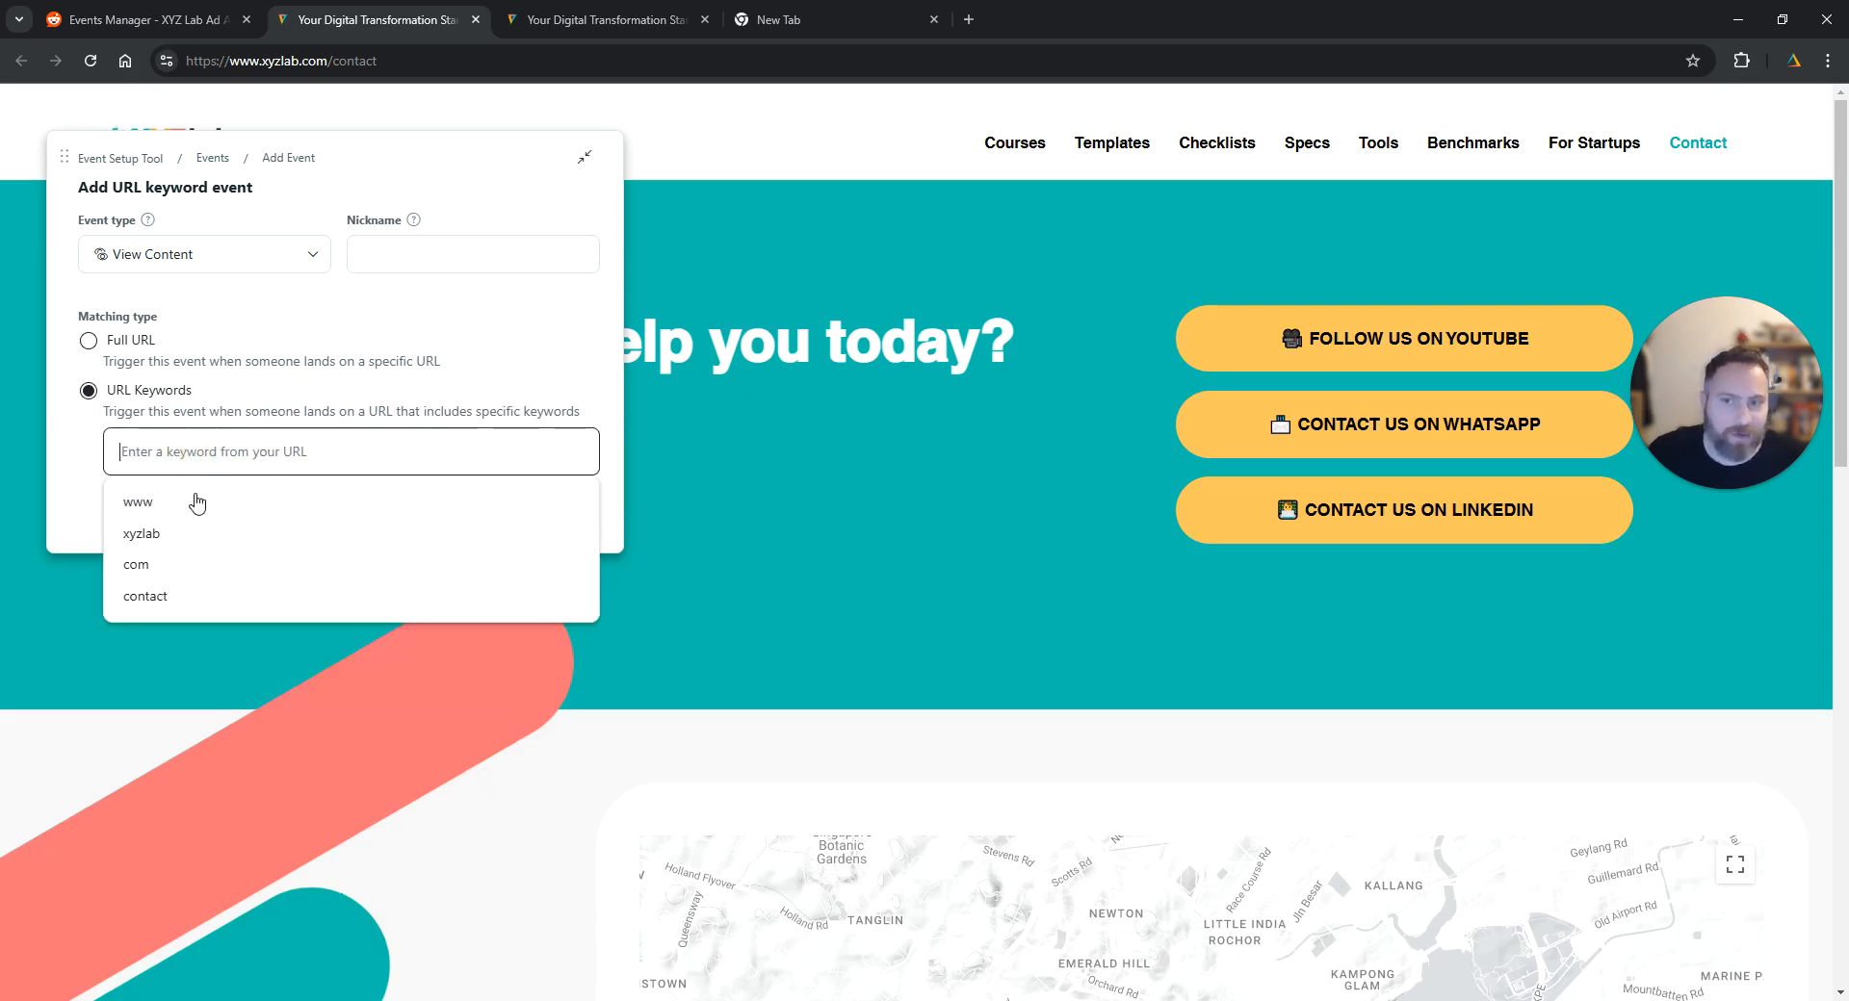
left_click(197, 601)
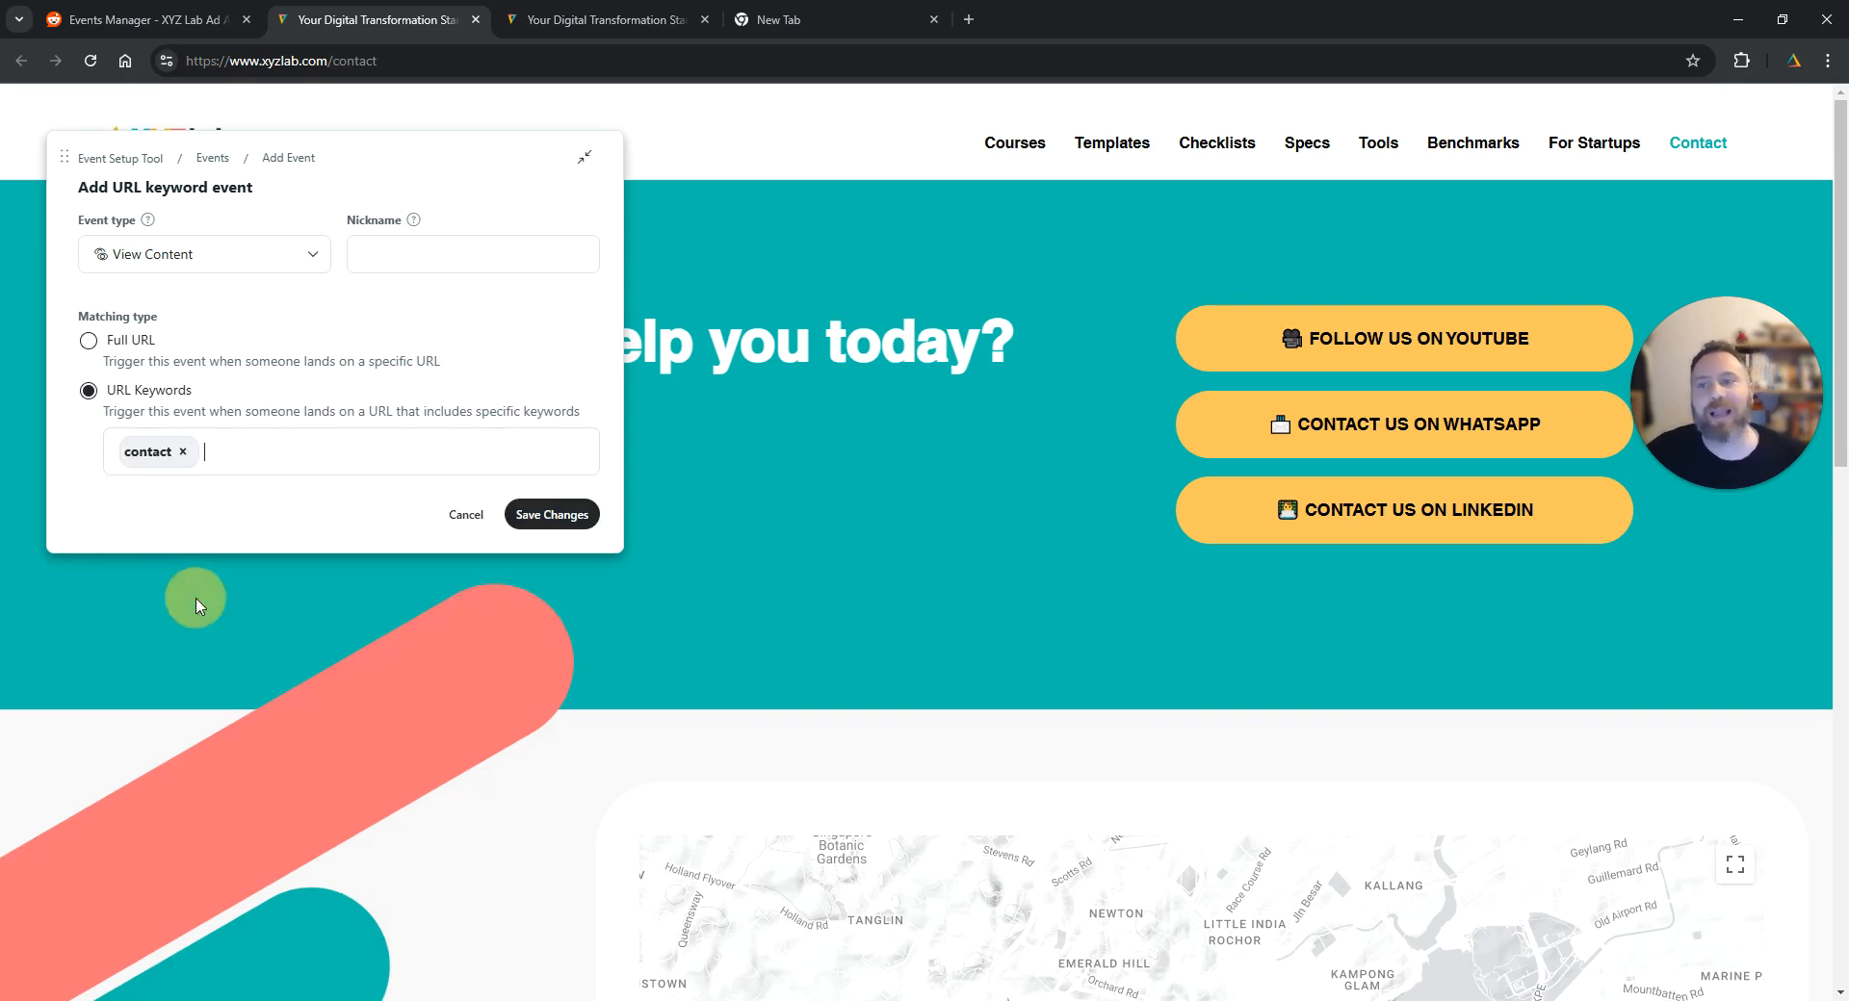
left_click(564, 520)
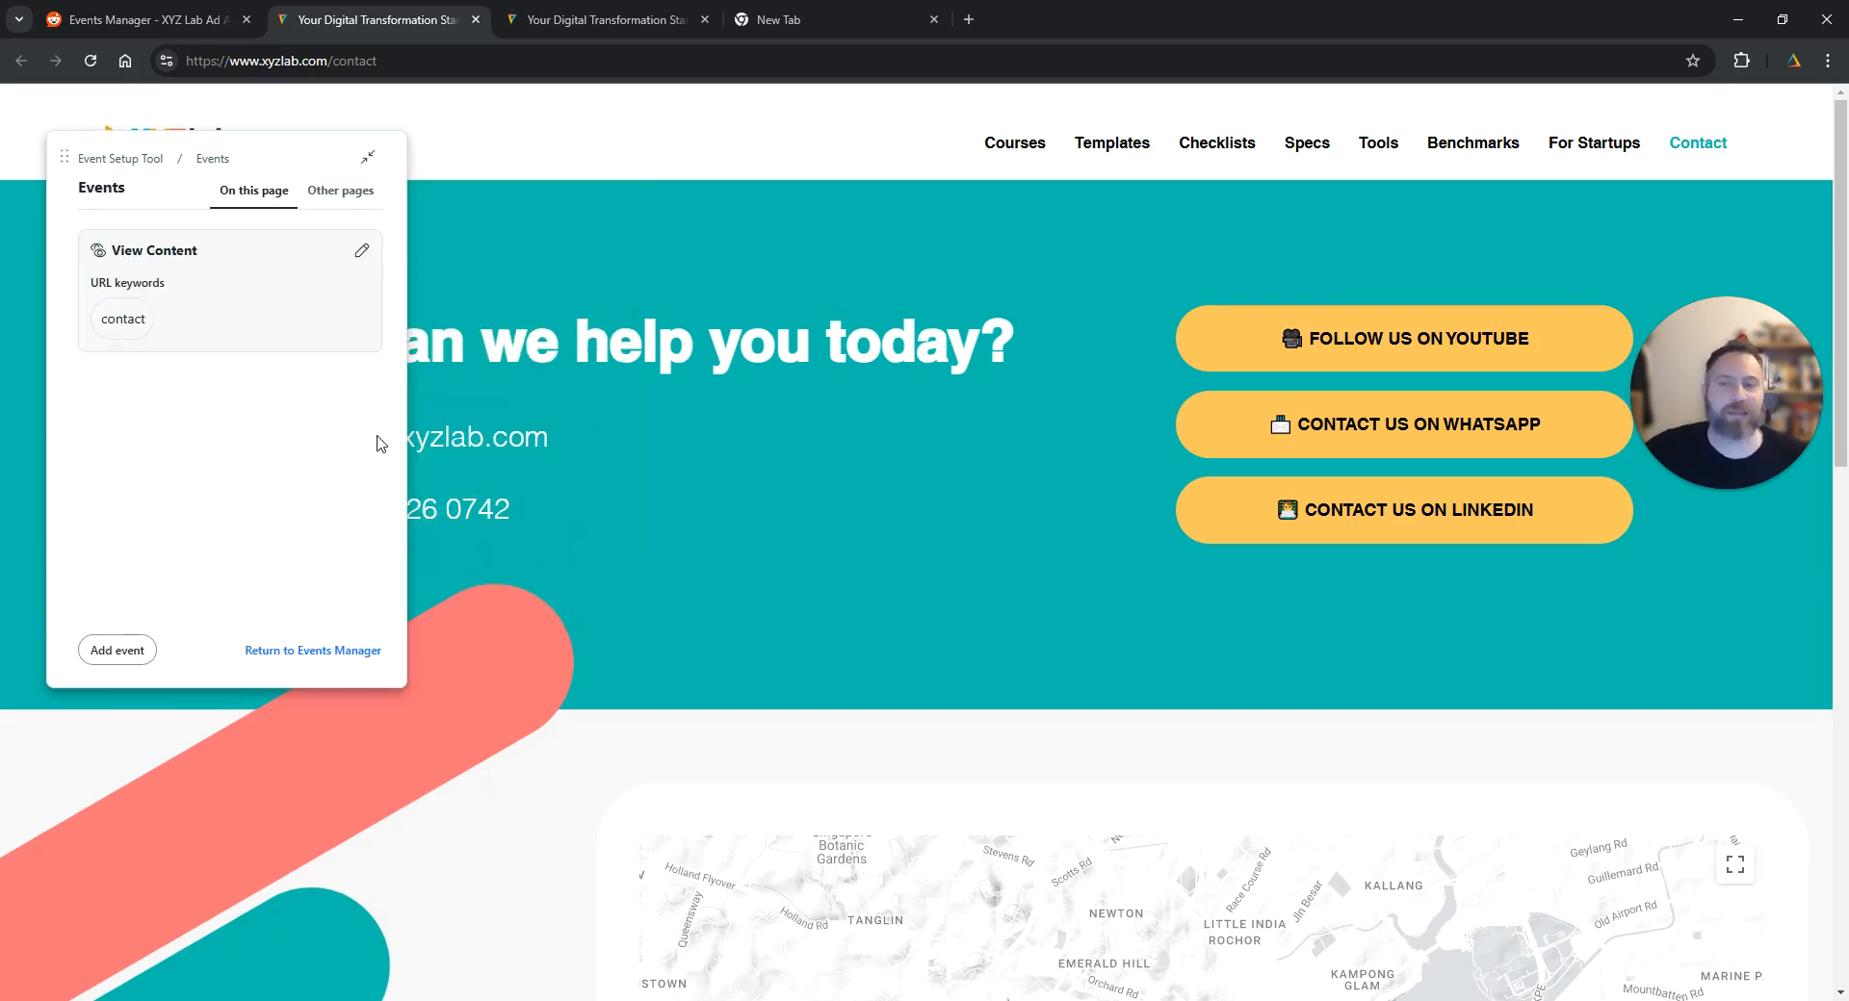
Return to Events Manager and disconnect the event setup tool.
left_click(349, 654)
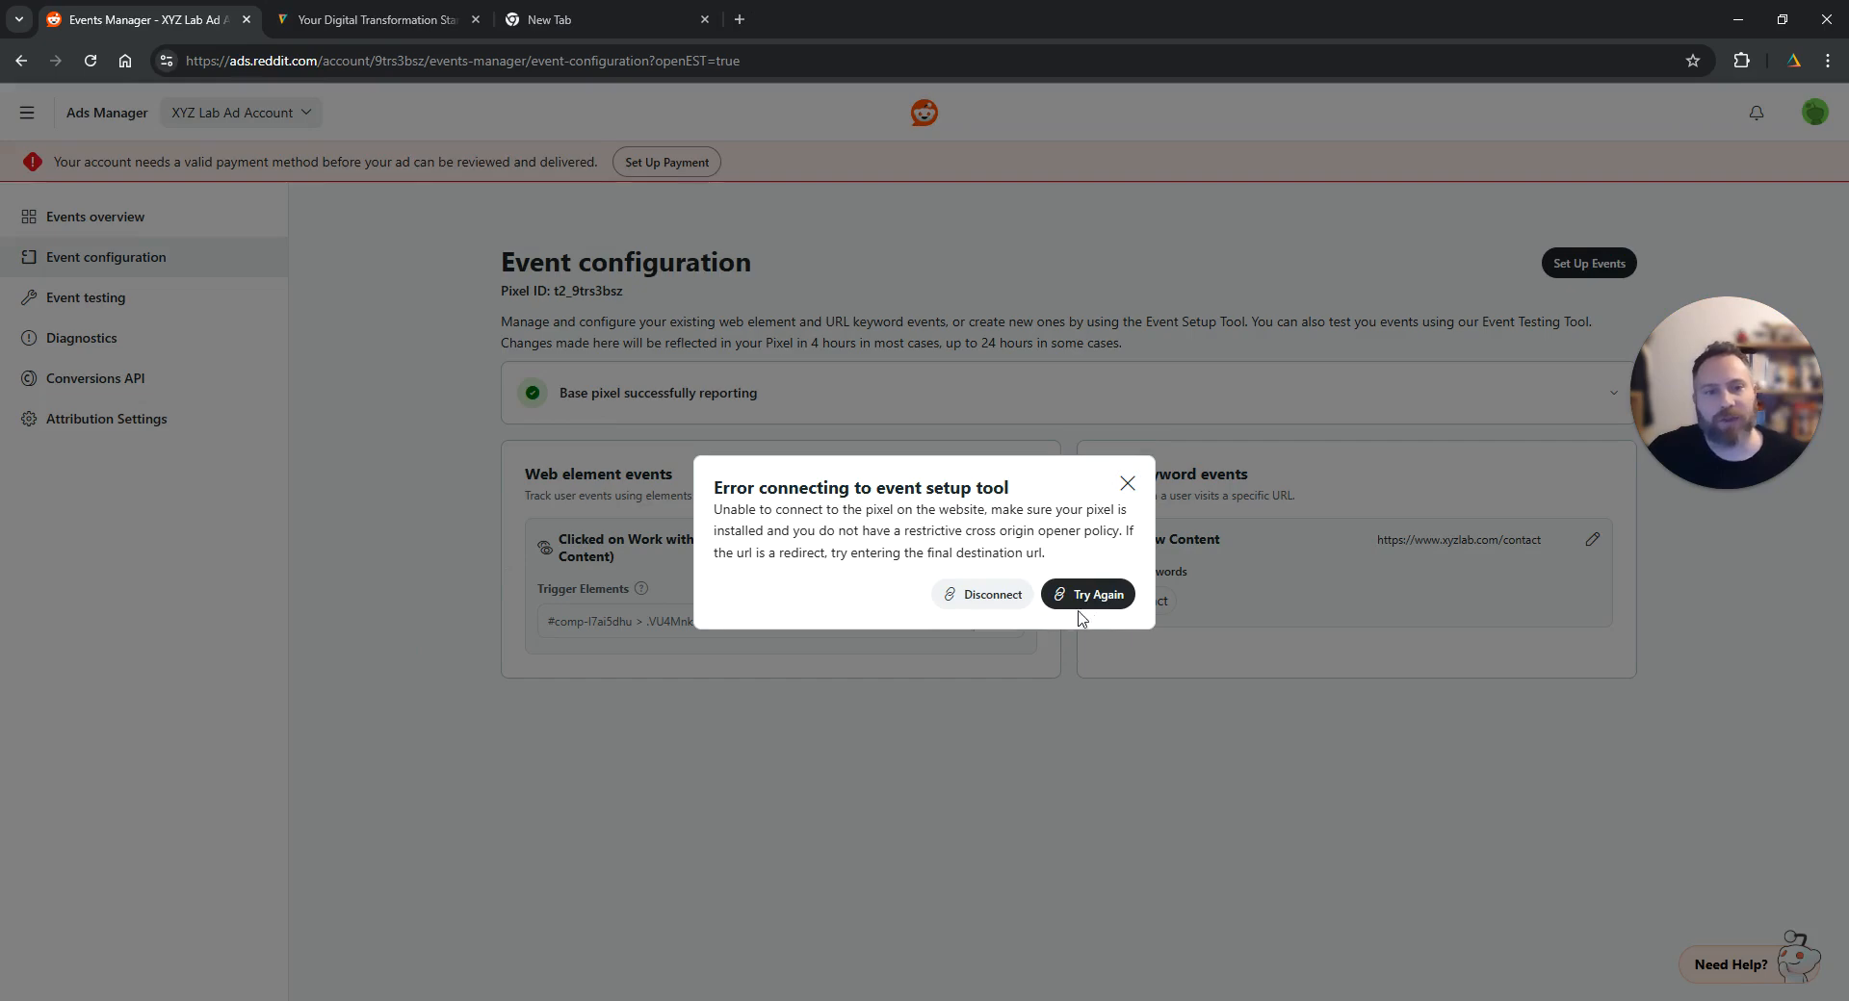
left_click(1001, 597)
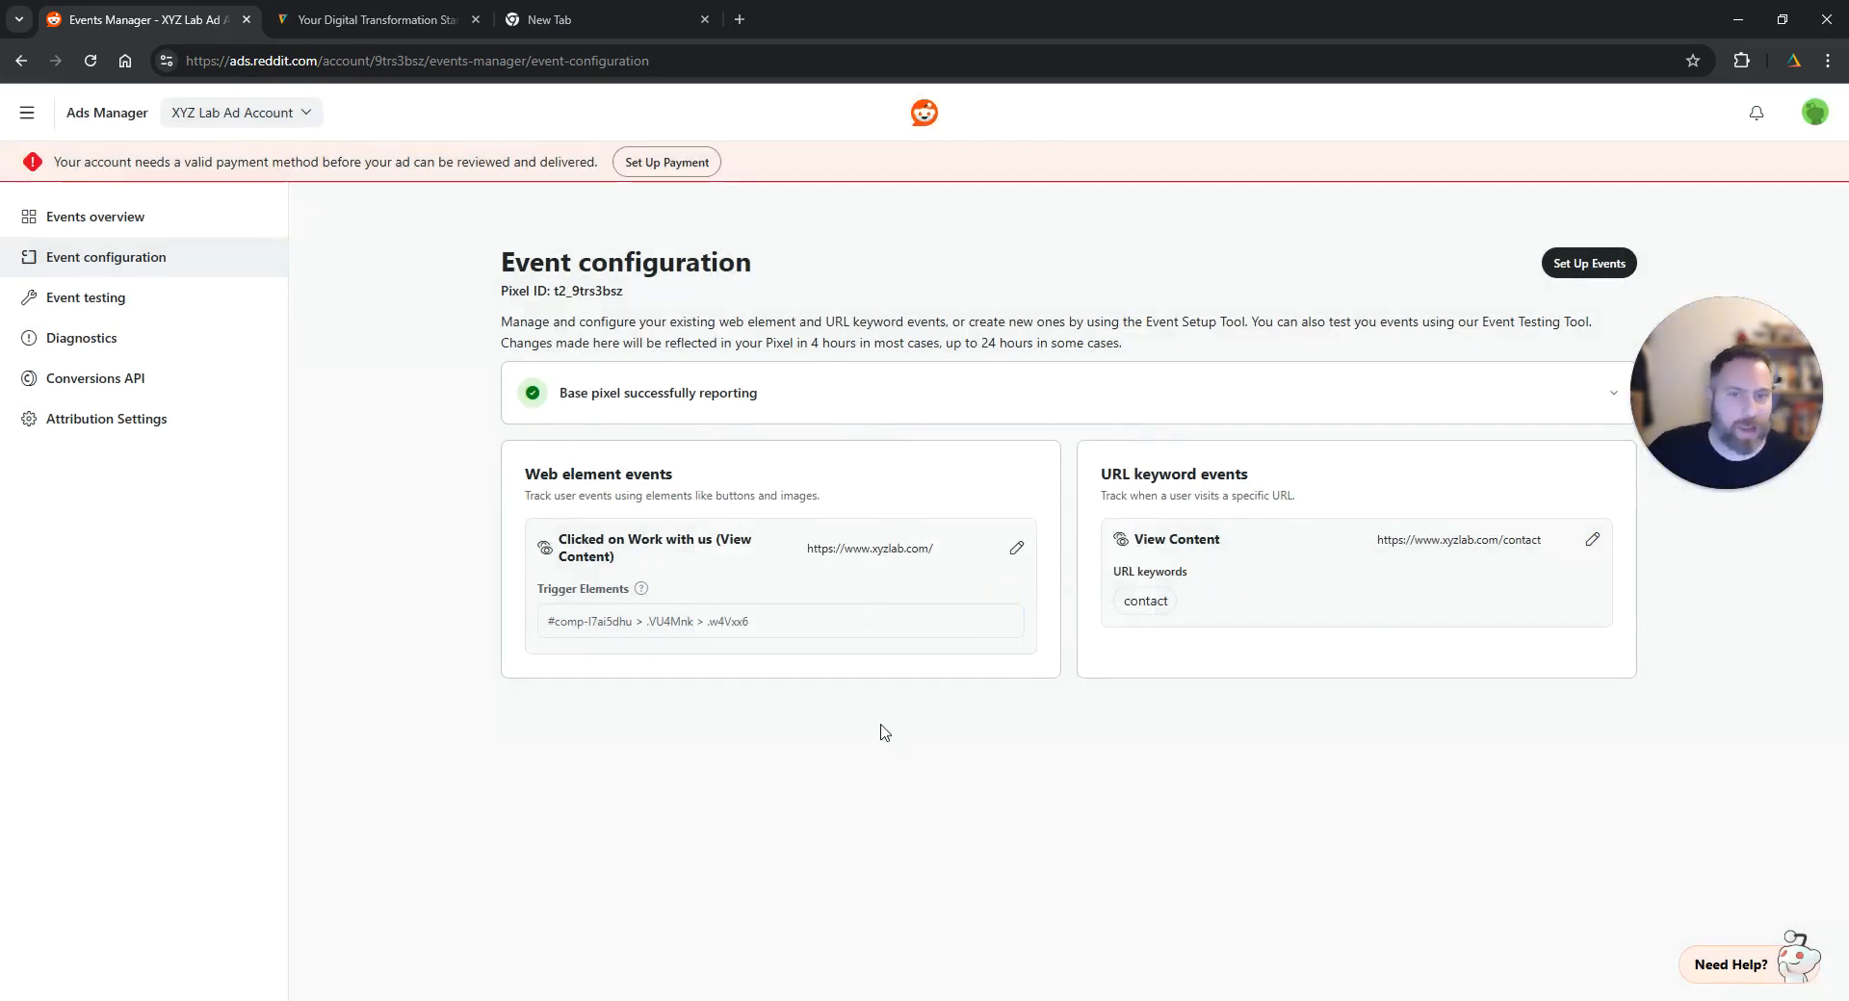